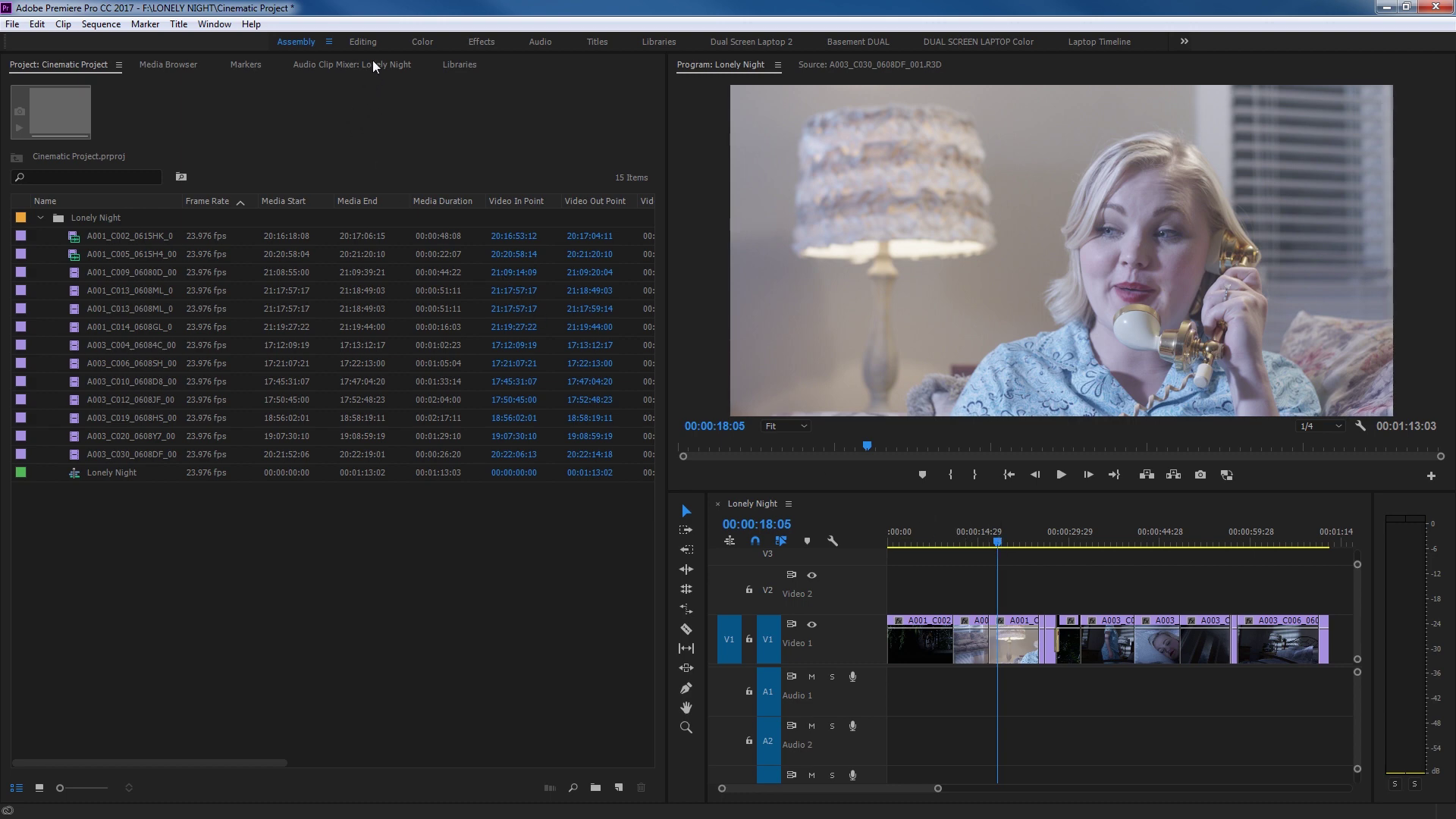
Step: Switch to the Color workspace and set Lumetri Scopes to show only the luma waveform
{"action": "left_click", "coordinate": [422, 42]}
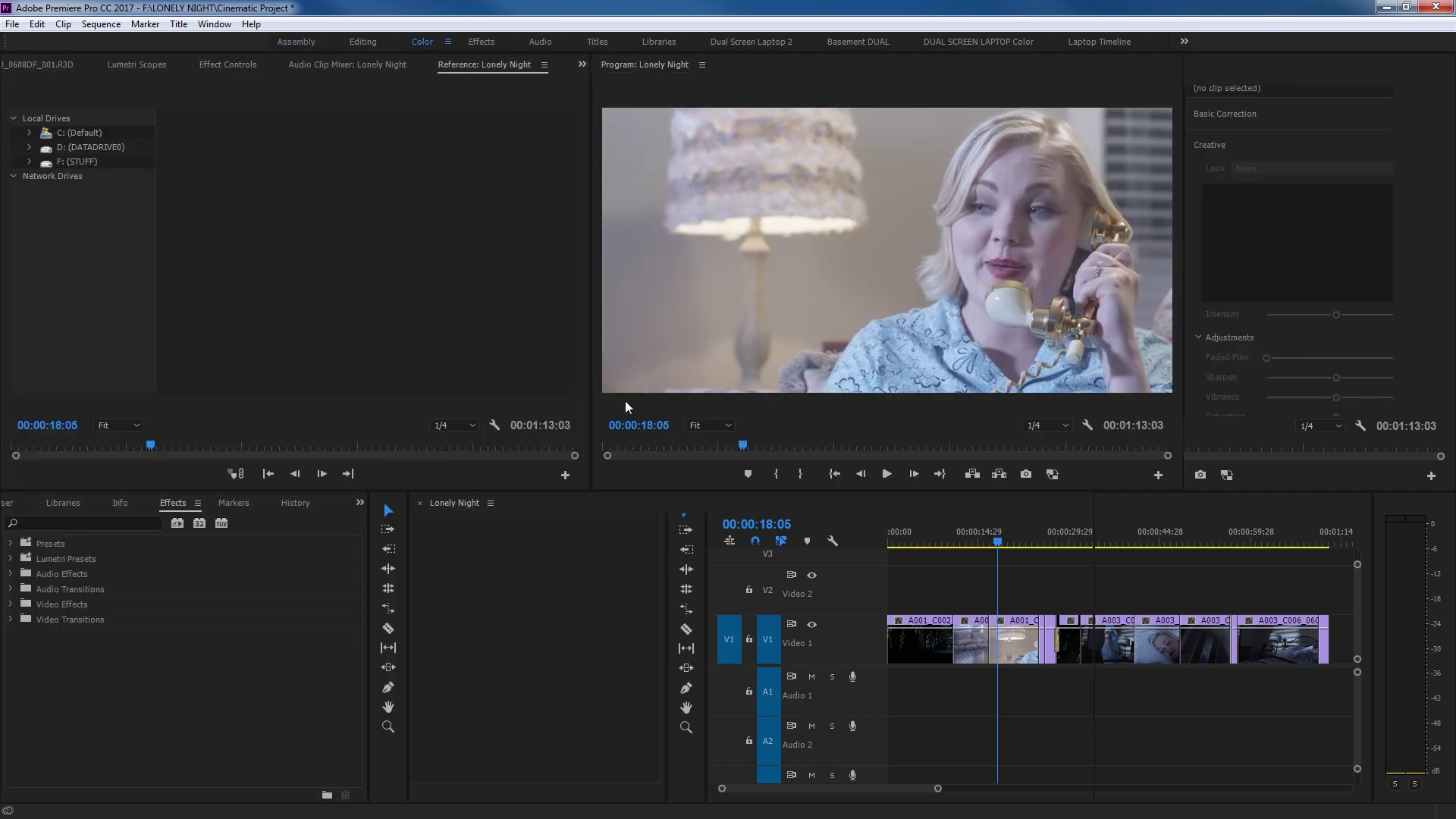
{"action": "left_click", "coordinate": [140, 64]}
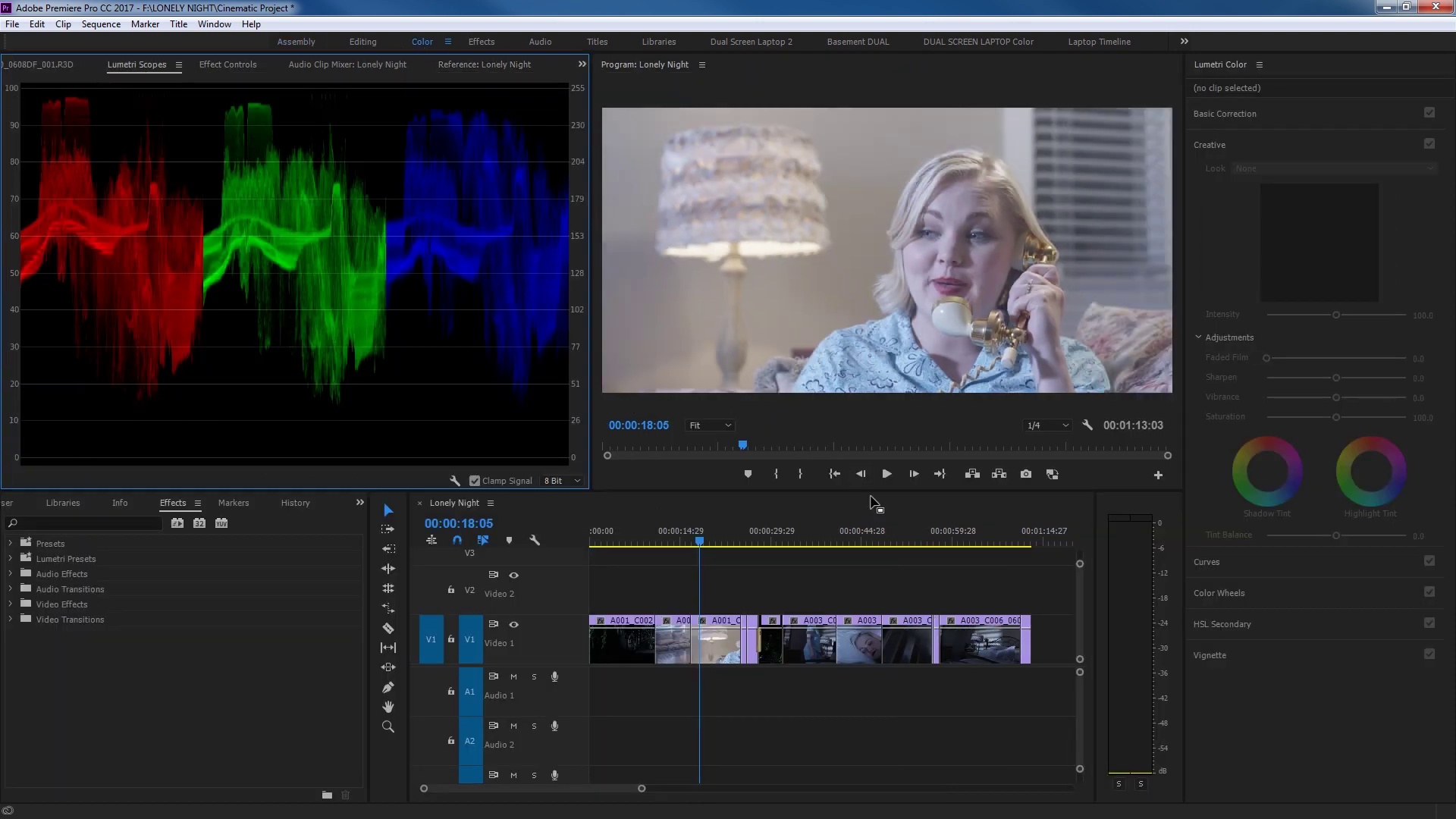
{"action": "right_click", "coordinate": [372, 301]}
{"action": "left_click", "coordinate": [431, 375]}
{"action": "right_click", "coordinate": [246, 271]}
{"action": "left_click", "coordinate": [295, 328]}
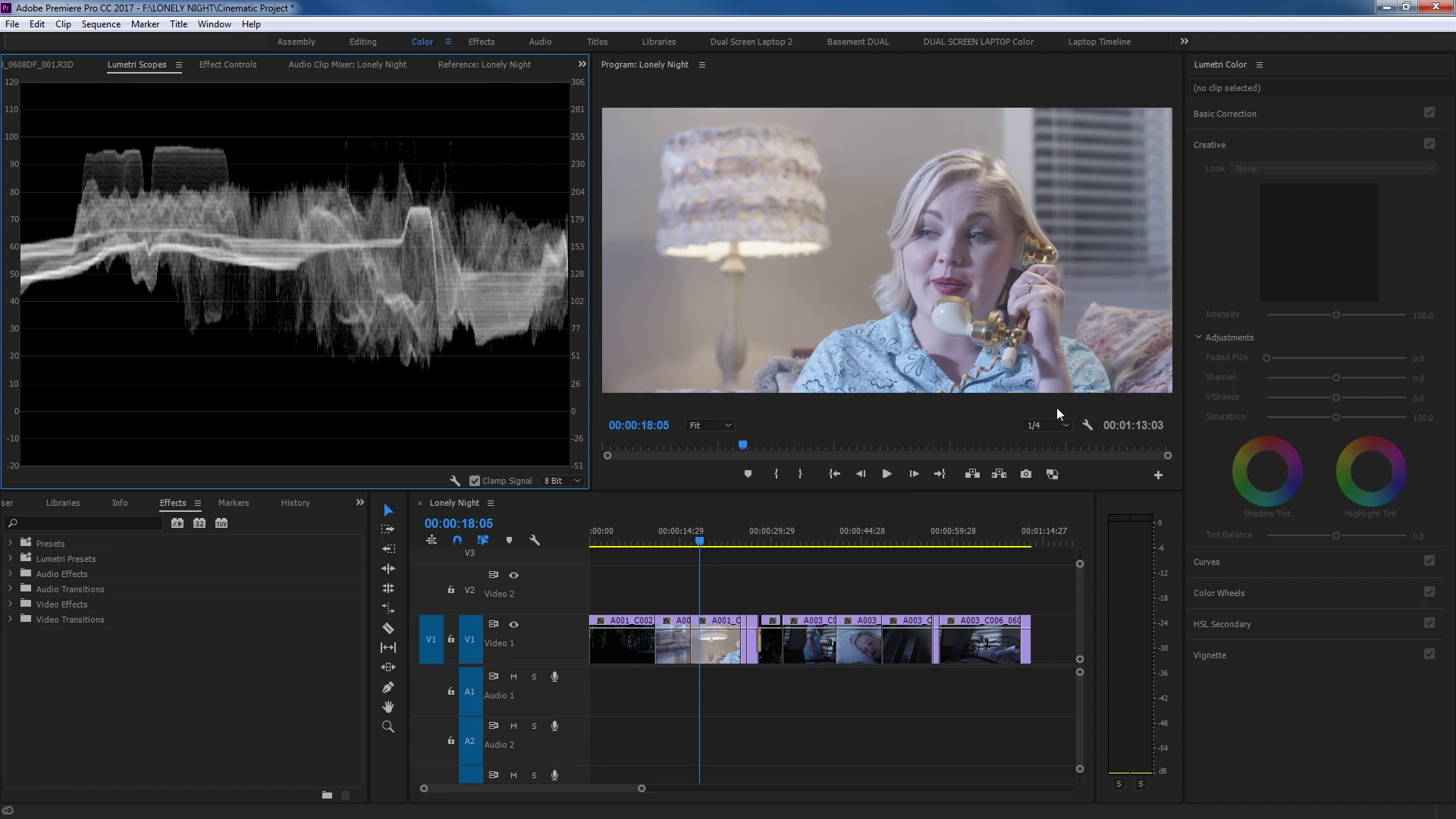
Step: Try a Contrast of 100 in Basic Correction on the close-up phone clip and undo it
{"action": "left_click", "coordinate": [1265, 145]}
{"action": "left_click", "coordinate": [1285, 144]}
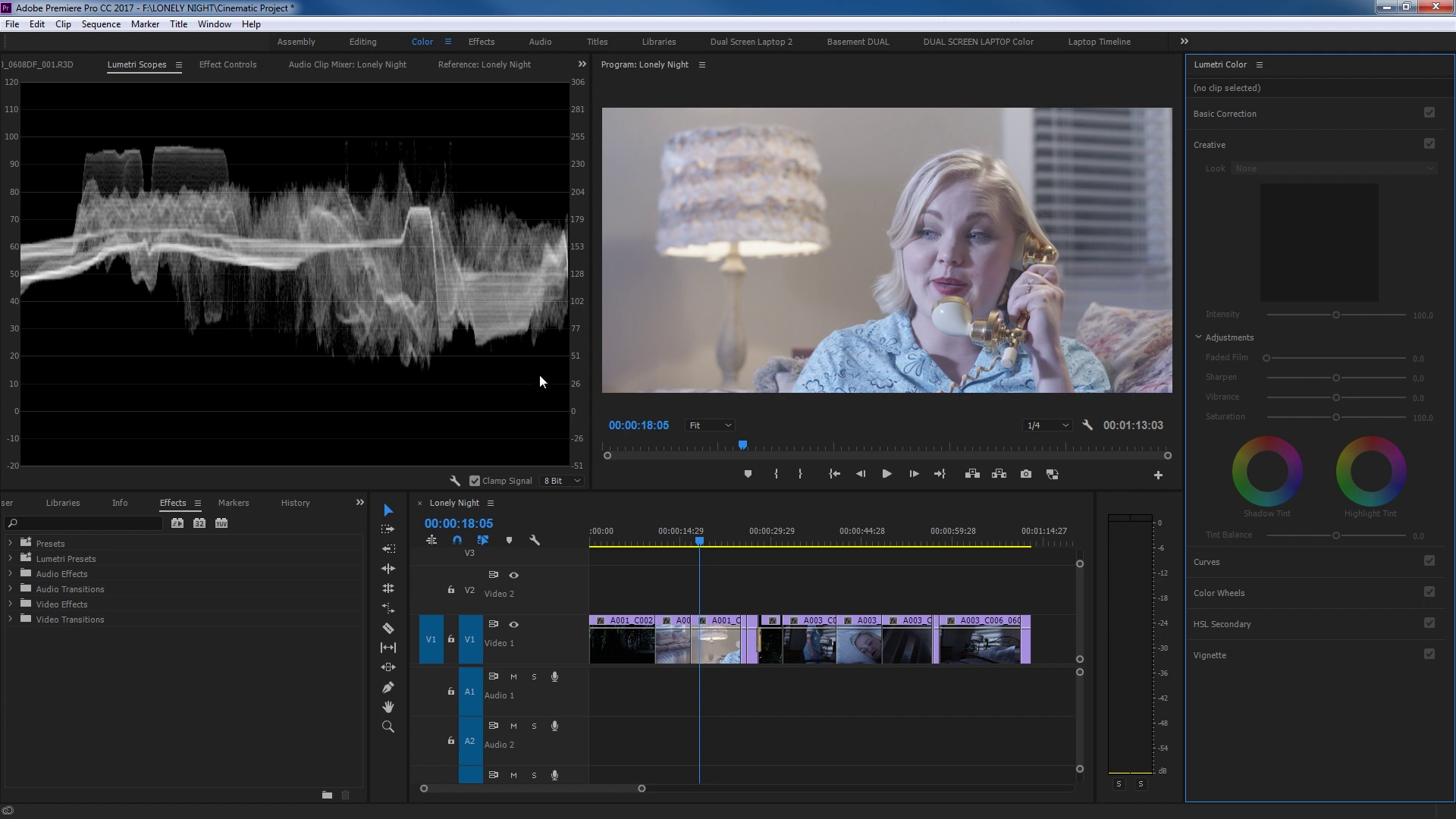
{"action": "left_click", "coordinate": [1063, 357]}
{"action": "left_click_drag", "start_coordinate": [1336, 302], "coordinate": [1435, 319]}
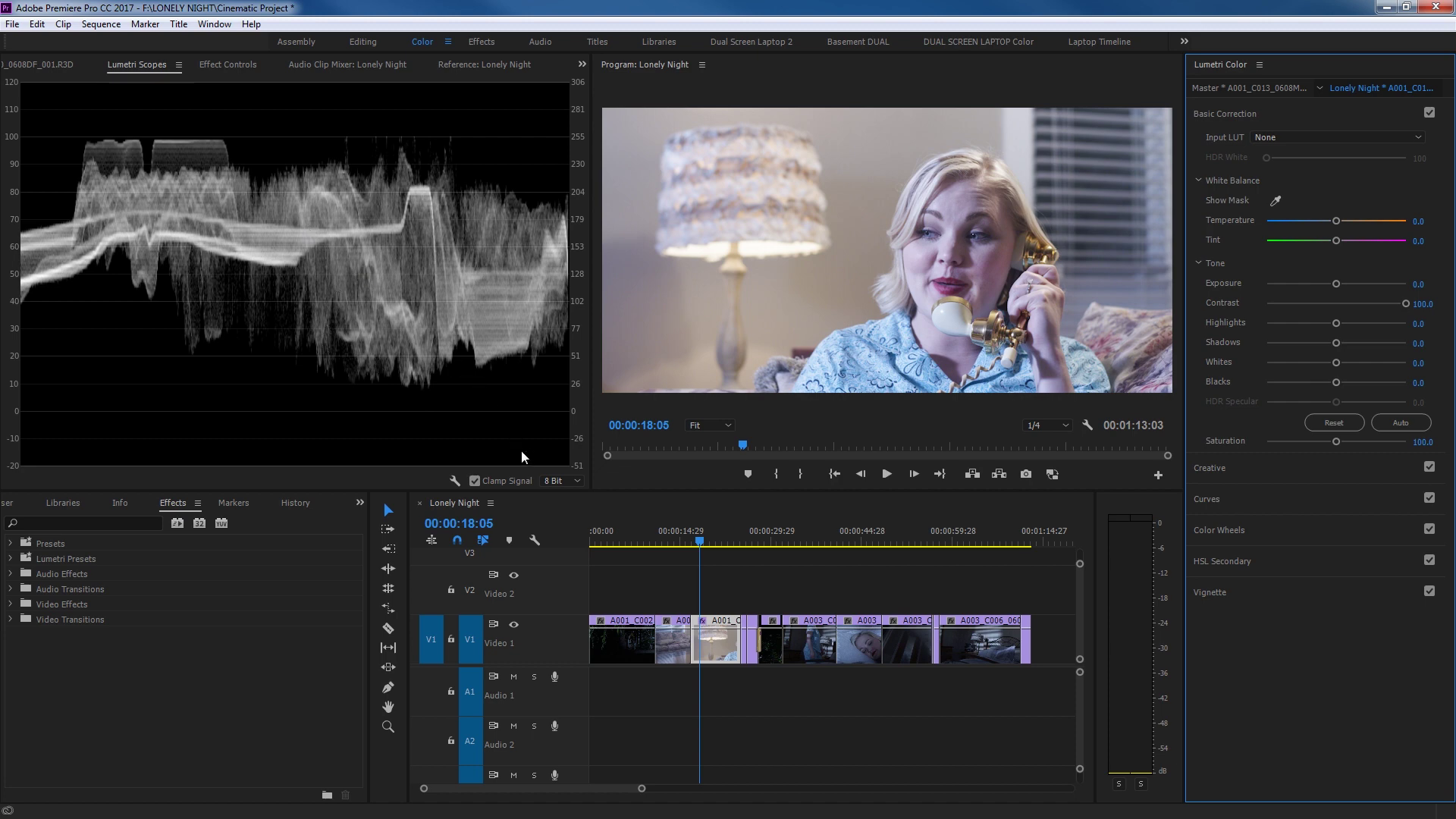
{"action": "key", "text": "ctrl+z"}
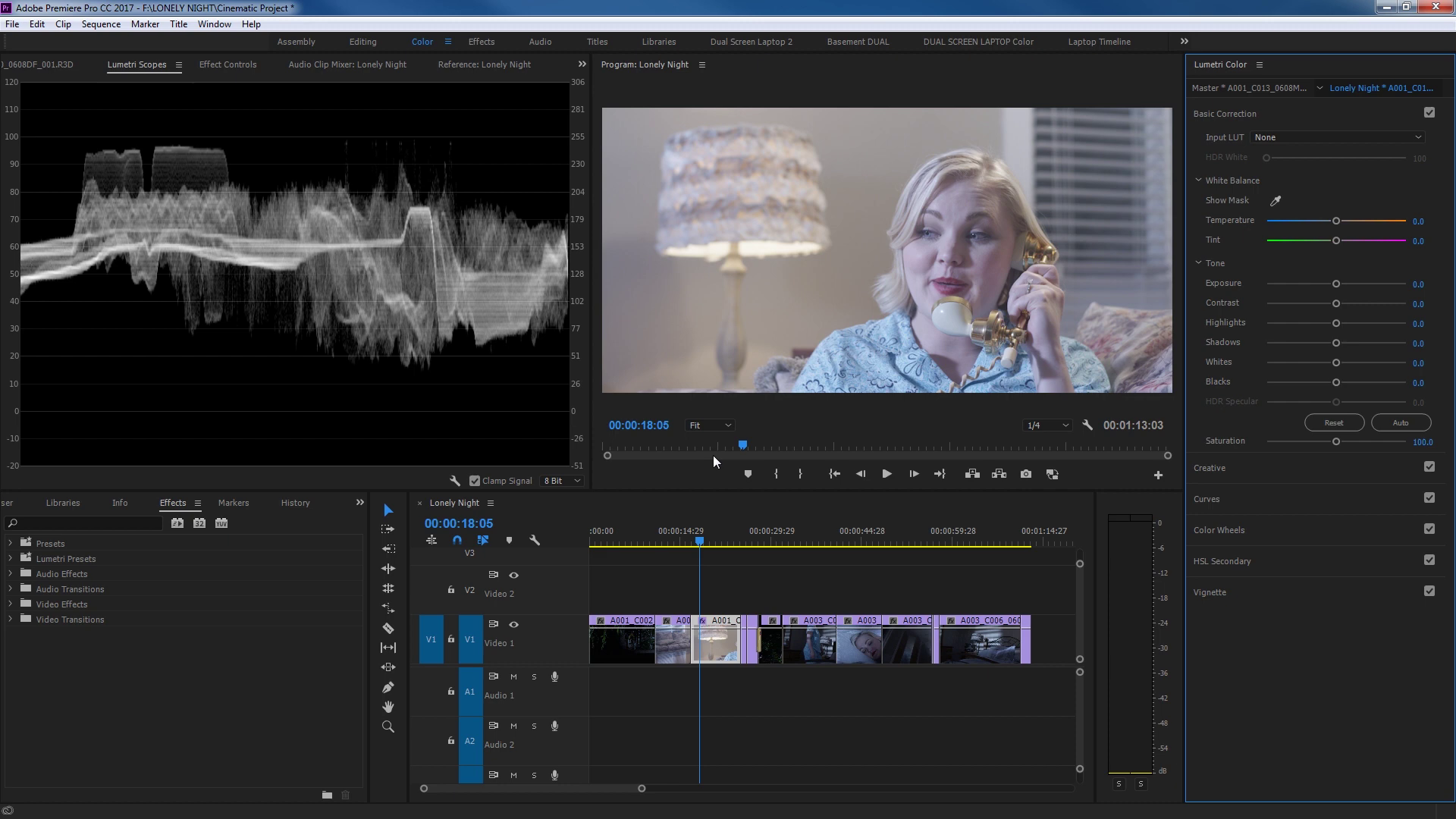
Step: On the wide couch clip, try pulling both RGB curve end points inward, compare with curves disabled, and undo the curve changes
{"action": "left_click", "coordinate": [826, 473]}
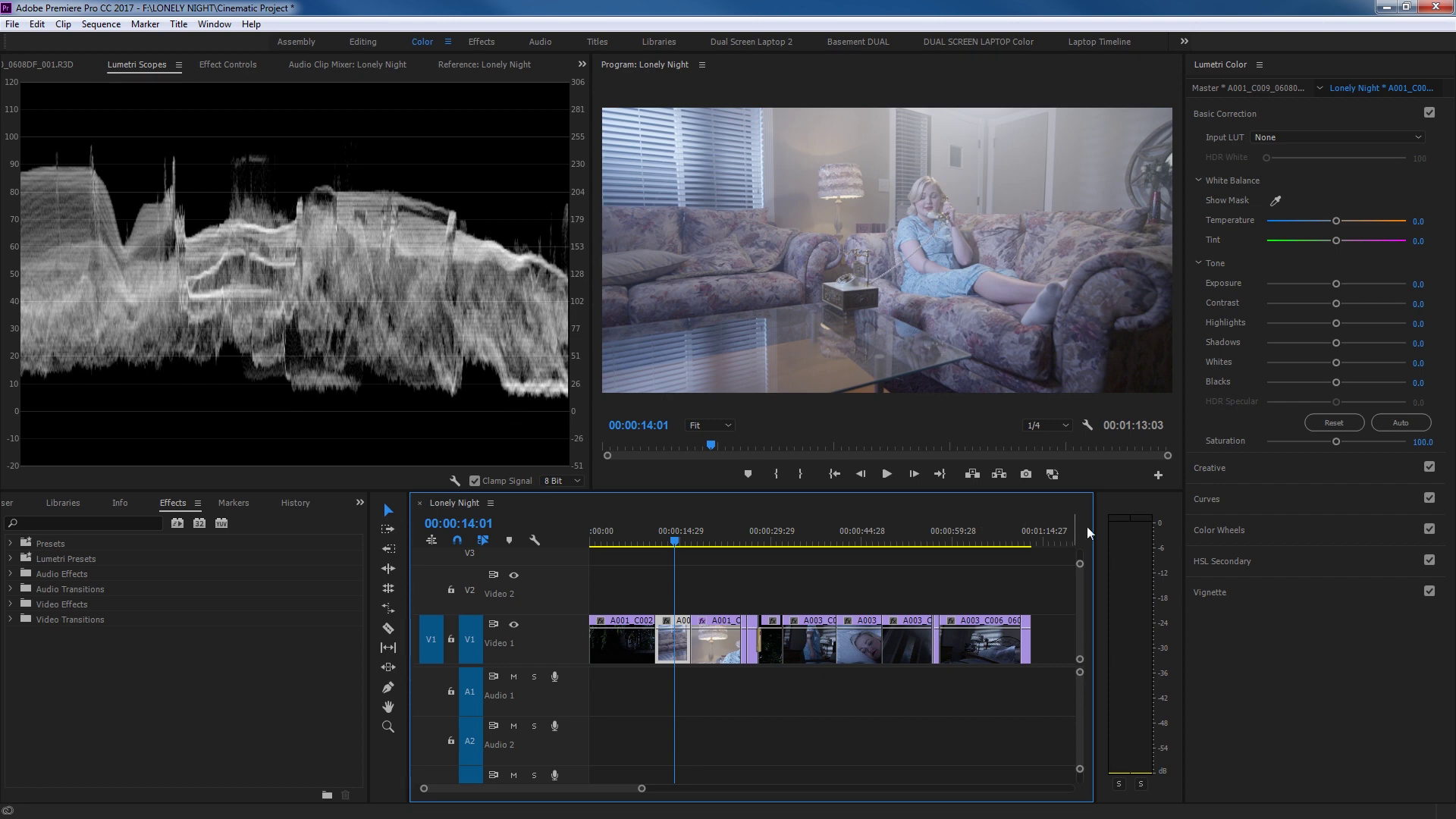
{"action": "left_click", "coordinate": [1219, 502]}
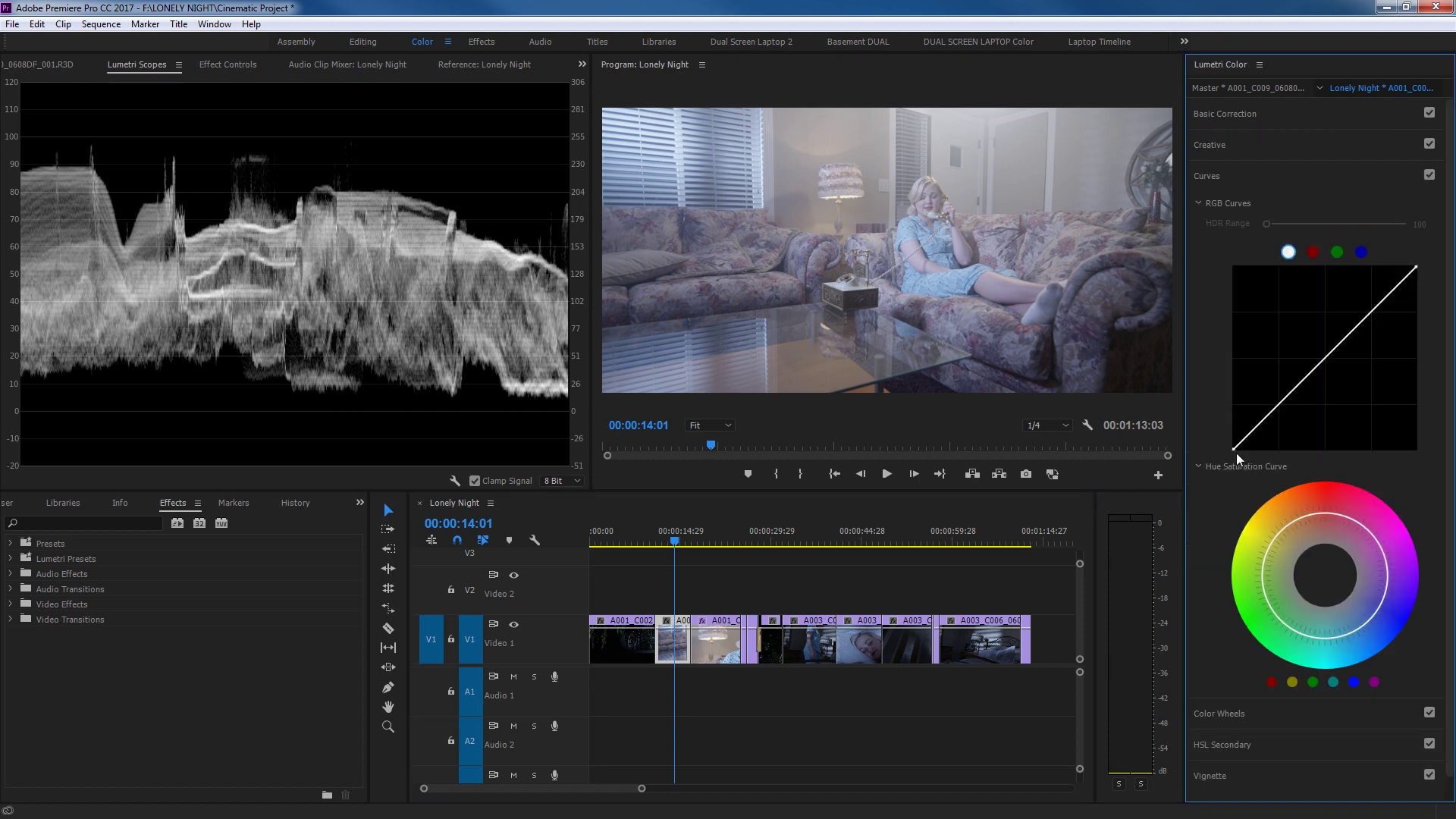
{"action": "left_click_drag", "start_coordinate": [1235, 454], "coordinate": [1271, 457]}
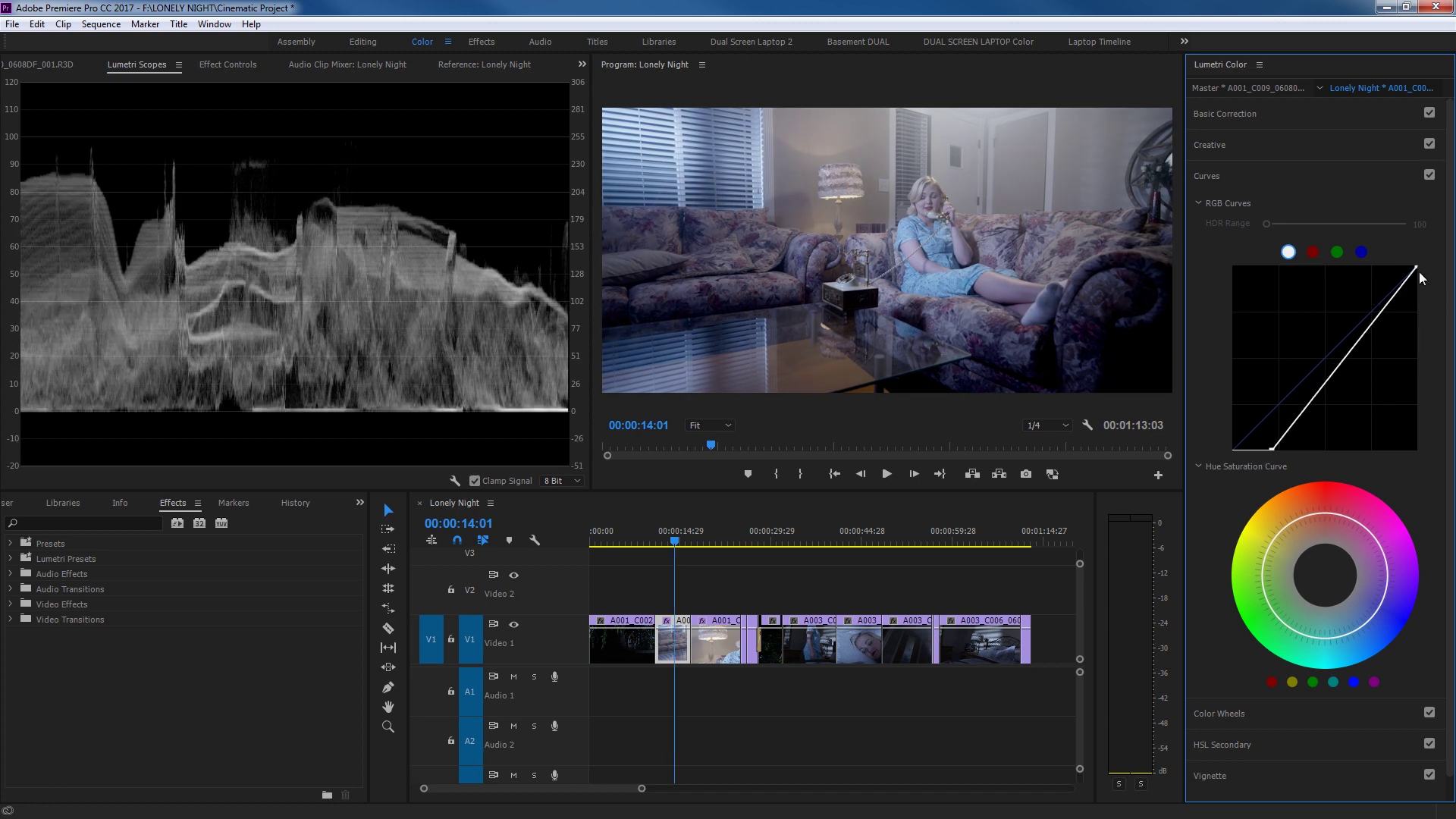
{"action": "left_click_drag", "start_coordinate": [1415, 267], "coordinate": [1374, 267]}
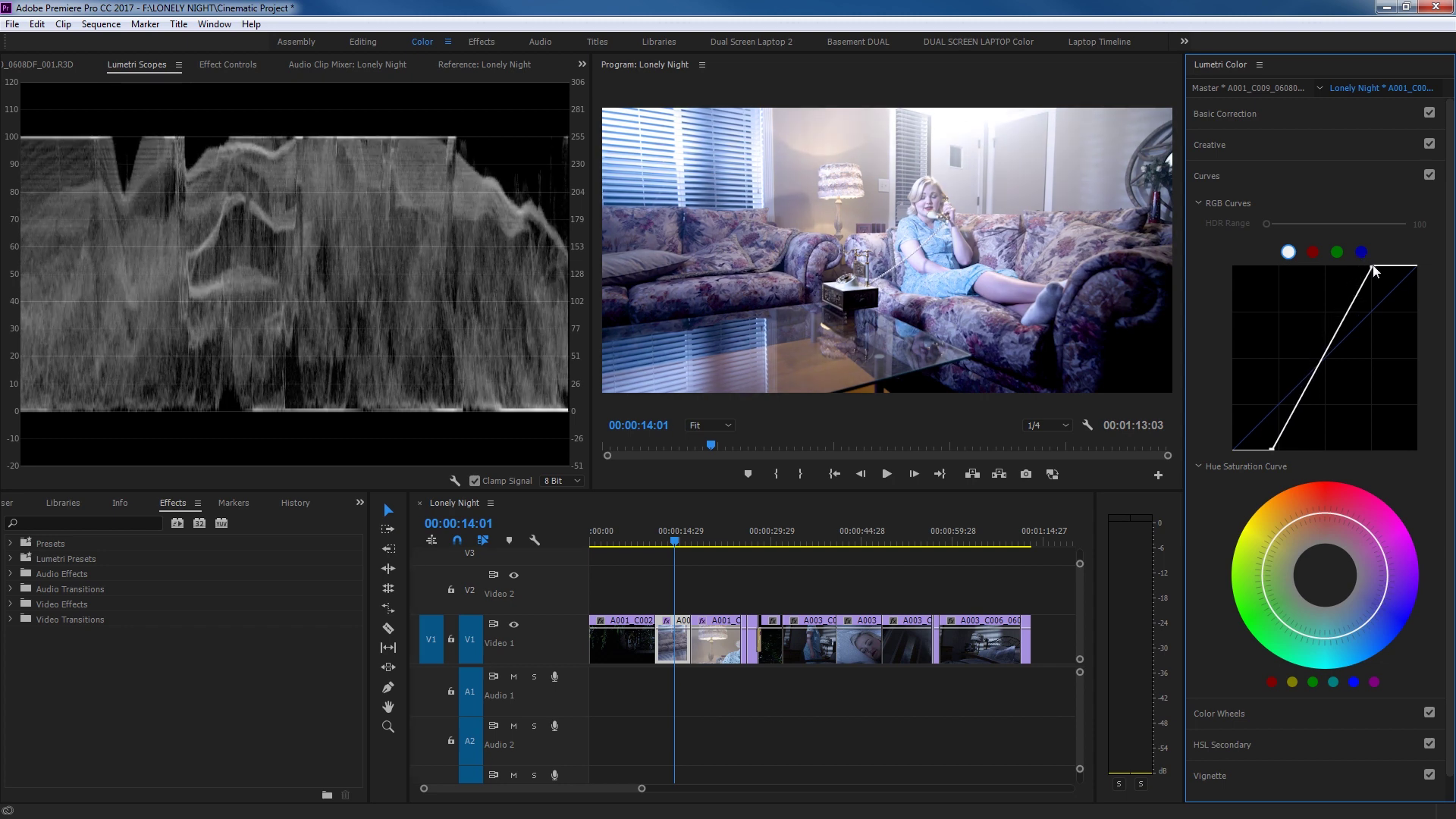
{"action": "left_click_drag", "start_coordinate": [1272, 449], "coordinate": [1280, 451]}
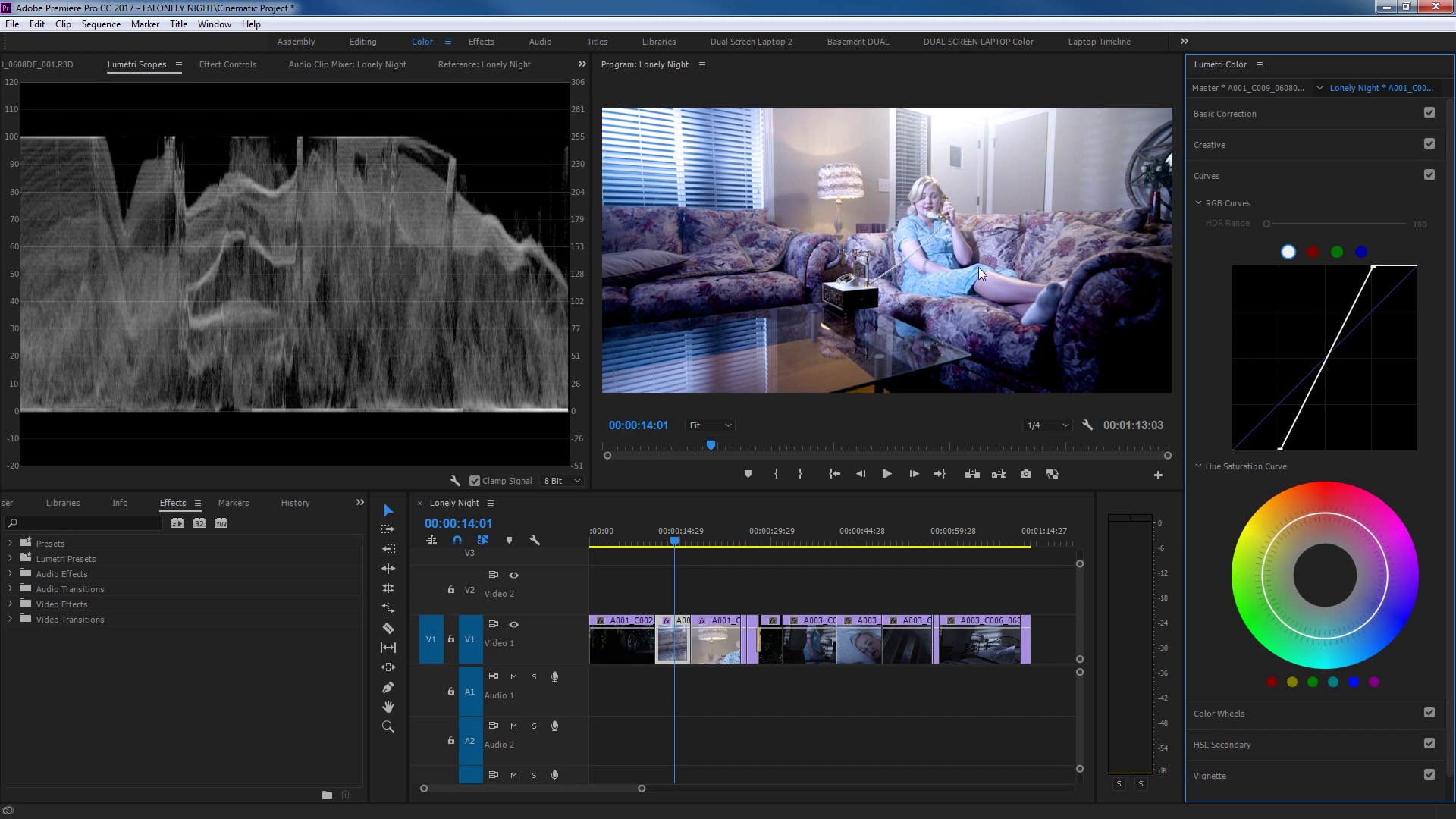
{"action": "left_click", "coordinate": [1428, 175]}
{"action": "left_click", "coordinate": [1429, 175]}
{"action": "left_click", "coordinate": [289, 410]}
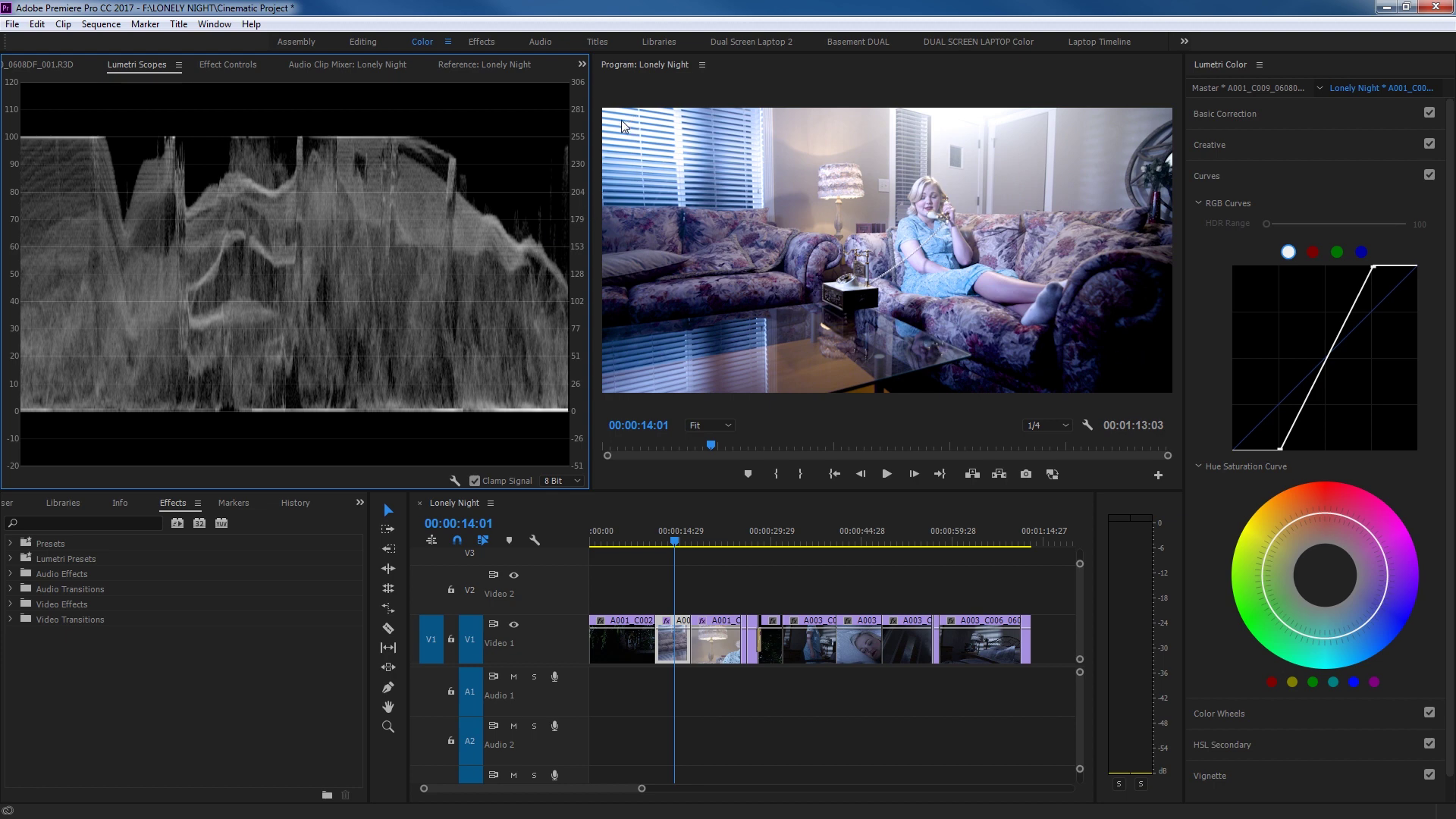
{"action": "key", "text": "ctrl+z"}
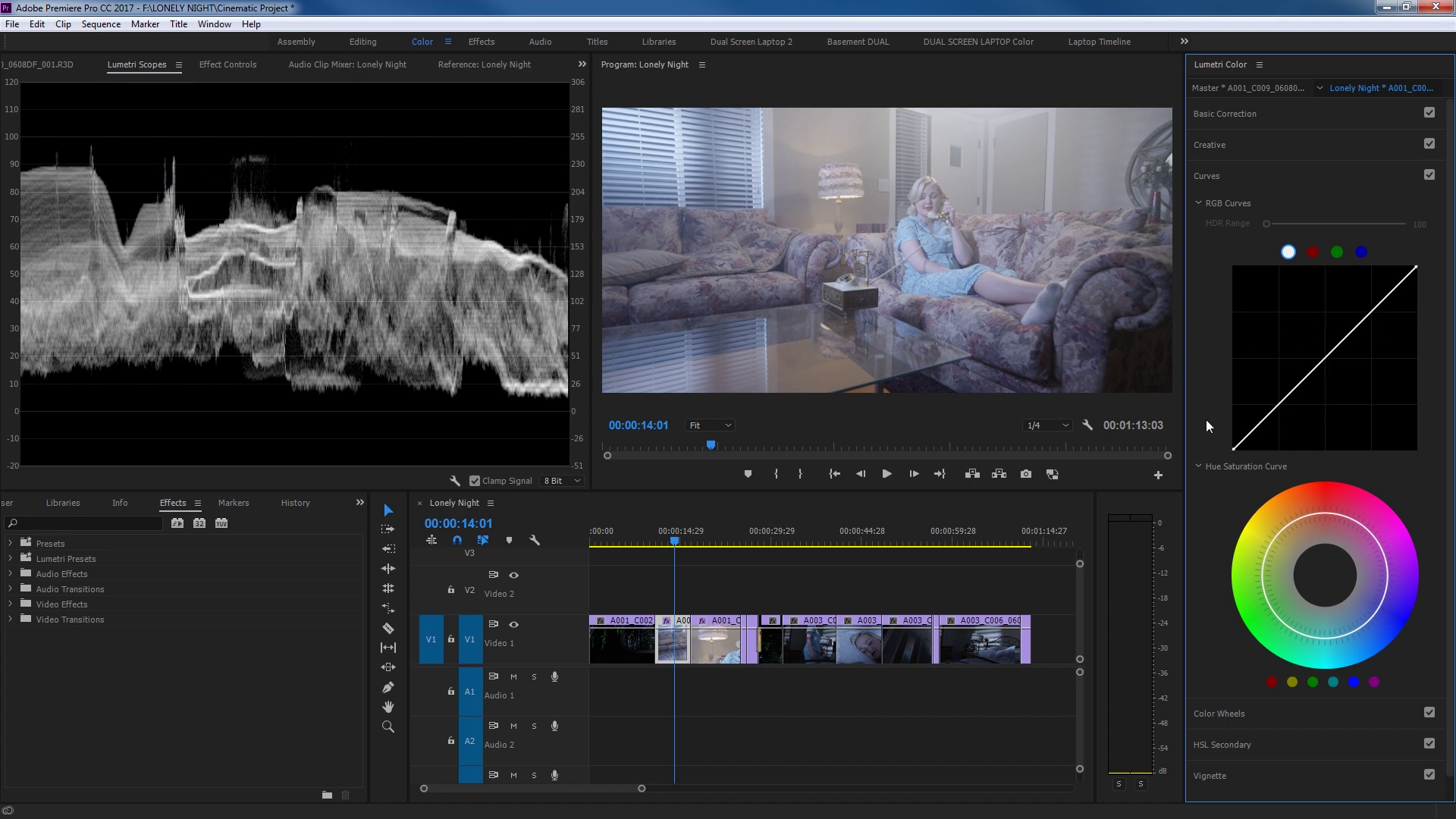
Step: Set the wide couch clip's Exposure to -0.4 in Basic Correction
{"action": "left_click", "coordinate": [1236, 116]}
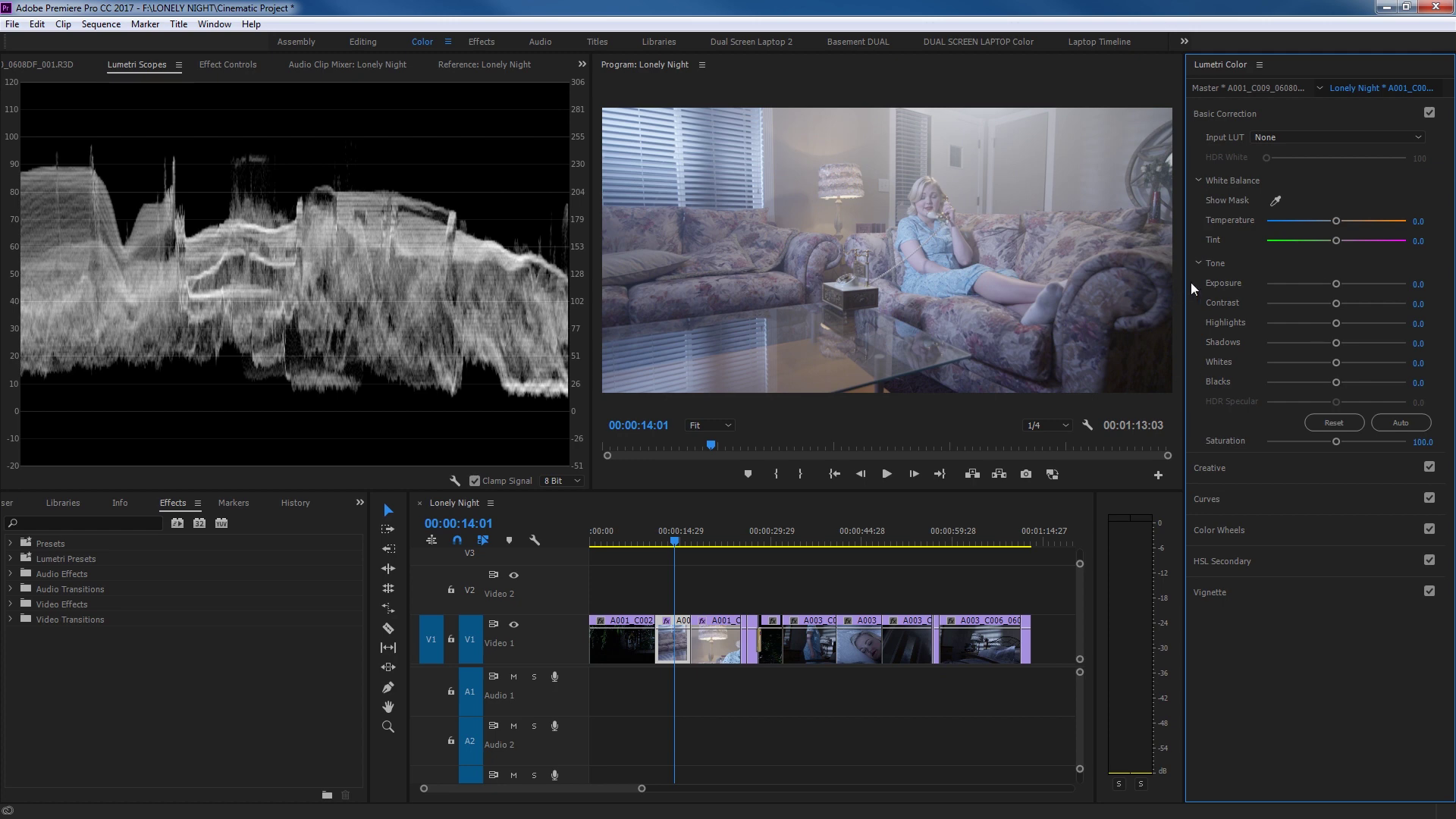
{"action": "left_click_drag", "start_coordinate": [1335, 284], "coordinate": [1331, 283]}
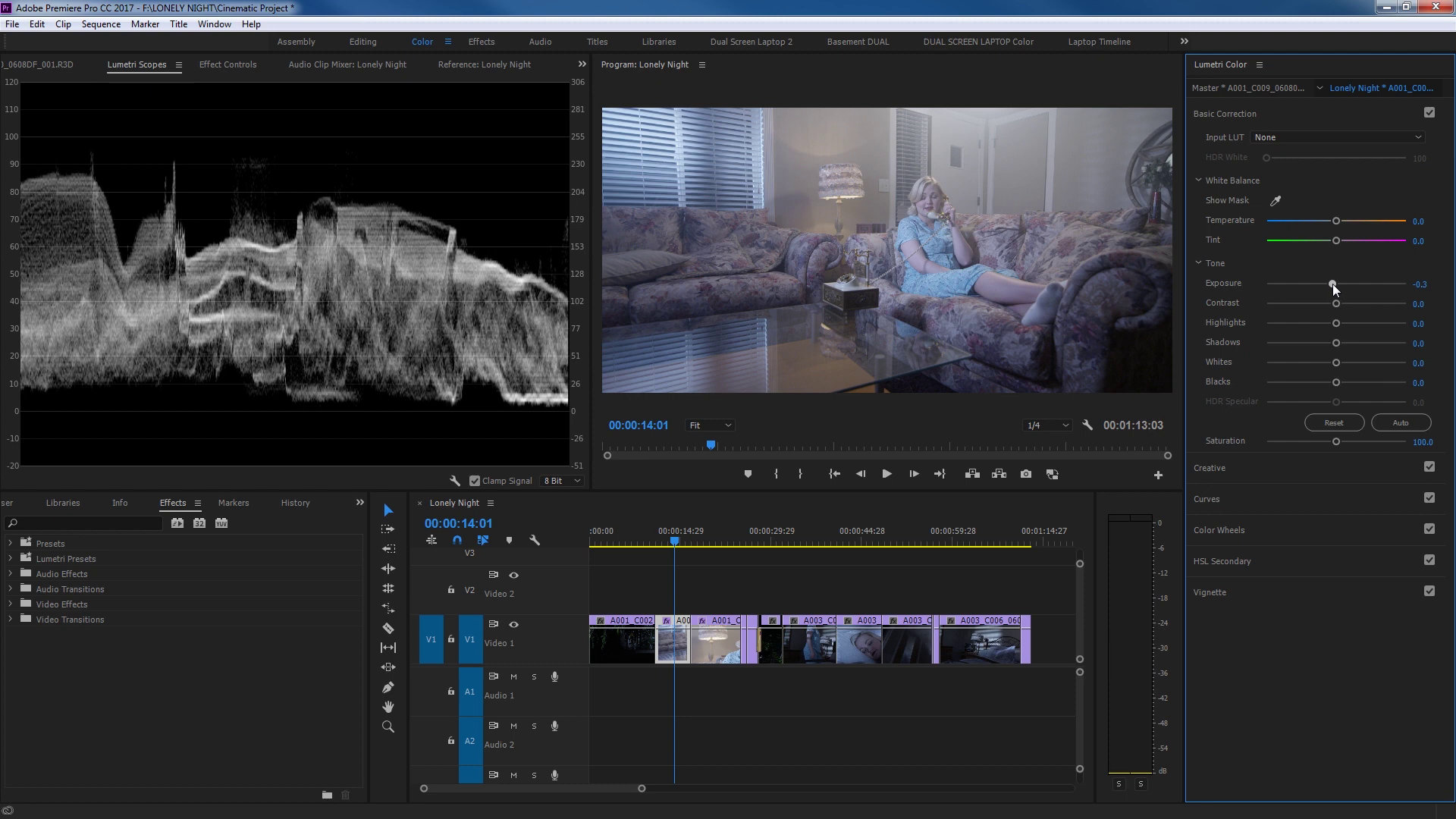
{"action": "left_click_drag", "start_coordinate": [1331, 284], "coordinate": [1331, 284]}
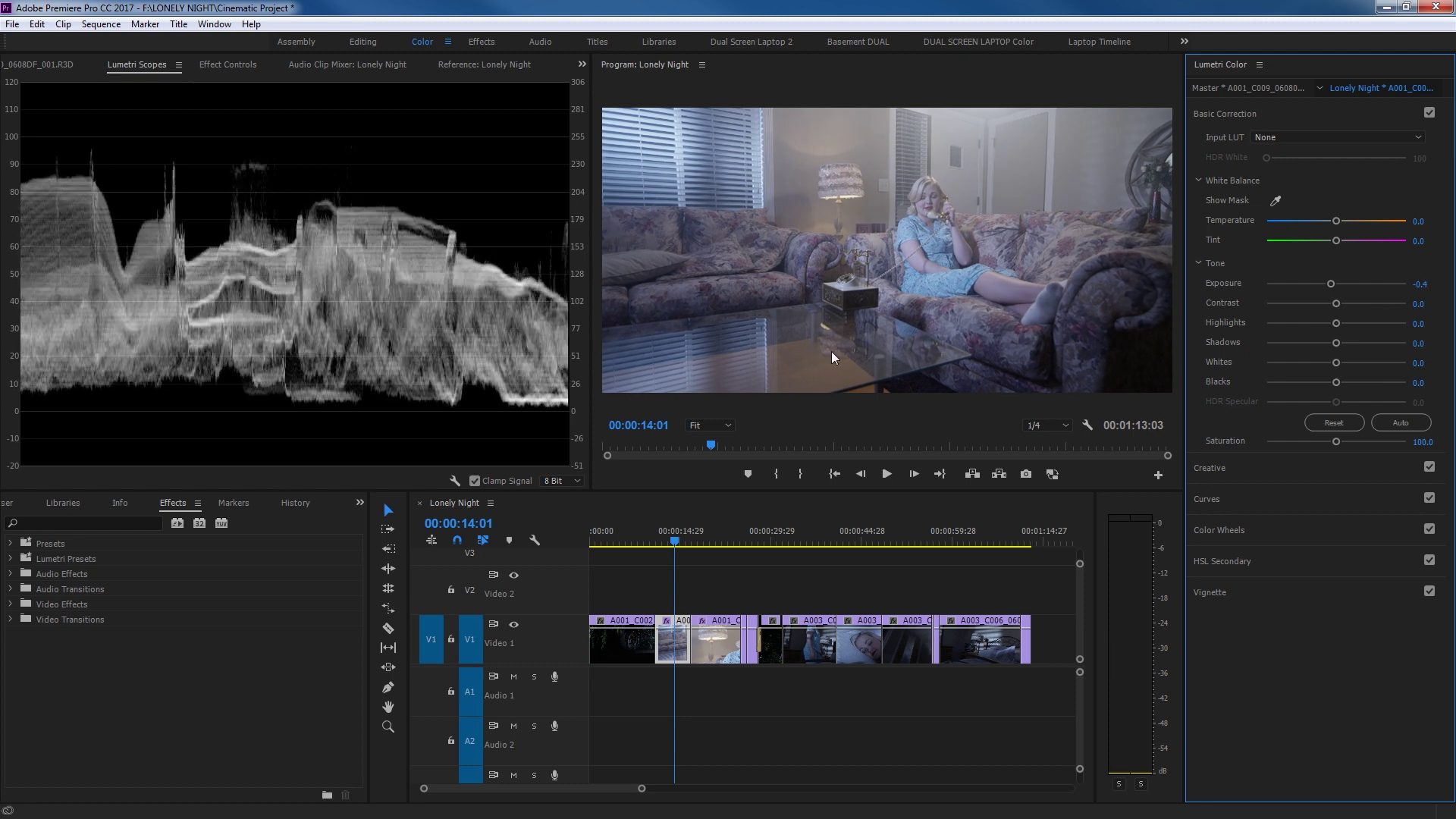
Step: Replace the luma waveform with the RGB parade in Lumetri Scopes
{"action": "right_click", "coordinate": [244, 211]}
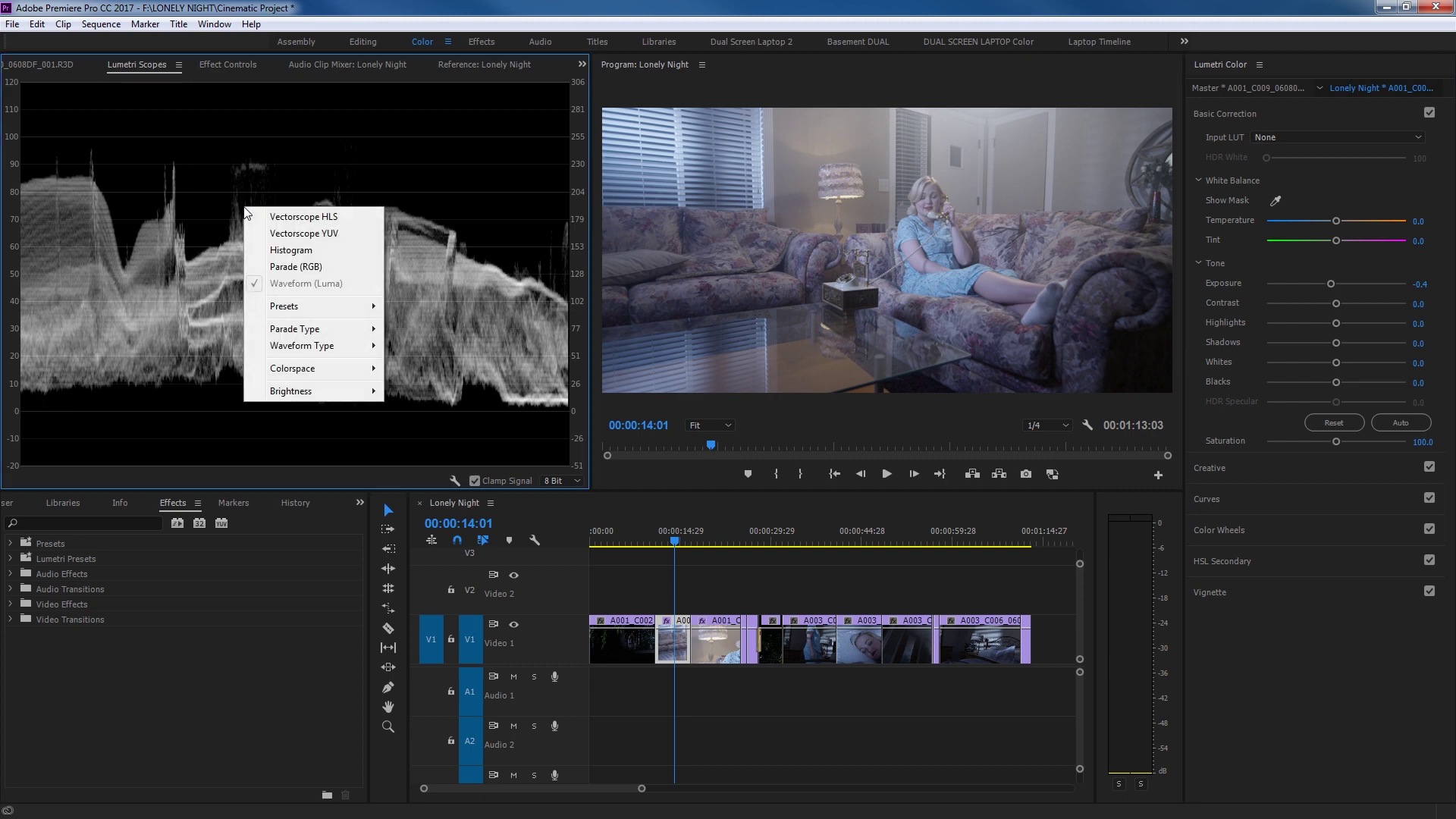
{"action": "left_click", "coordinate": [273, 267]}
{"action": "right_click", "coordinate": [168, 236]}
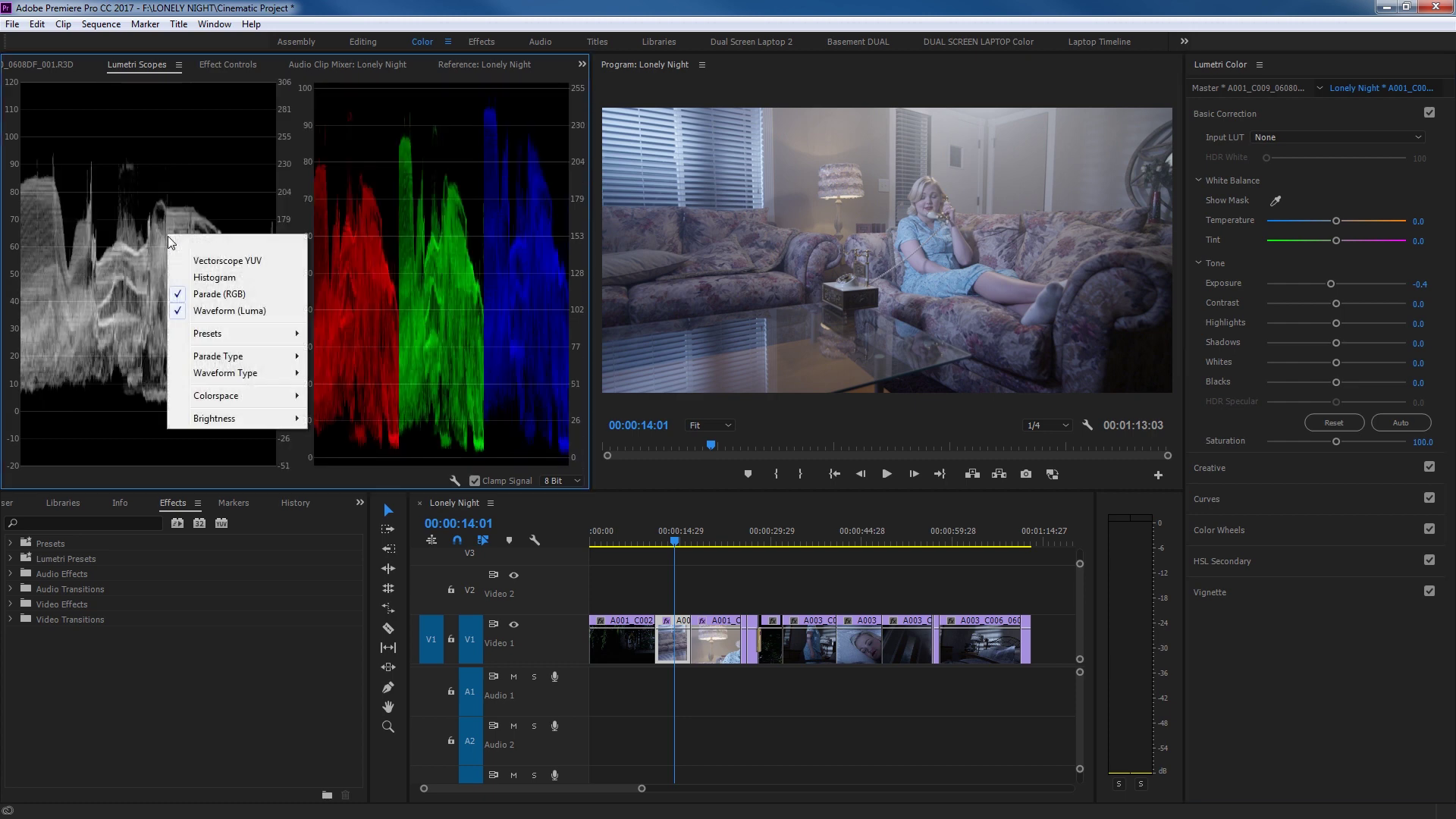
{"action": "left_click", "coordinate": [215, 311]}
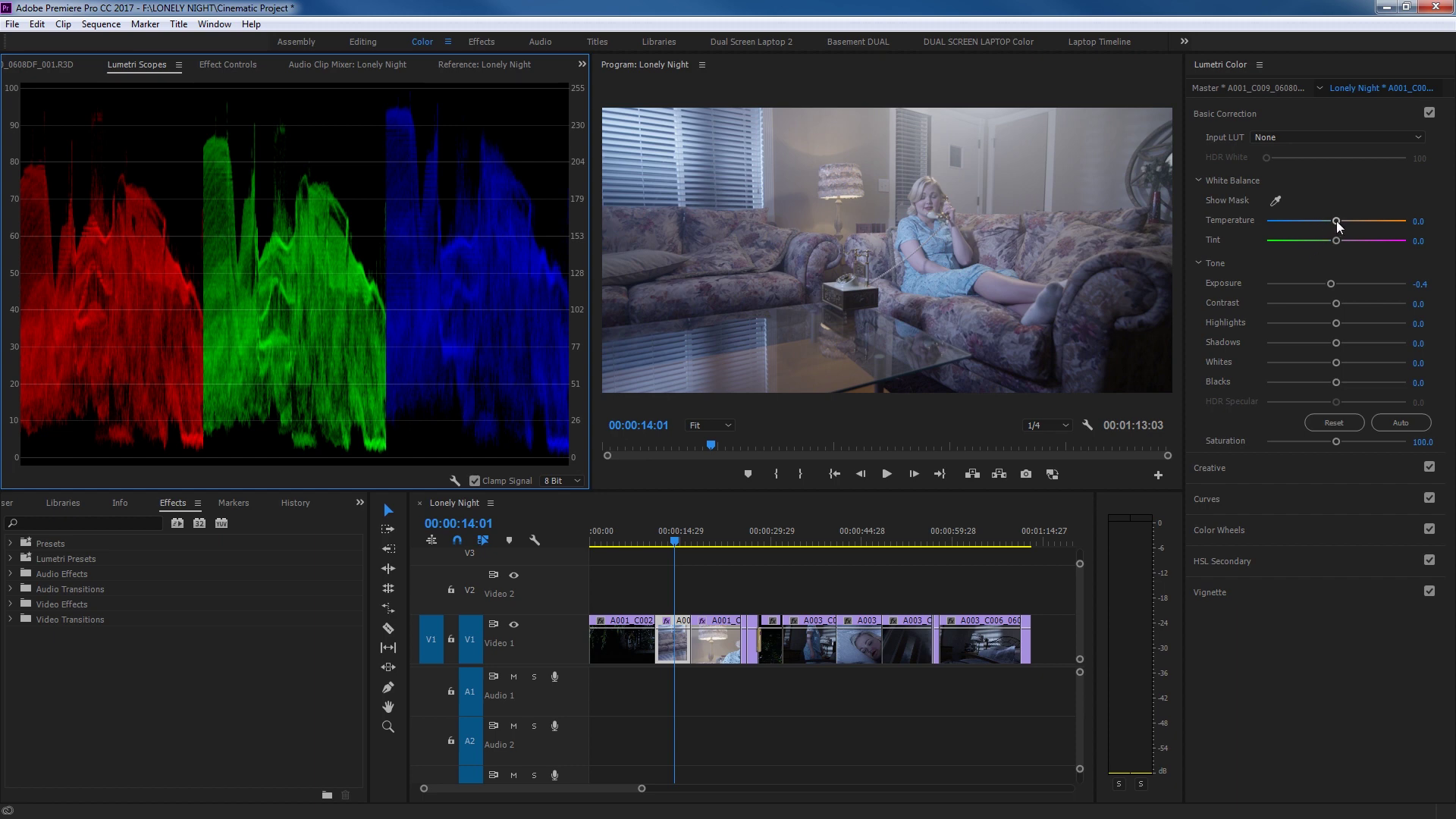
Step: Set the couch clip's Temperature to 23.9 and Tint to -2.2, comparing the image with Basic Correction off and on
{"action": "left_click_drag", "start_coordinate": [1337, 221], "coordinate": [1354, 234]}
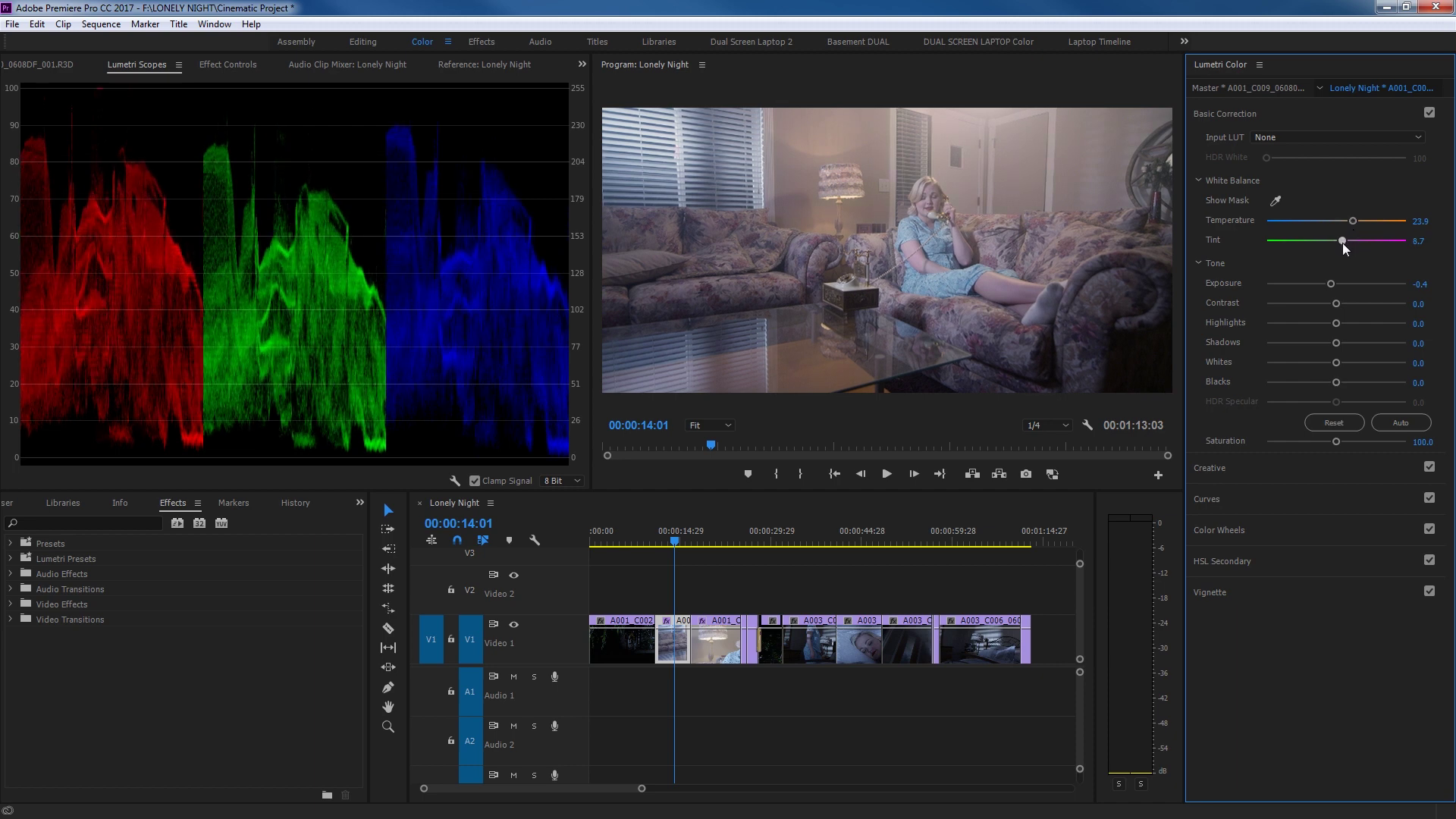
{"action": "left_click_drag", "start_coordinate": [1336, 241], "coordinate": [1334, 241]}
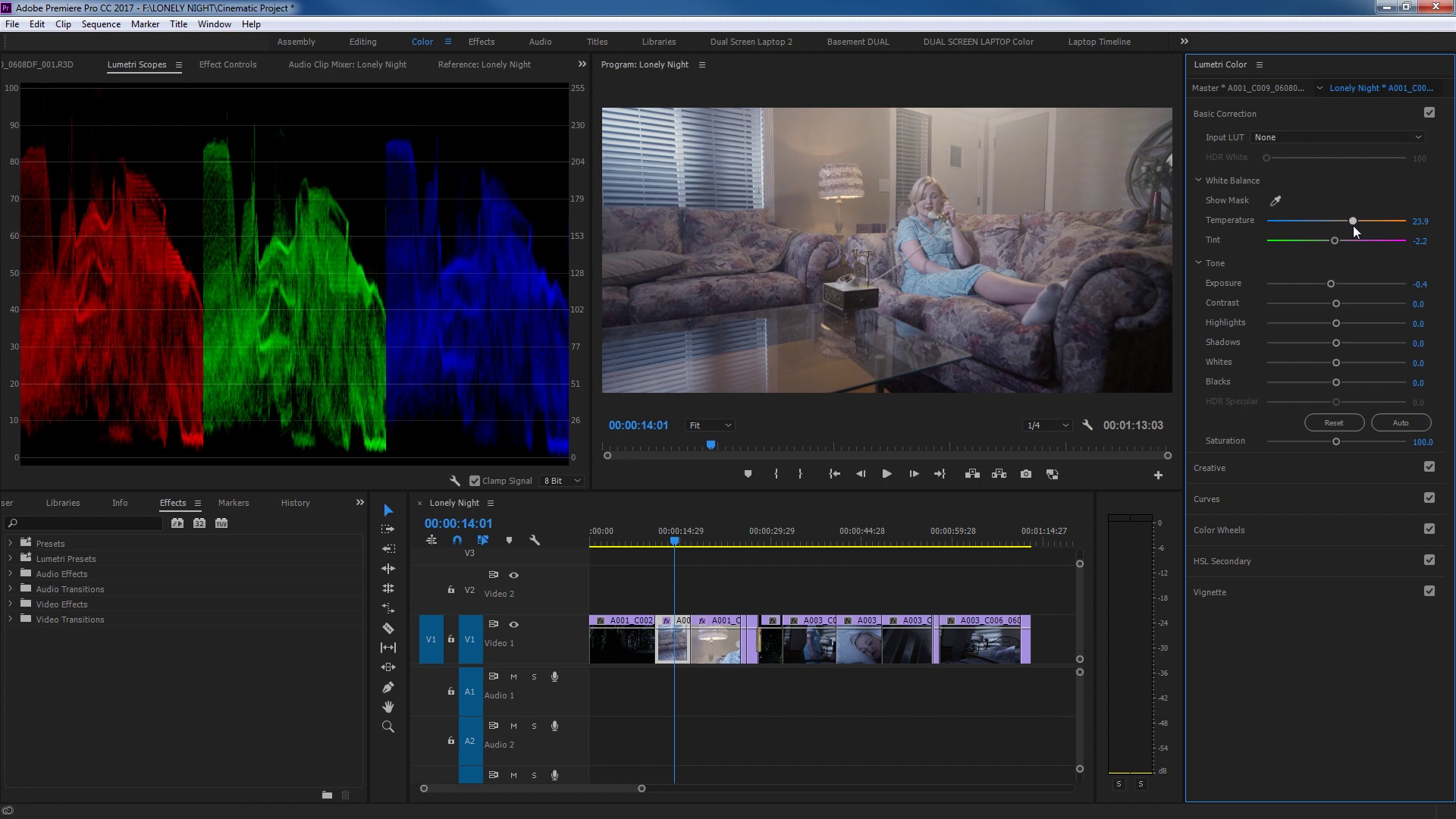
{"action": "left_click_drag", "start_coordinate": [1353, 225], "coordinate": [1352, 224]}
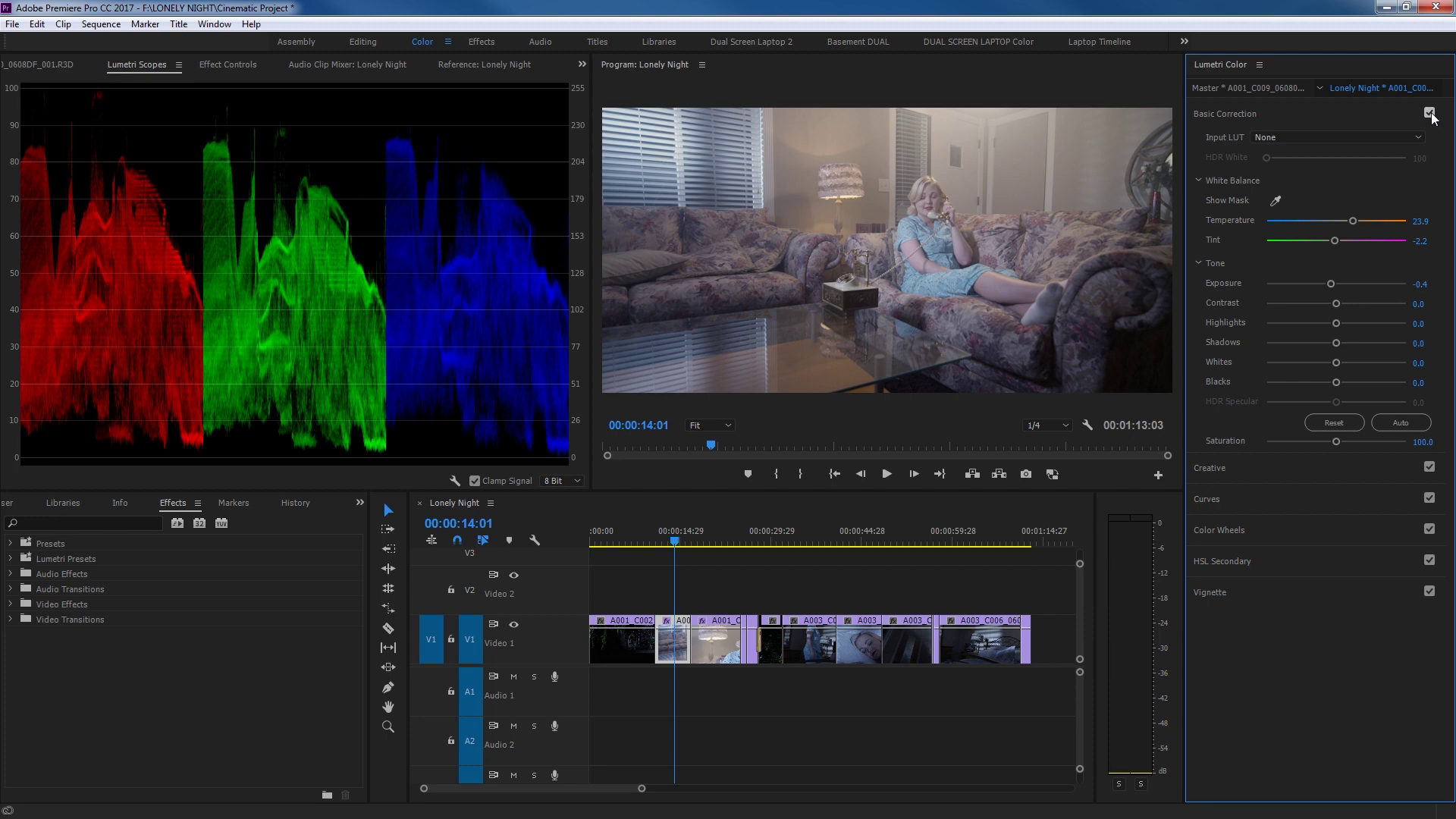
{"action": "left_click", "coordinate": [1430, 114]}
{"action": "left_click", "coordinate": [1430, 114]}
Step: Open the Curves section and display the luma waveform alongside the RGB parade
{"action": "left_click", "coordinate": [1257, 500]}
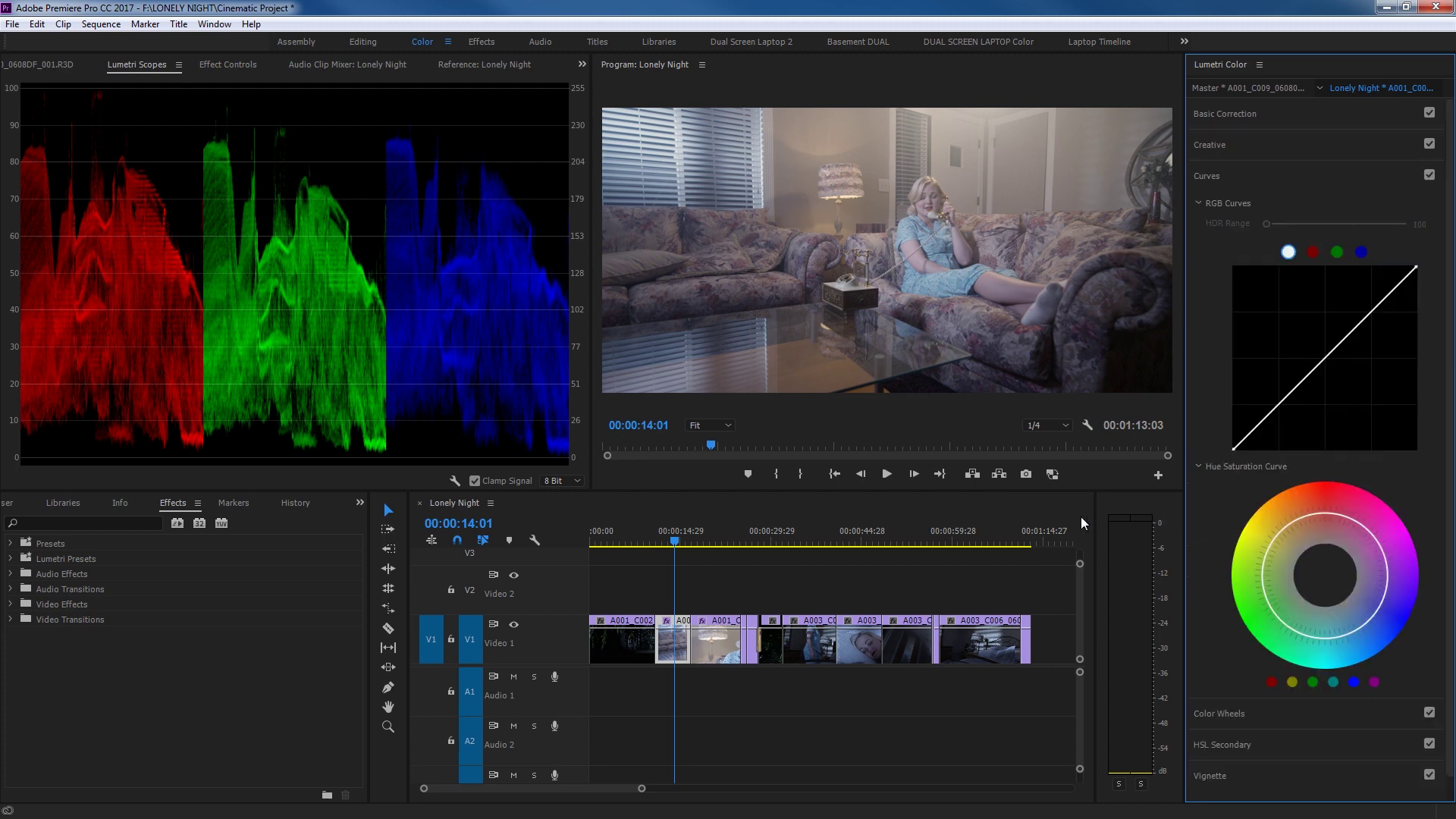
{"action": "right_click", "coordinate": [276, 308]}
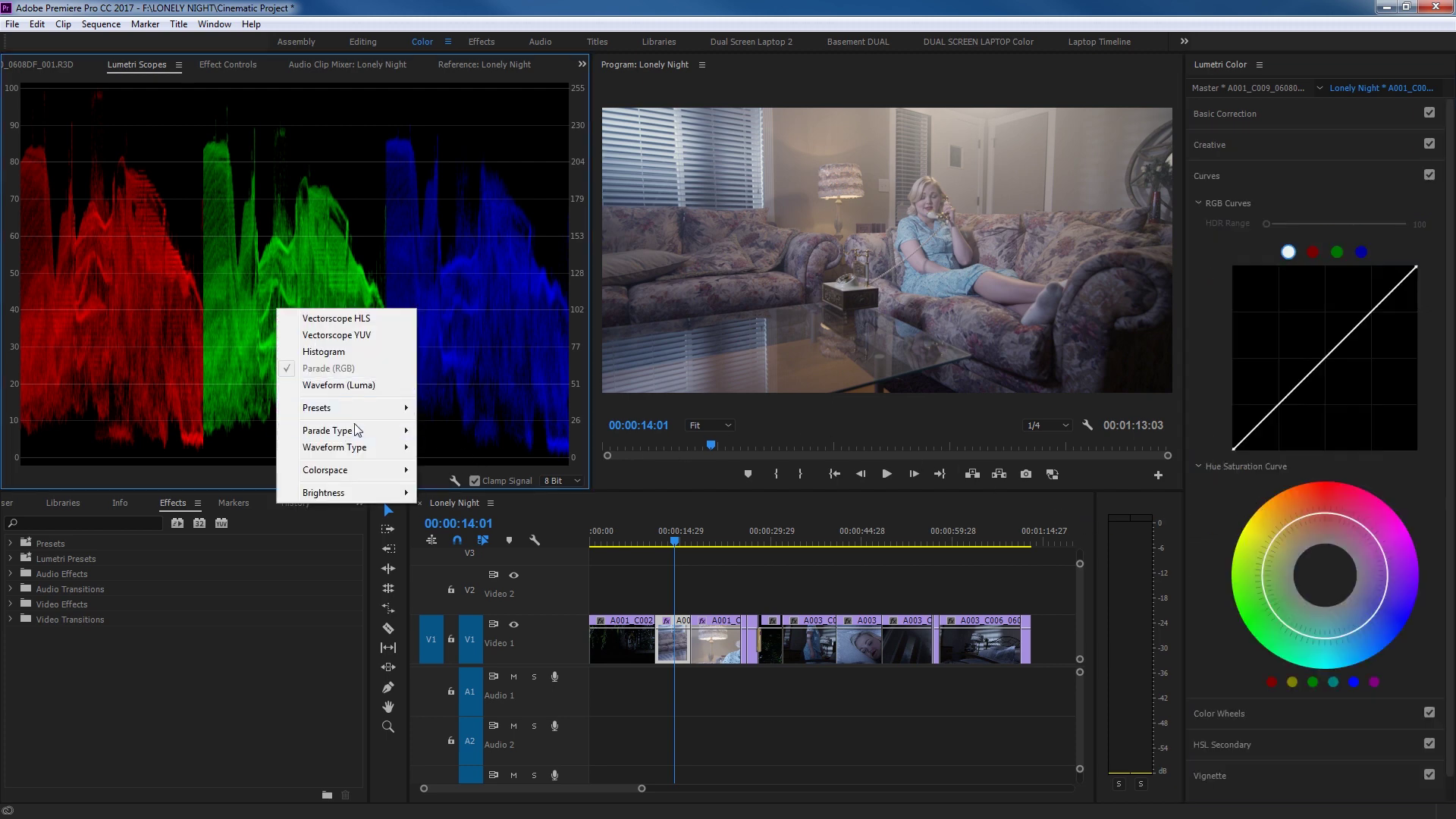
{"action": "left_click", "coordinate": [359, 388]}
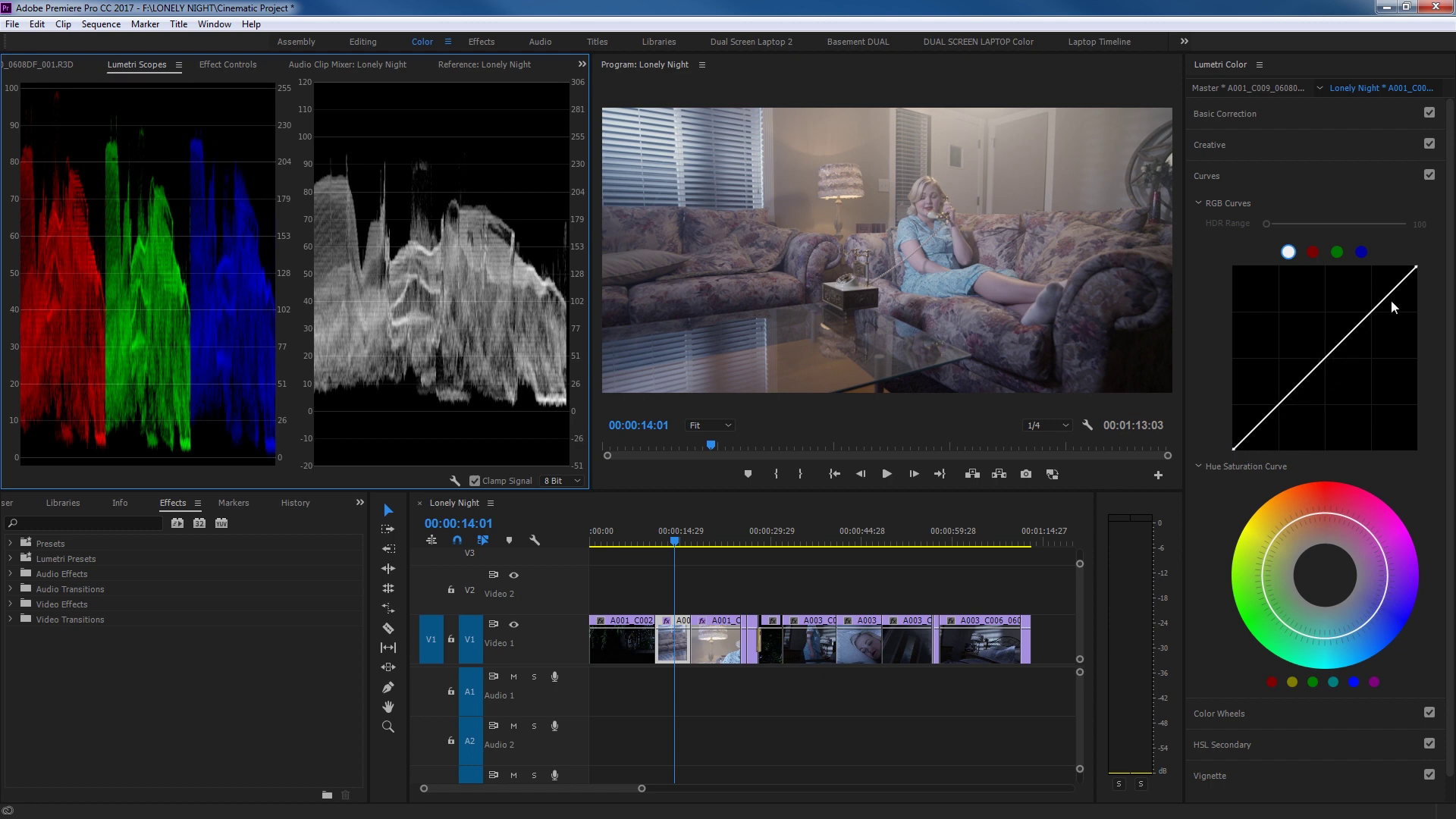
Step: Shape the master RGB curve into a gentle S, lifting the black point slightly, lowering the shadows and raising the highlights
{"action": "left_click", "coordinate": [1277, 407]}
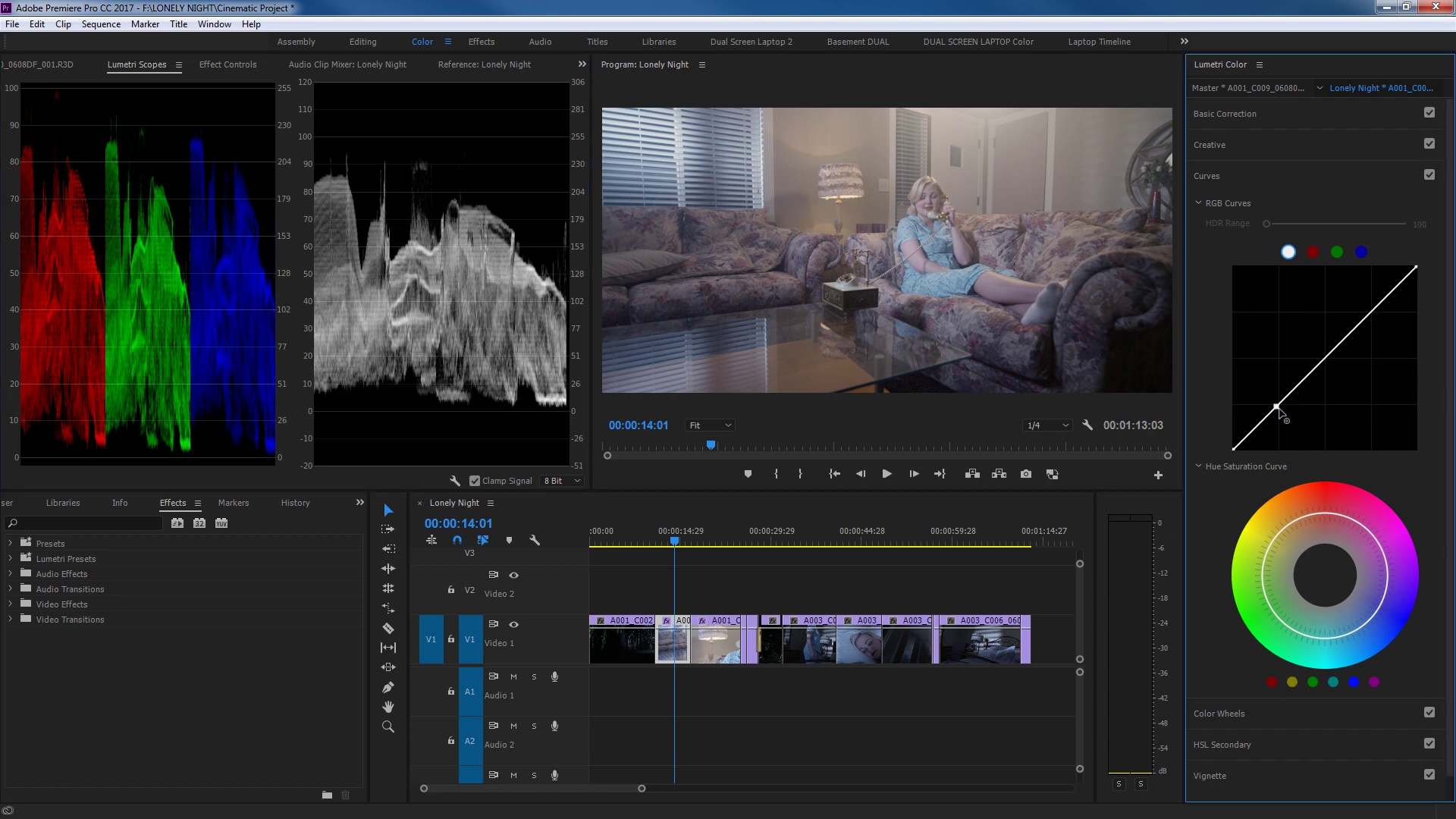
{"action": "left_click_drag", "start_coordinate": [1276, 407], "coordinate": [1285, 414]}
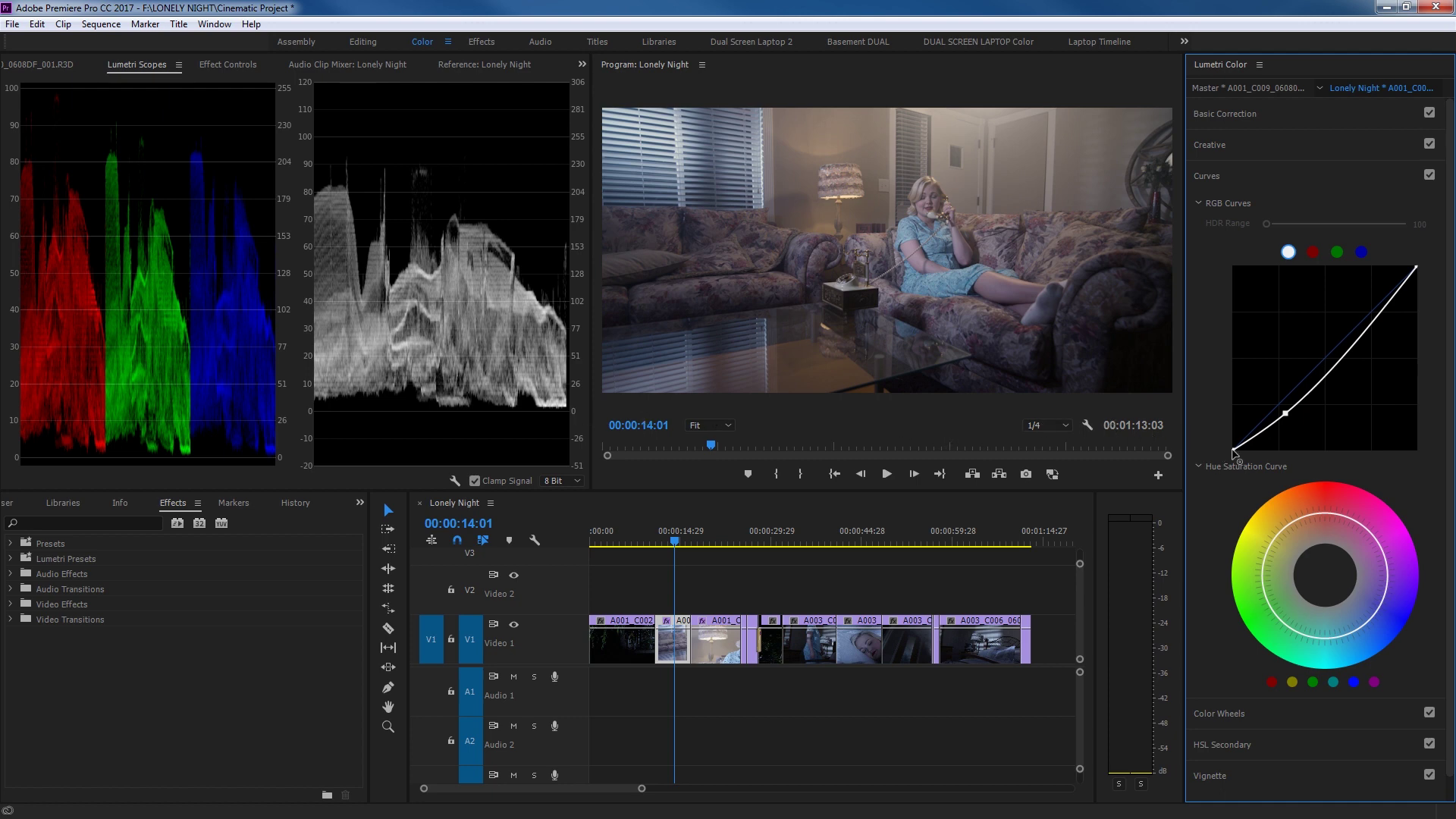
{"action": "left_click_drag", "start_coordinate": [1233, 452], "coordinate": [1233, 449]}
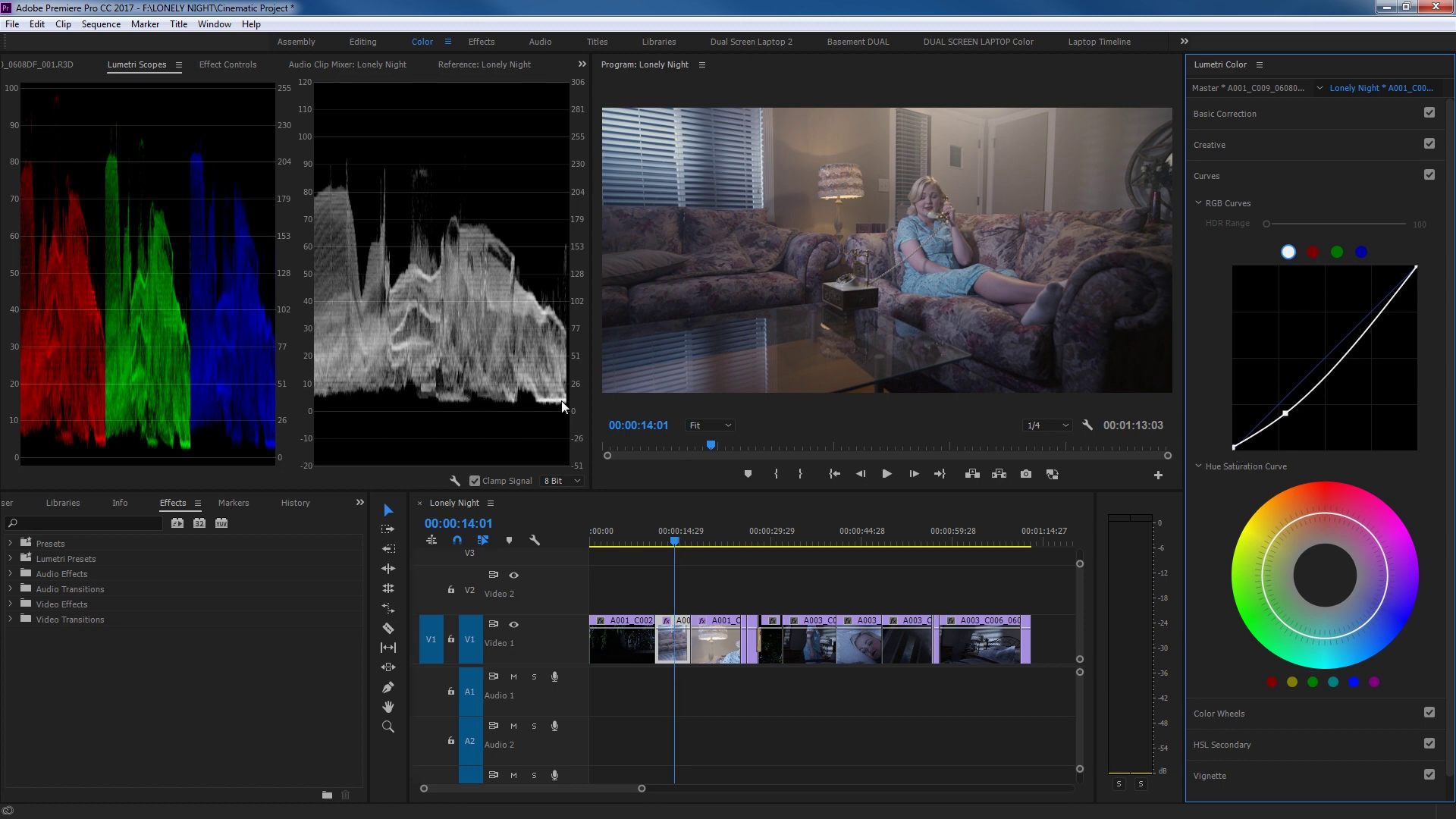
{"action": "left_click_drag", "start_coordinate": [1285, 415], "coordinate": [1281, 417]}
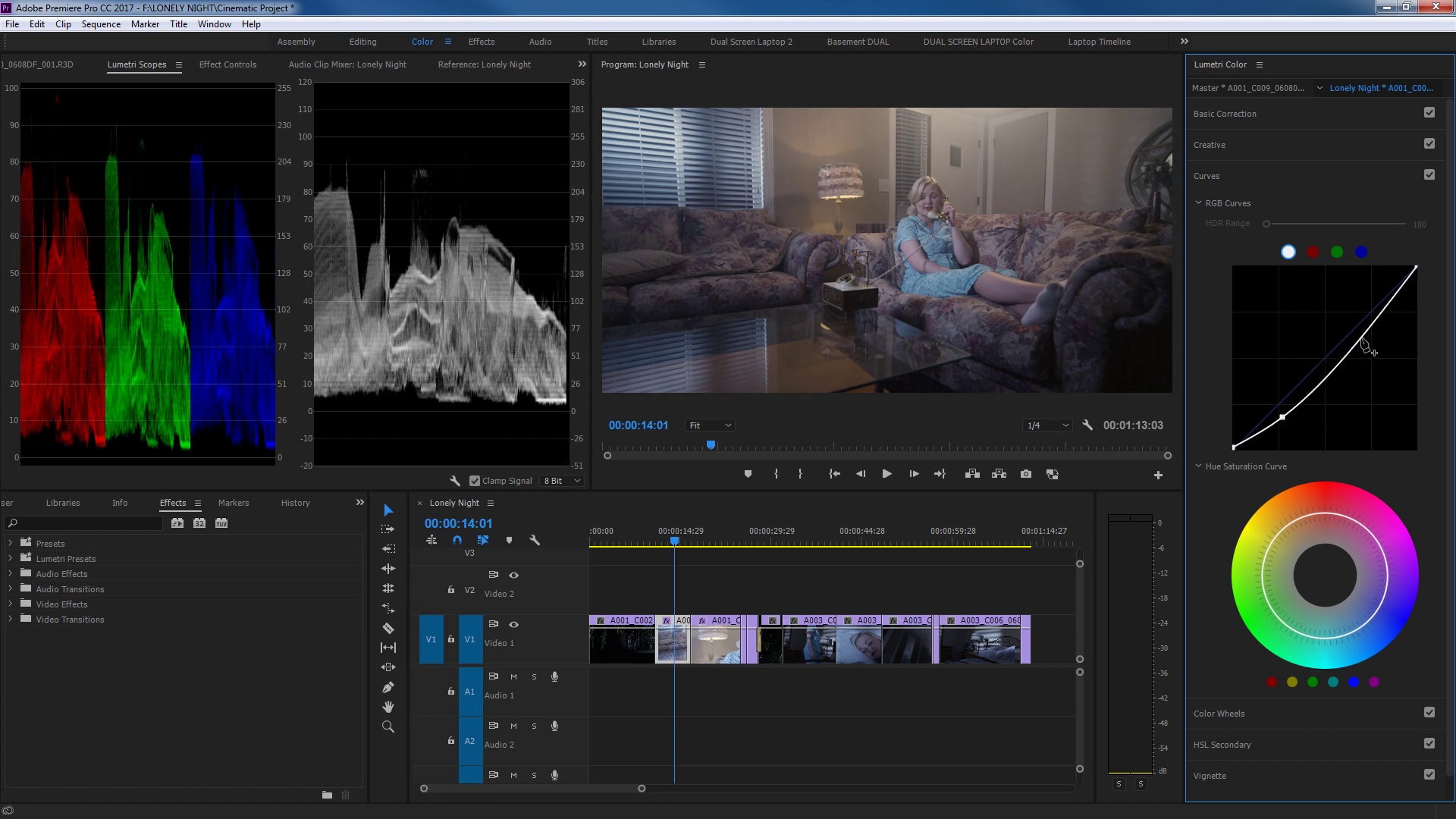
{"action": "left_click_drag", "start_coordinate": [1365, 345], "coordinate": [1351, 325]}
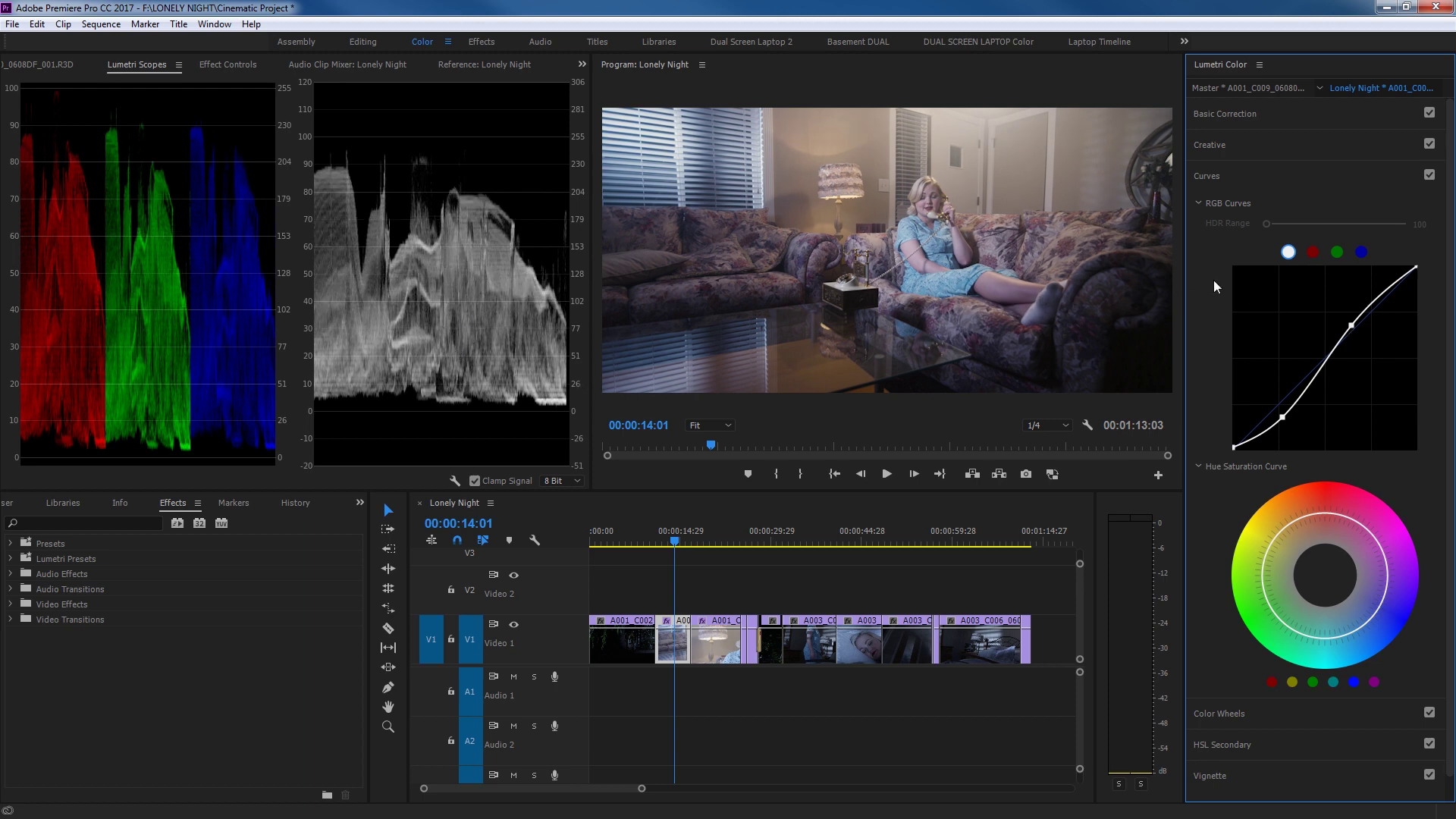
Step: Compare the couch shot before and after grading by toggling the Lumetri Color effect in Effect Controls
{"action": "left_click", "coordinate": [217, 66]}
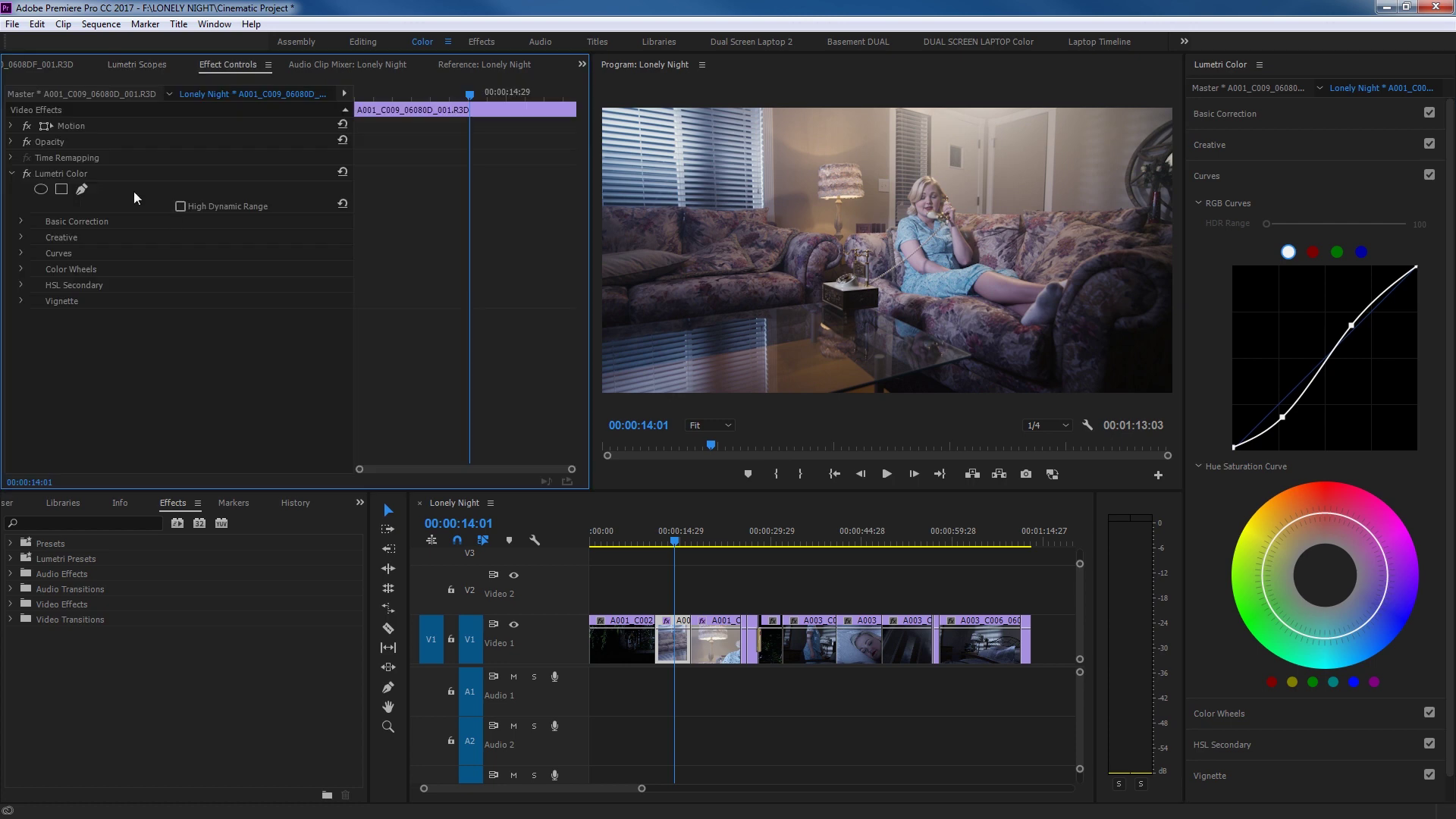
{"action": "left_click", "coordinate": [27, 175]}
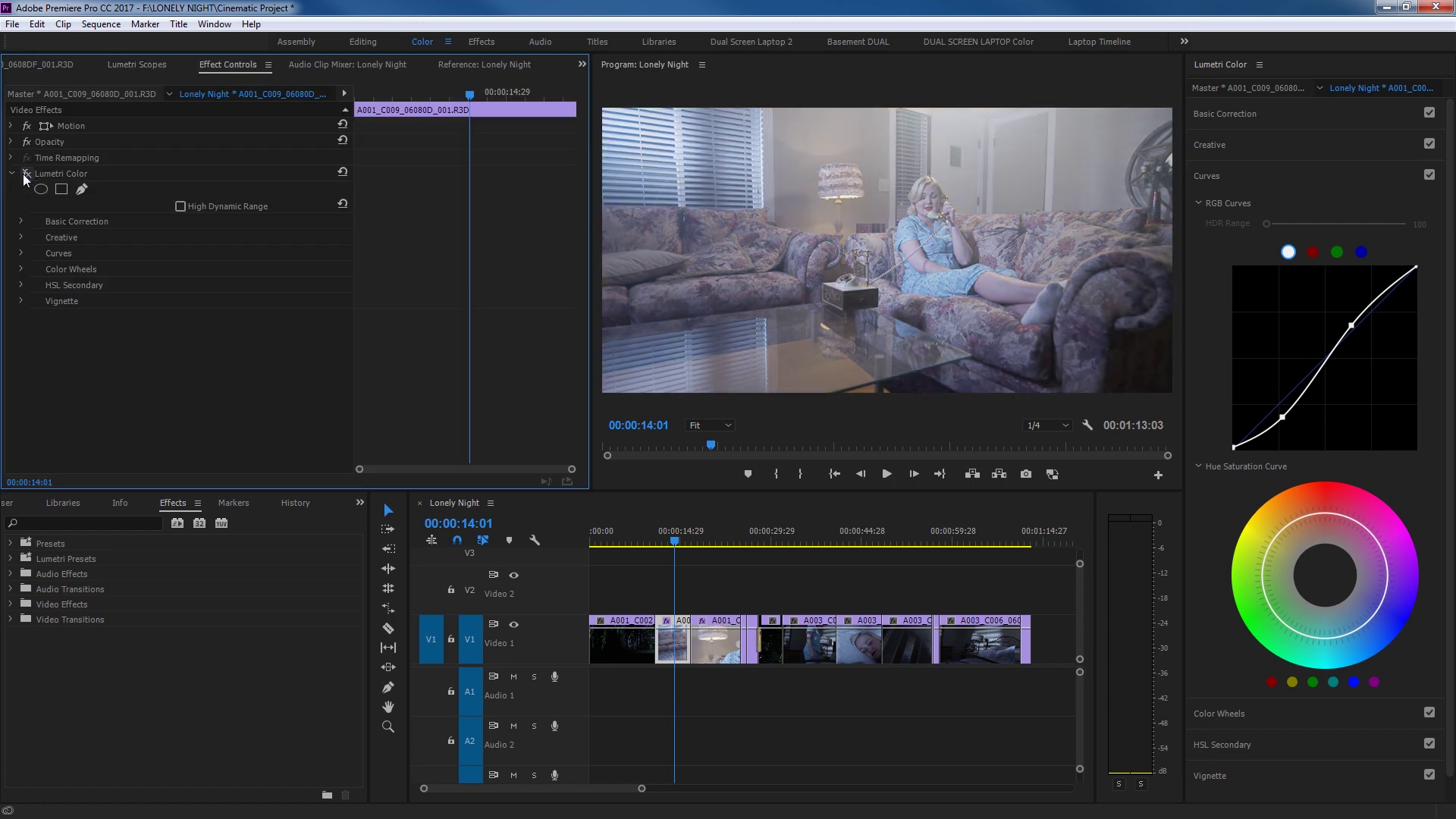
{"action": "left_click", "coordinate": [26, 175]}
{"action": "left_click", "coordinate": [27, 175]}
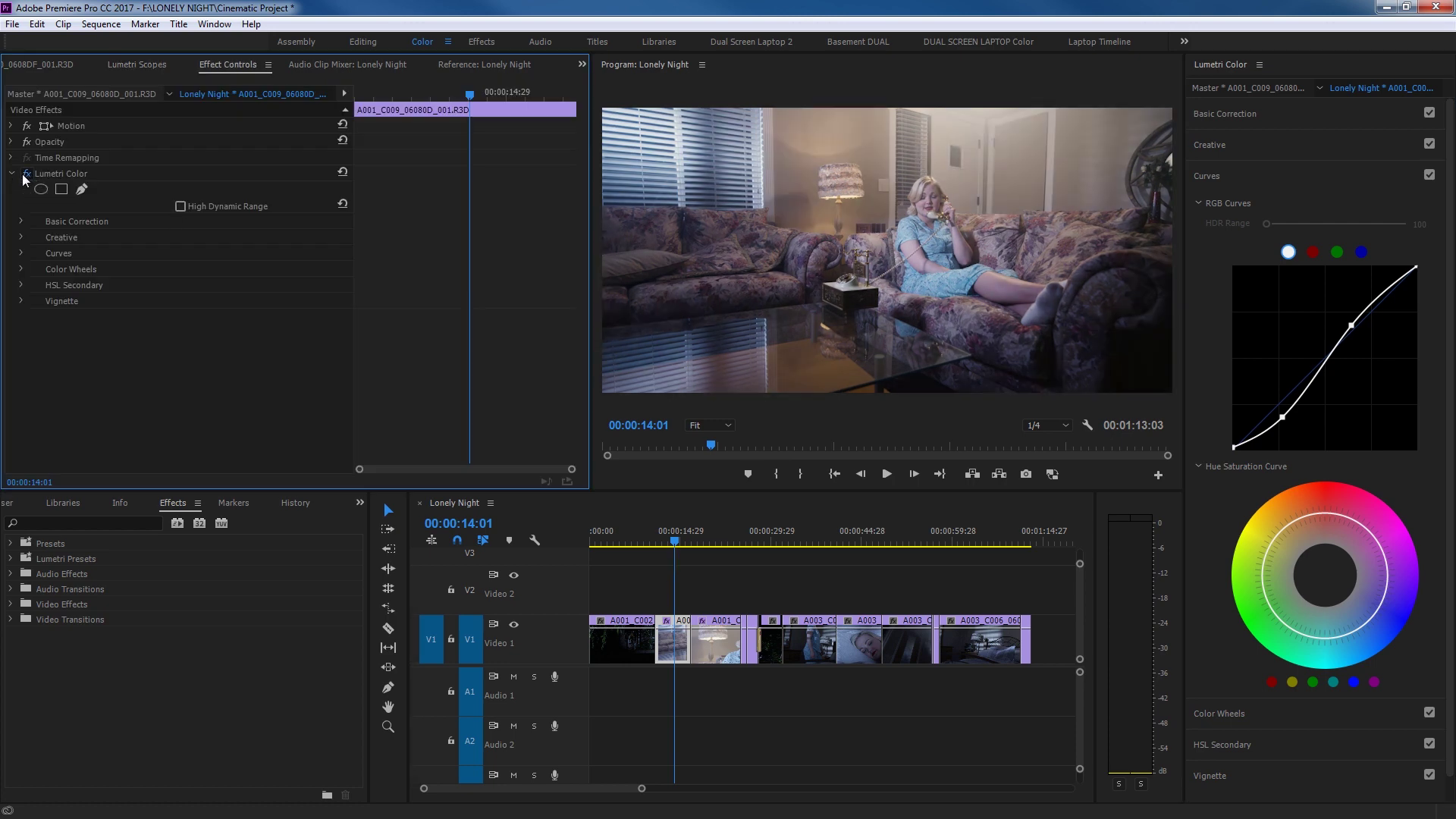
{"action": "left_click", "coordinate": [26, 174]}
Step: Refine the RGB curve by lowering the shadow point slightly and shifting the highlight point toward the midtones, with Lumetri Scopes displayed again
{"action": "left_click_drag", "start_coordinate": [1283, 418], "coordinate": [1283, 419]}
{"action": "left_click", "coordinate": [138, 69]}
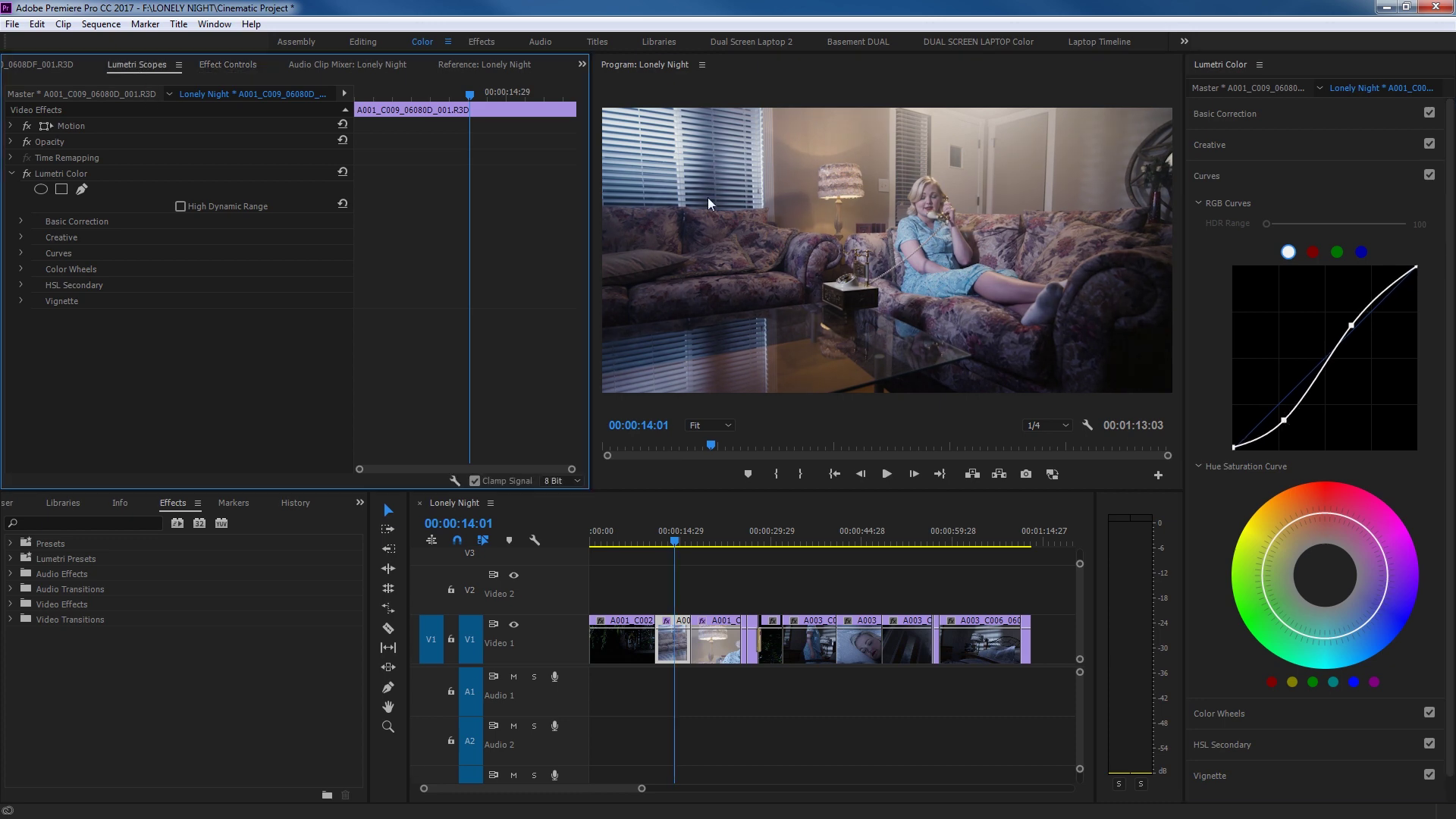
{"action": "left_click_drag", "start_coordinate": [1351, 325], "coordinate": [1344, 324]}
{"action": "left_click_drag", "start_coordinate": [1346, 326], "coordinate": [1342, 334]}
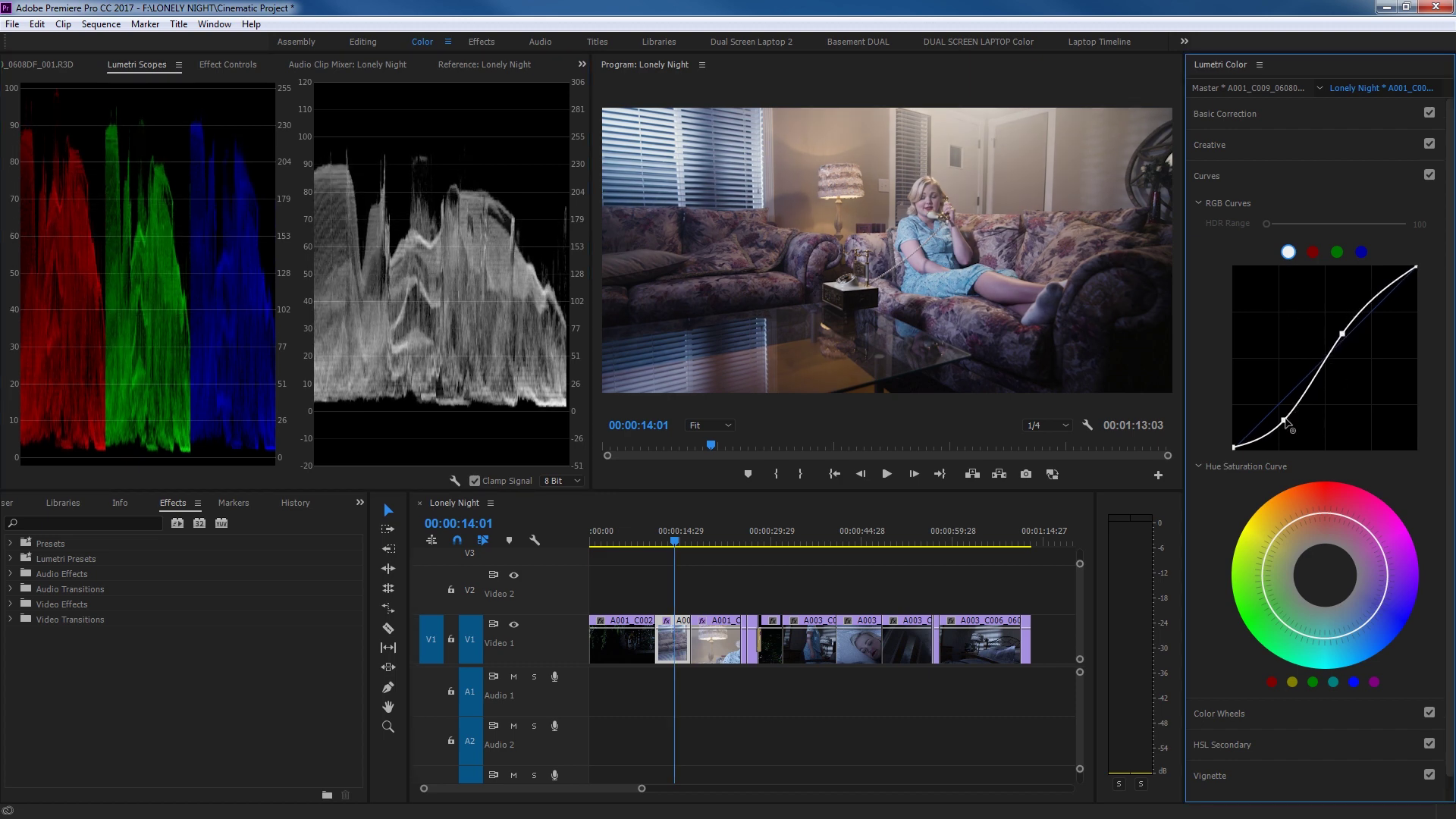
Step: Fine-tune the master RGB curve by moving the white point slightly inward along the ceiling and nudging the shadow and highlight points
{"action": "left_click_drag", "start_coordinate": [1284, 421], "coordinate": [1285, 415]}
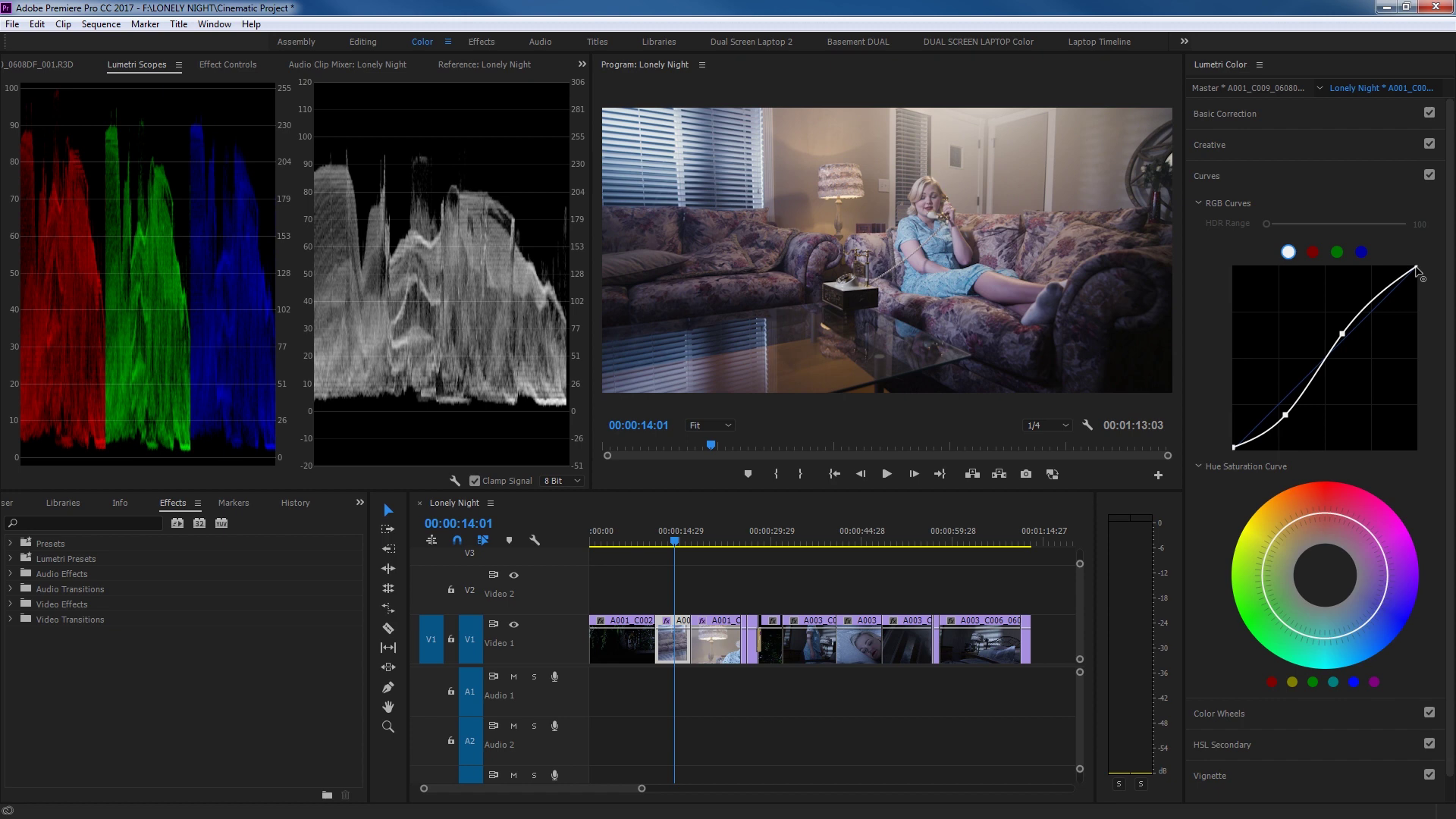
{"action": "left_click_drag", "start_coordinate": [1416, 267], "coordinate": [1392, 268]}
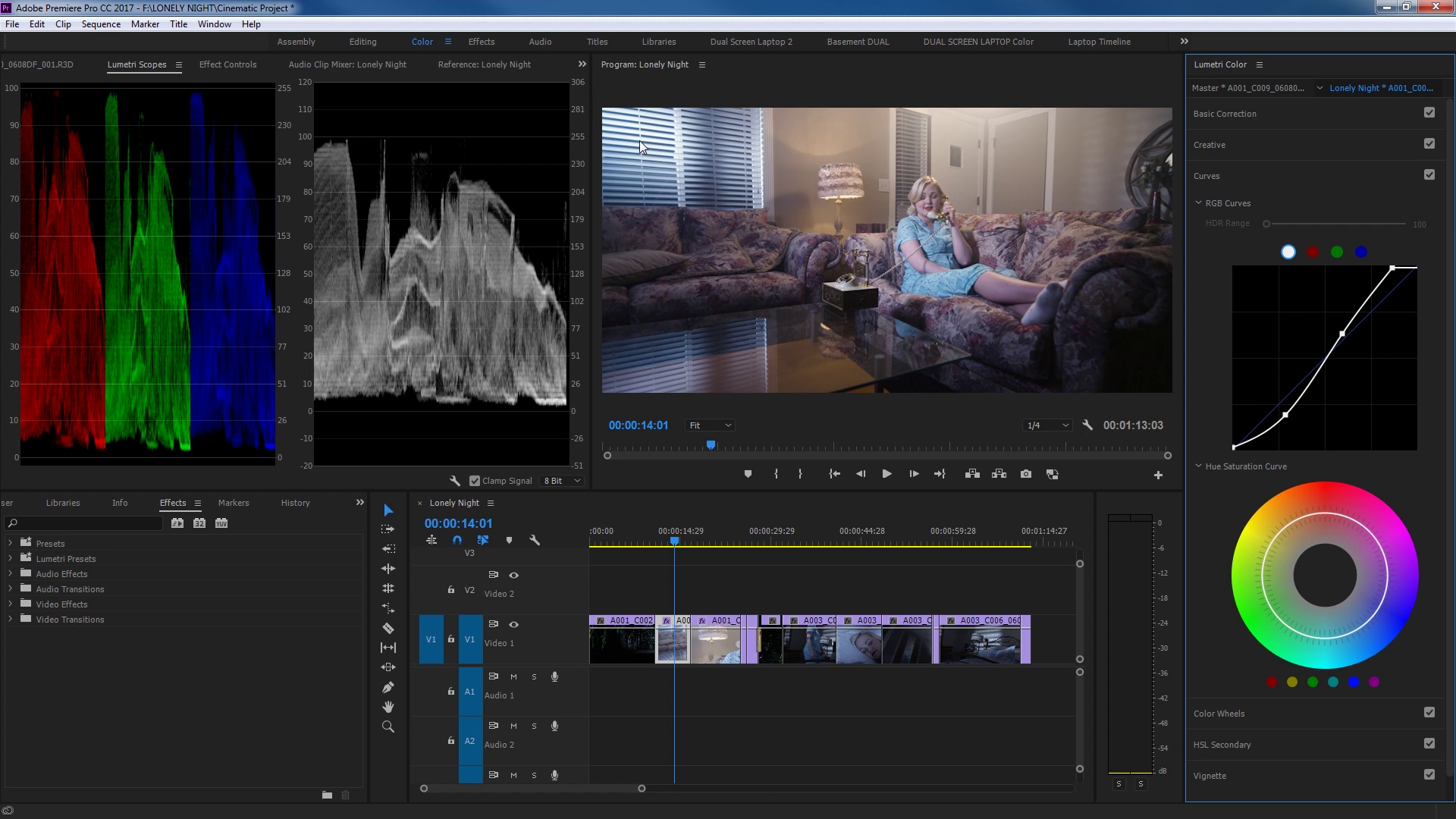
{"action": "left_click_drag", "start_coordinate": [1393, 267], "coordinate": [1397, 270]}
{"action": "left_click_drag", "start_coordinate": [1342, 333], "coordinate": [1338, 330]}
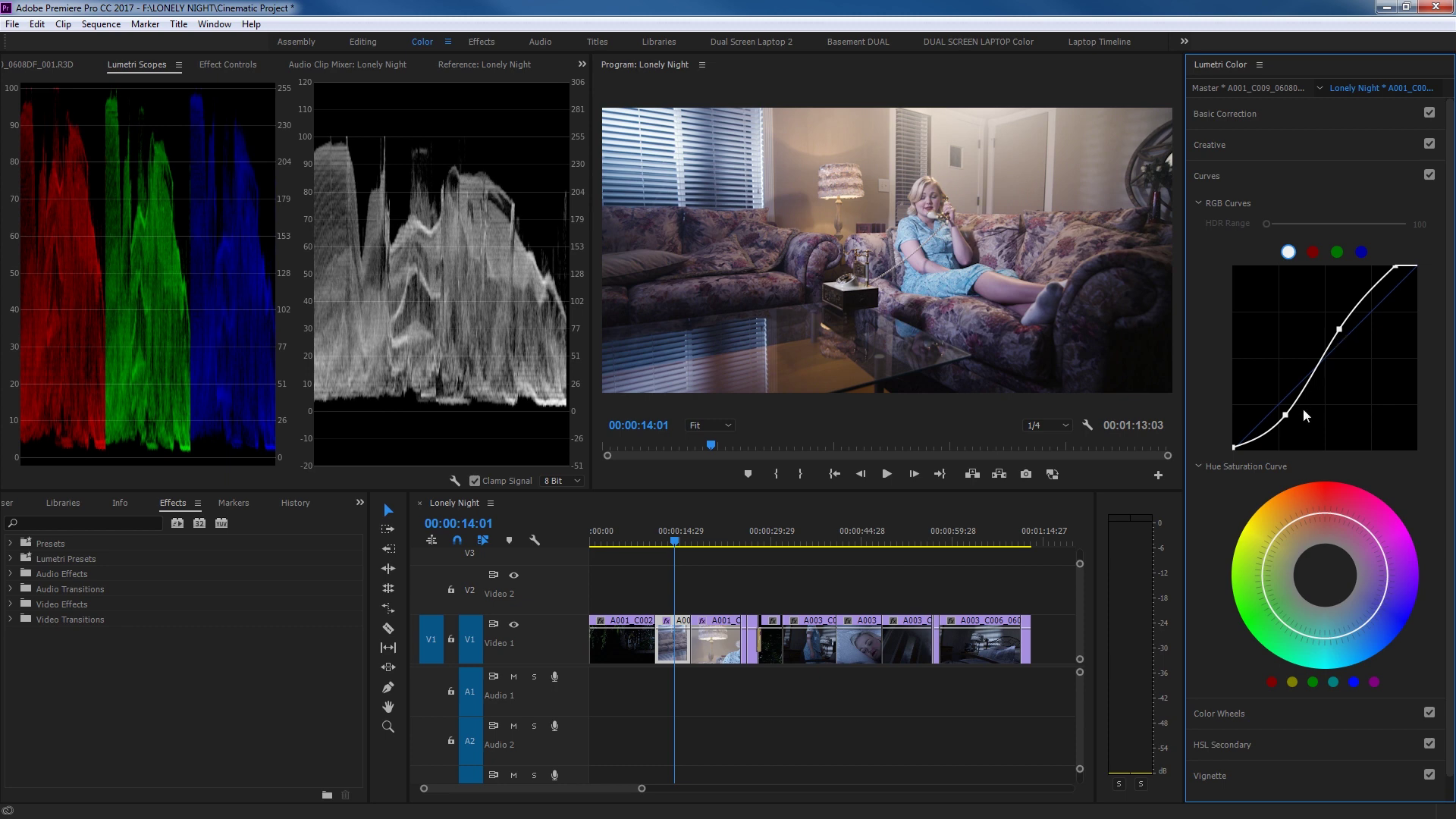
{"action": "left_click_drag", "start_coordinate": [1286, 415], "coordinate": [1284, 419]}
{"action": "left_click_drag", "start_coordinate": [1339, 329], "coordinate": [1335, 341]}
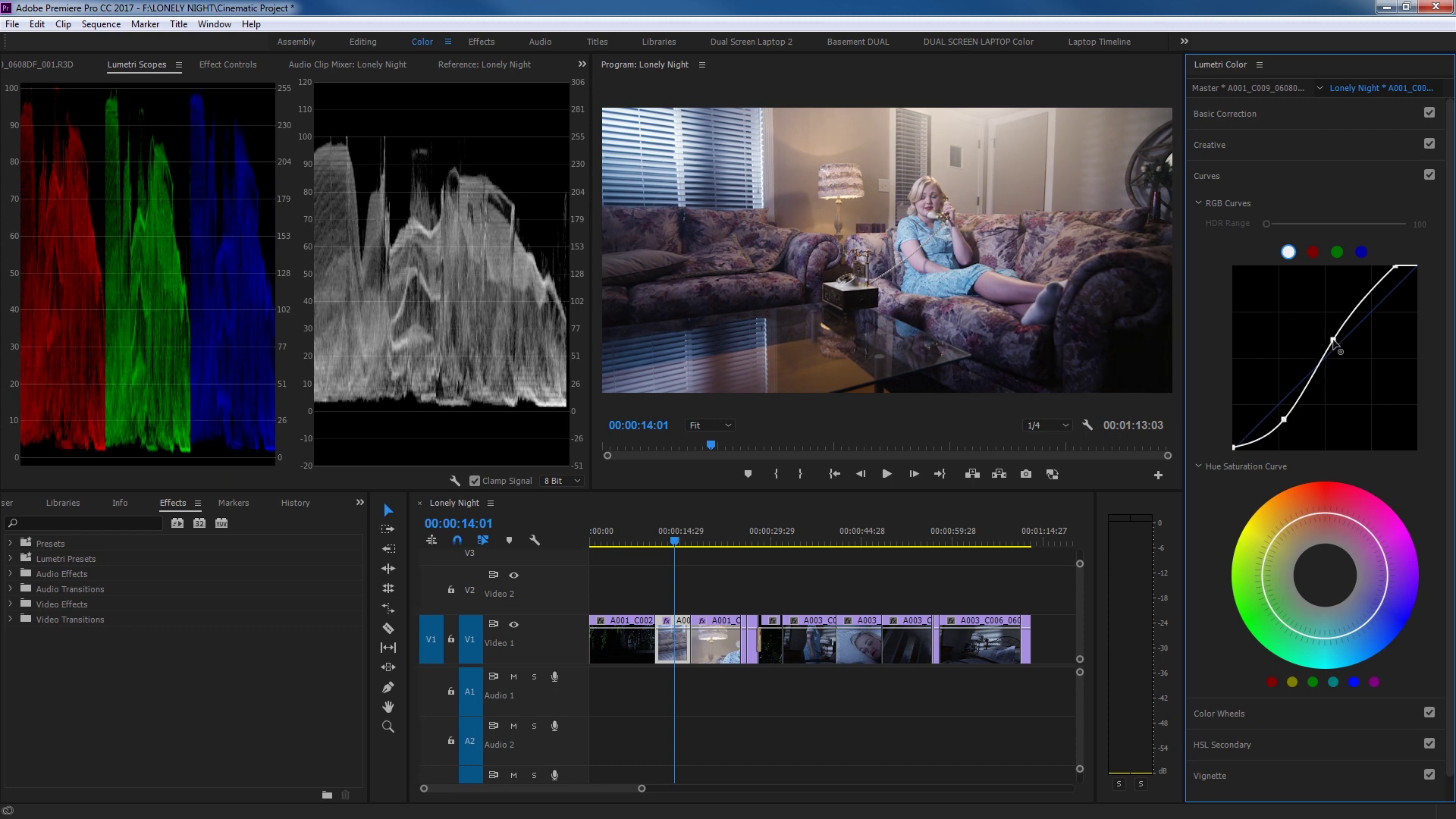
{"action": "left_click_drag", "start_coordinate": [1395, 266], "coordinate": [1407, 266]}
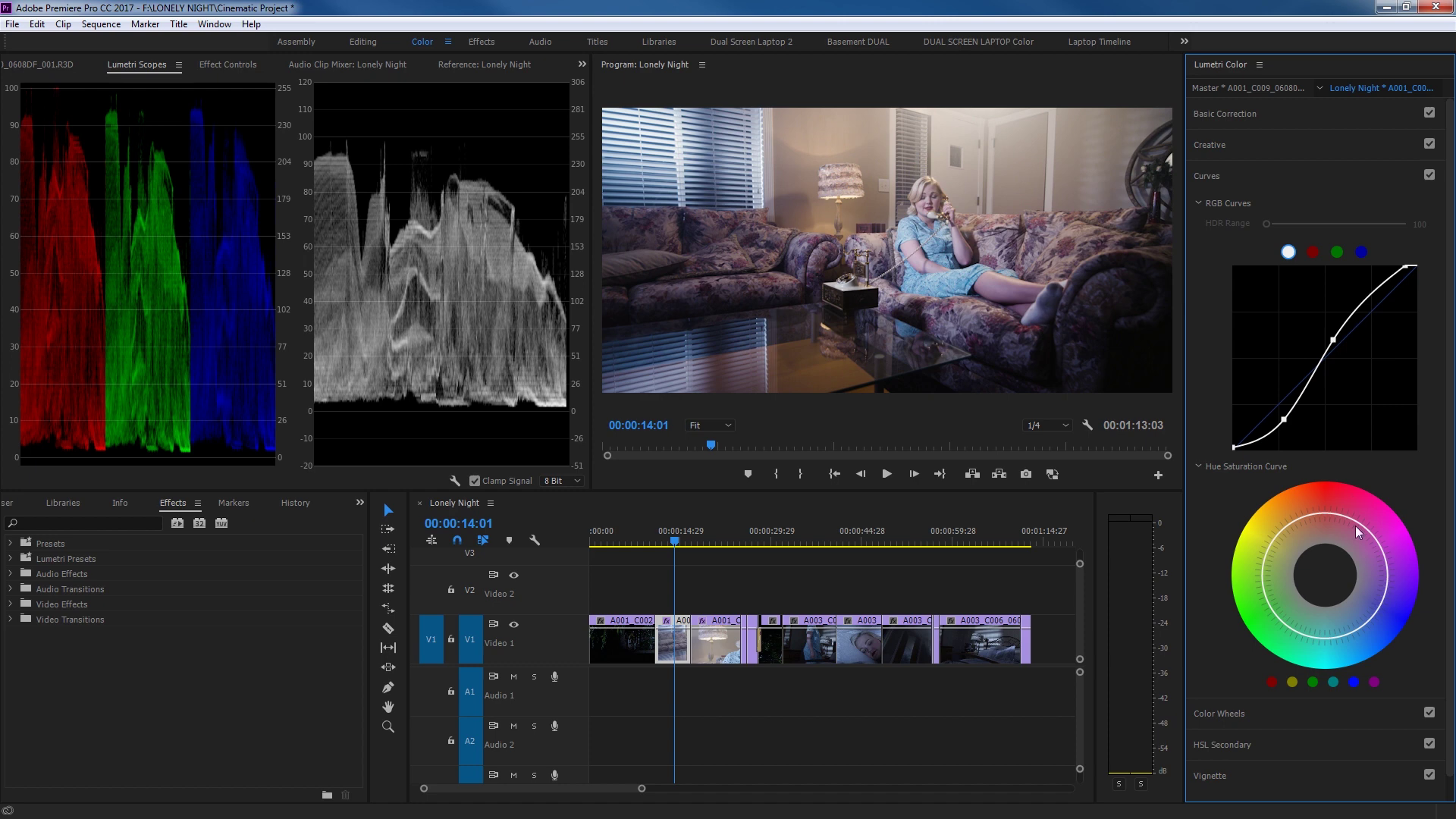
Step: Use the Color Wheels to tint the highlights slightly toward blue and the shadows slightly toward orange, keeping the midtones almost neutral
{"action": "left_click", "coordinate": [1280, 716]}
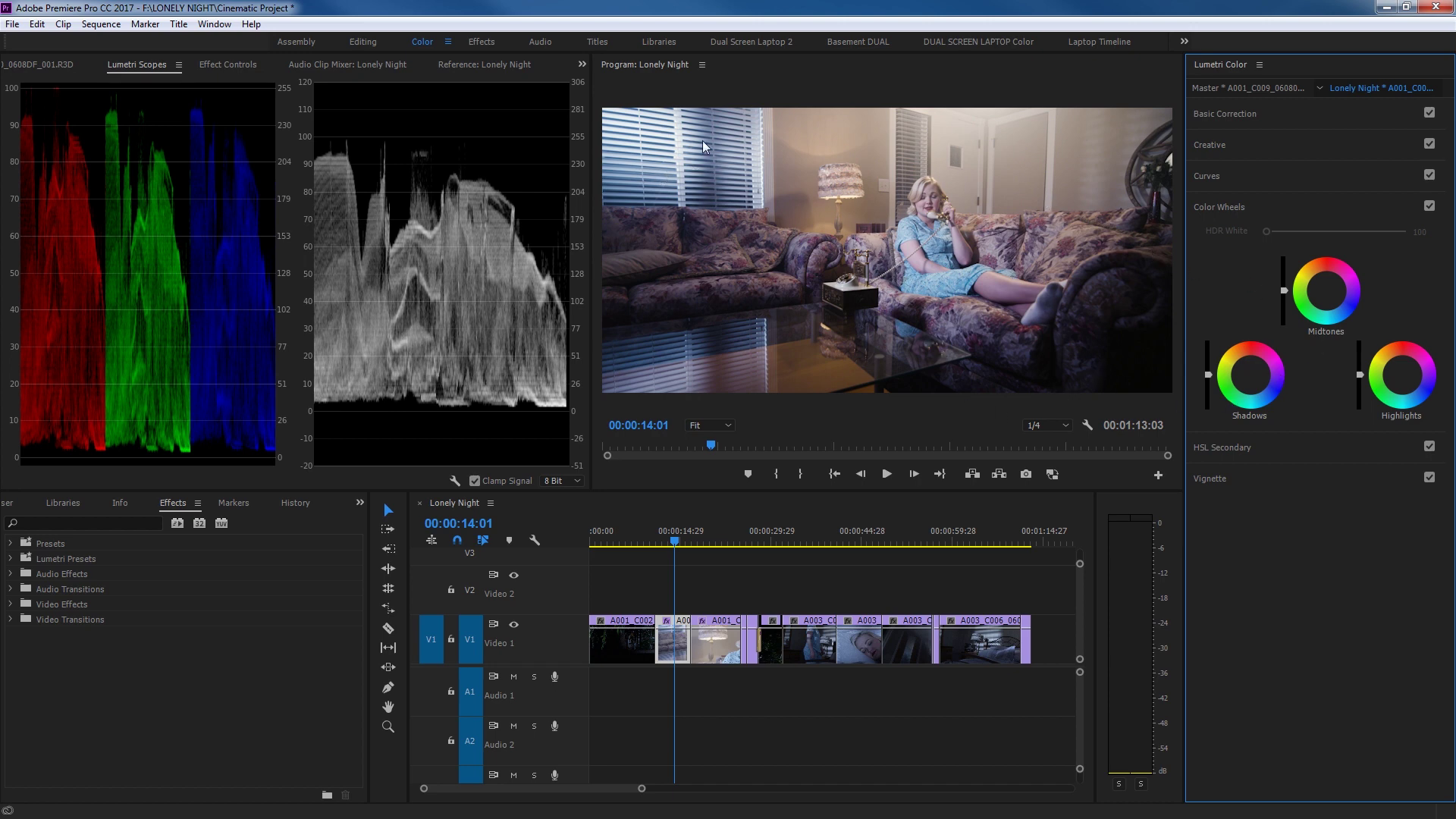
{"action": "left_click", "coordinate": [1402, 379]}
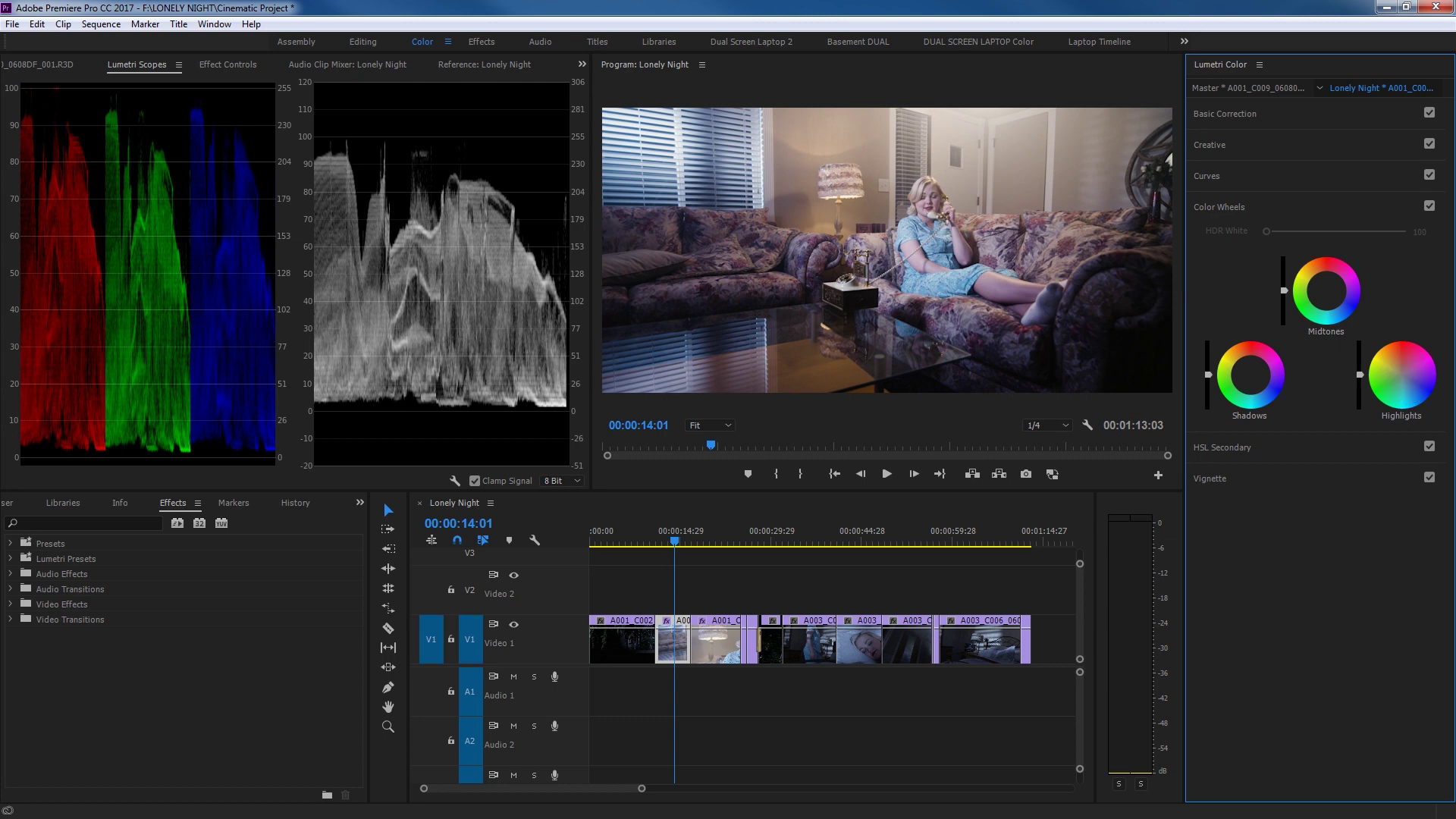
{"action": "left_click_drag", "start_coordinate": [1401, 375], "coordinate": [1398, 359]}
{"action": "left_click_drag", "start_coordinate": [1326, 290], "coordinate": [1326, 290]}
{"action": "left_click_drag", "start_coordinate": [1251, 376], "coordinate": [1248, 372]}
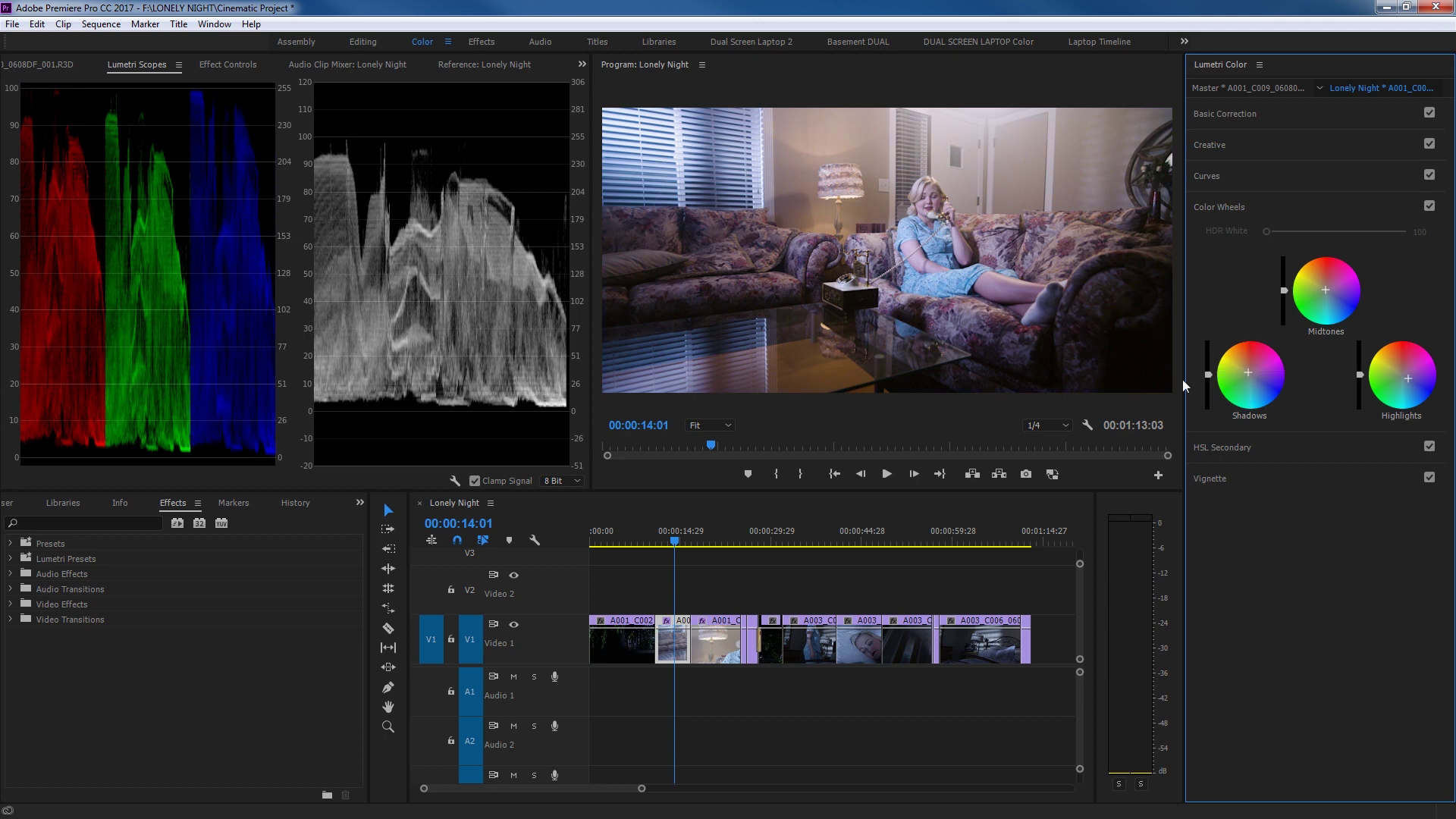
{"action": "left_click_drag", "start_coordinate": [1408, 378], "coordinate": [1407, 376]}
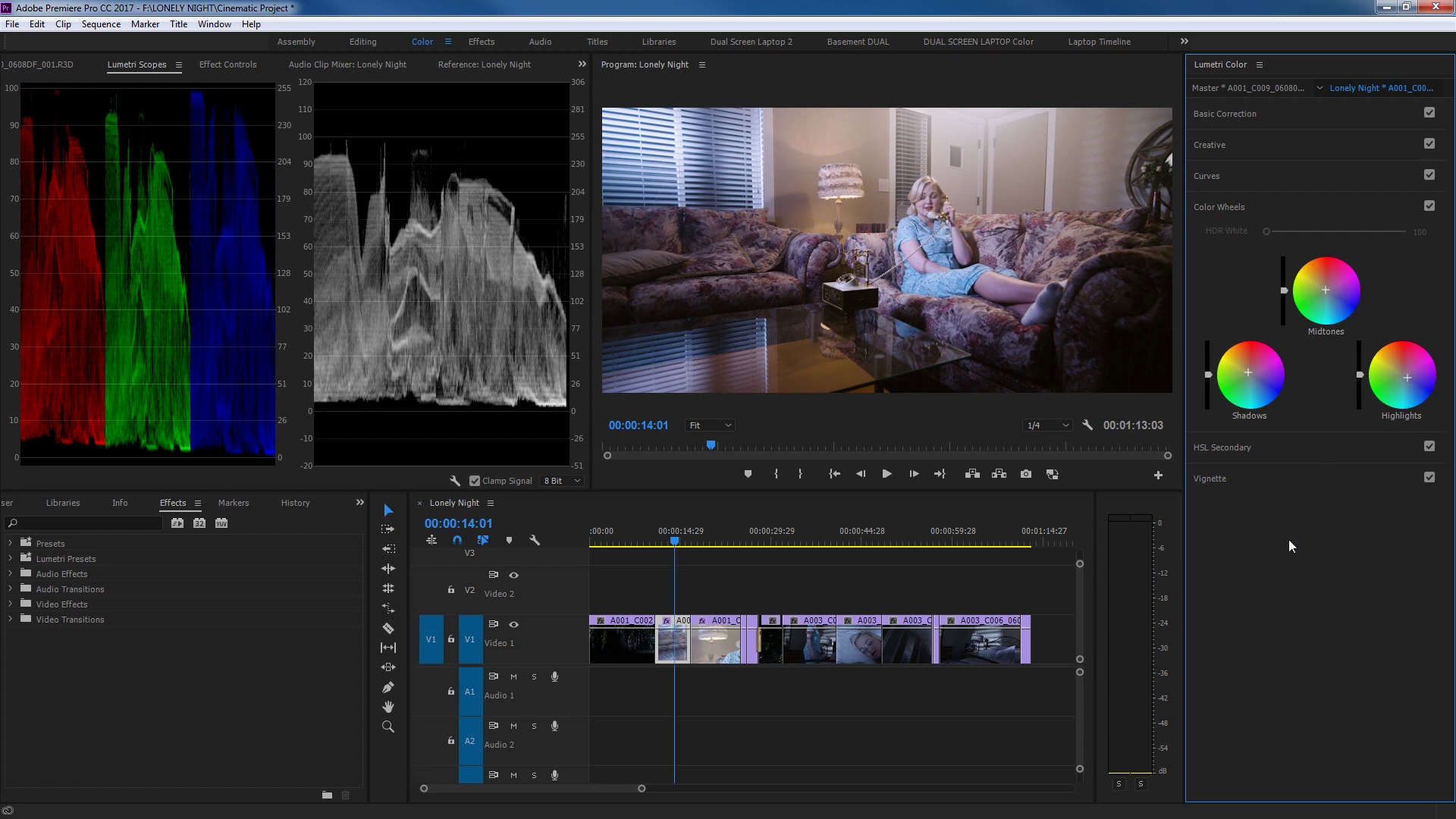
Step: Start an HSL Secondary key from the red preset and add a skin-tone sample from the woman's leg
{"action": "left_click", "coordinate": [1248, 447]}
{"action": "scroll", "coordinate": [1265, 506], "scroll_direction": "down", "scroll_amount": 2}
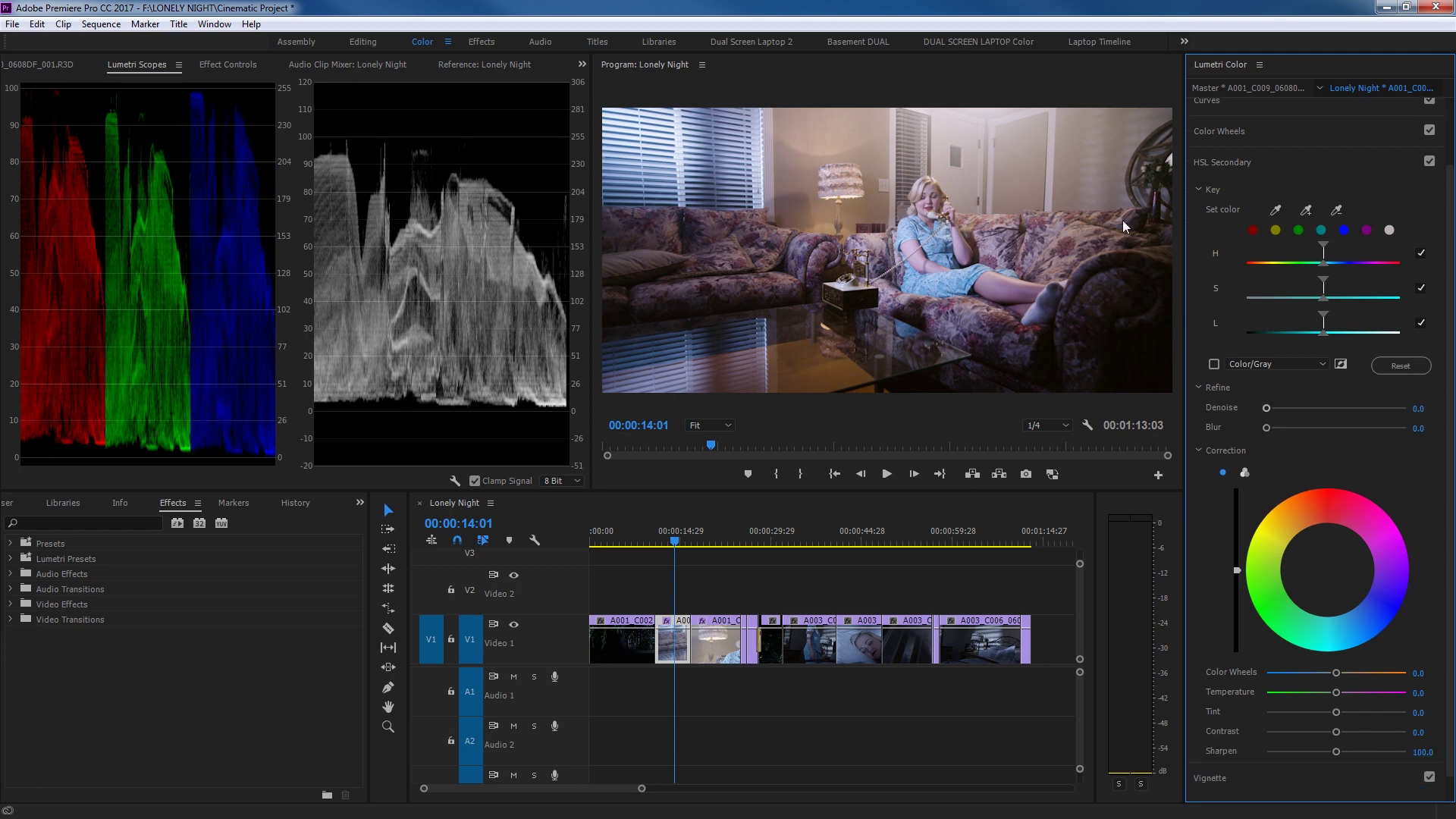
{"action": "left_click", "coordinate": [1252, 229]}
{"action": "left_click", "coordinate": [1307, 210]}
{"action": "left_click", "coordinate": [998, 285]}
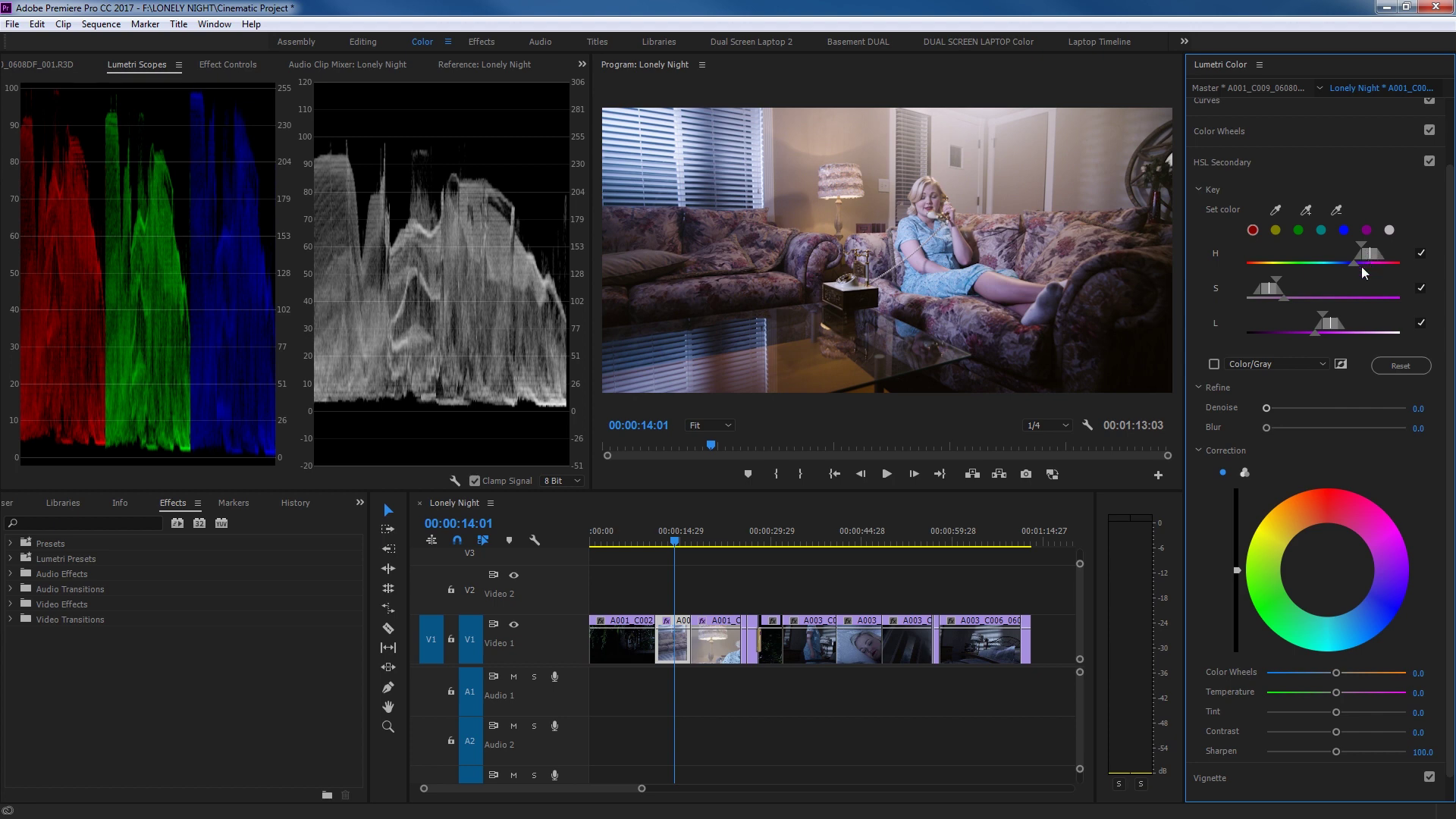
Step: Preview the key as a Color/Gray mask, widen its hue, saturation and luminance ranges to cover the skin, and hide the mask
{"action": "left_click", "coordinate": [1214, 364]}
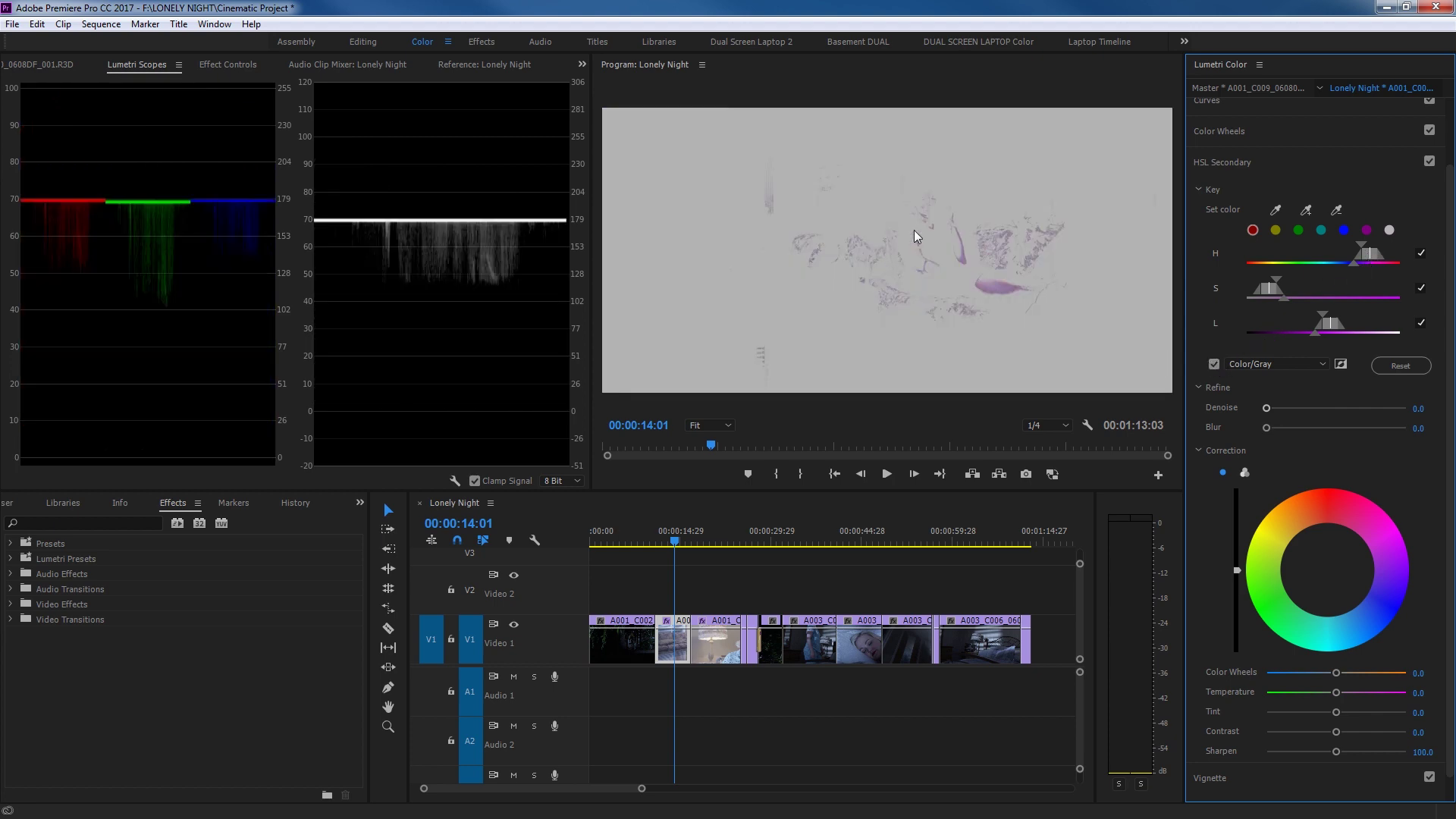
{"action": "left_click_drag", "start_coordinate": [1359, 244], "coordinate": [1351, 248]}
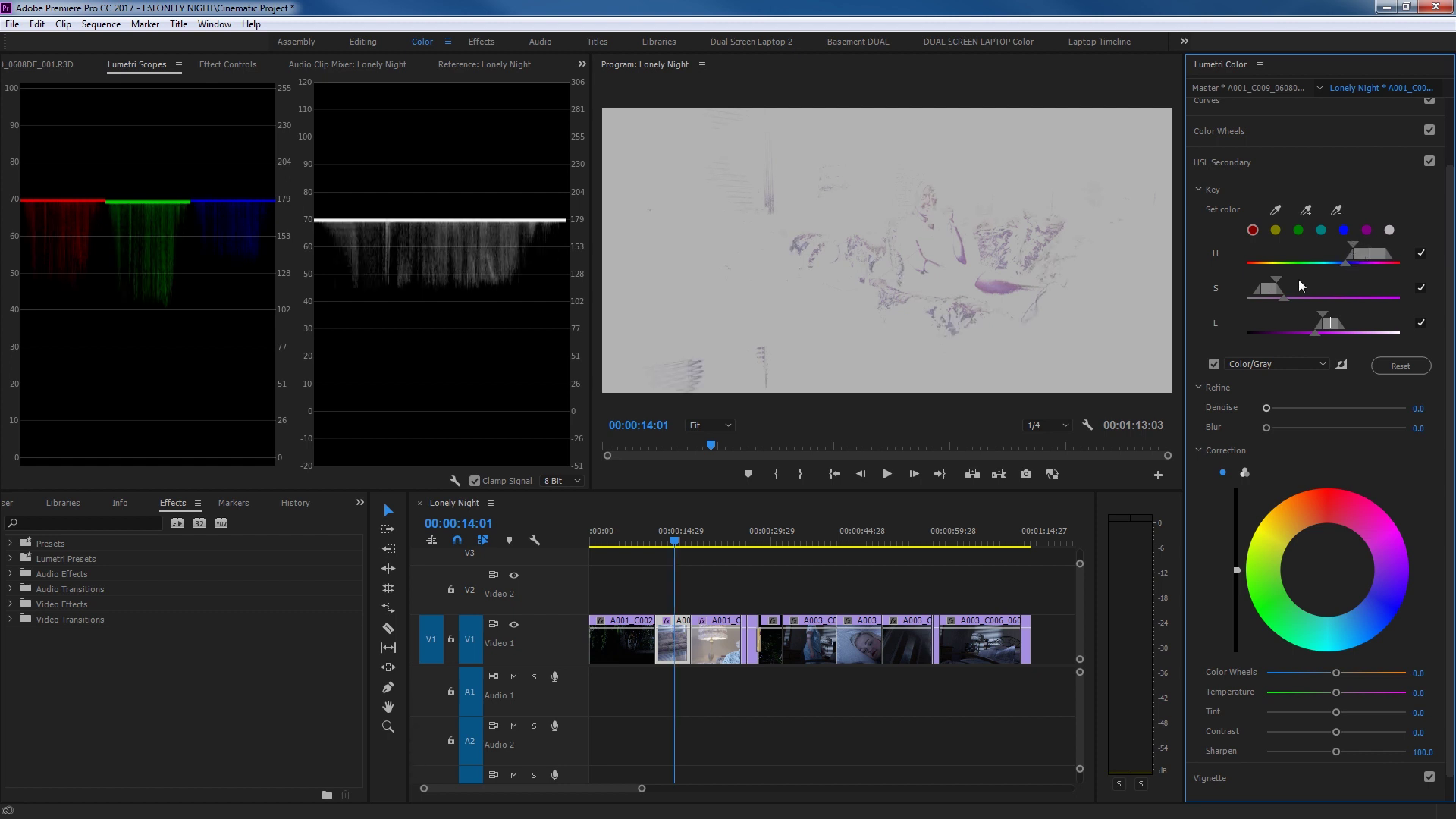
{"action": "left_click_drag", "start_coordinate": [1277, 279], "coordinate": [1288, 289]}
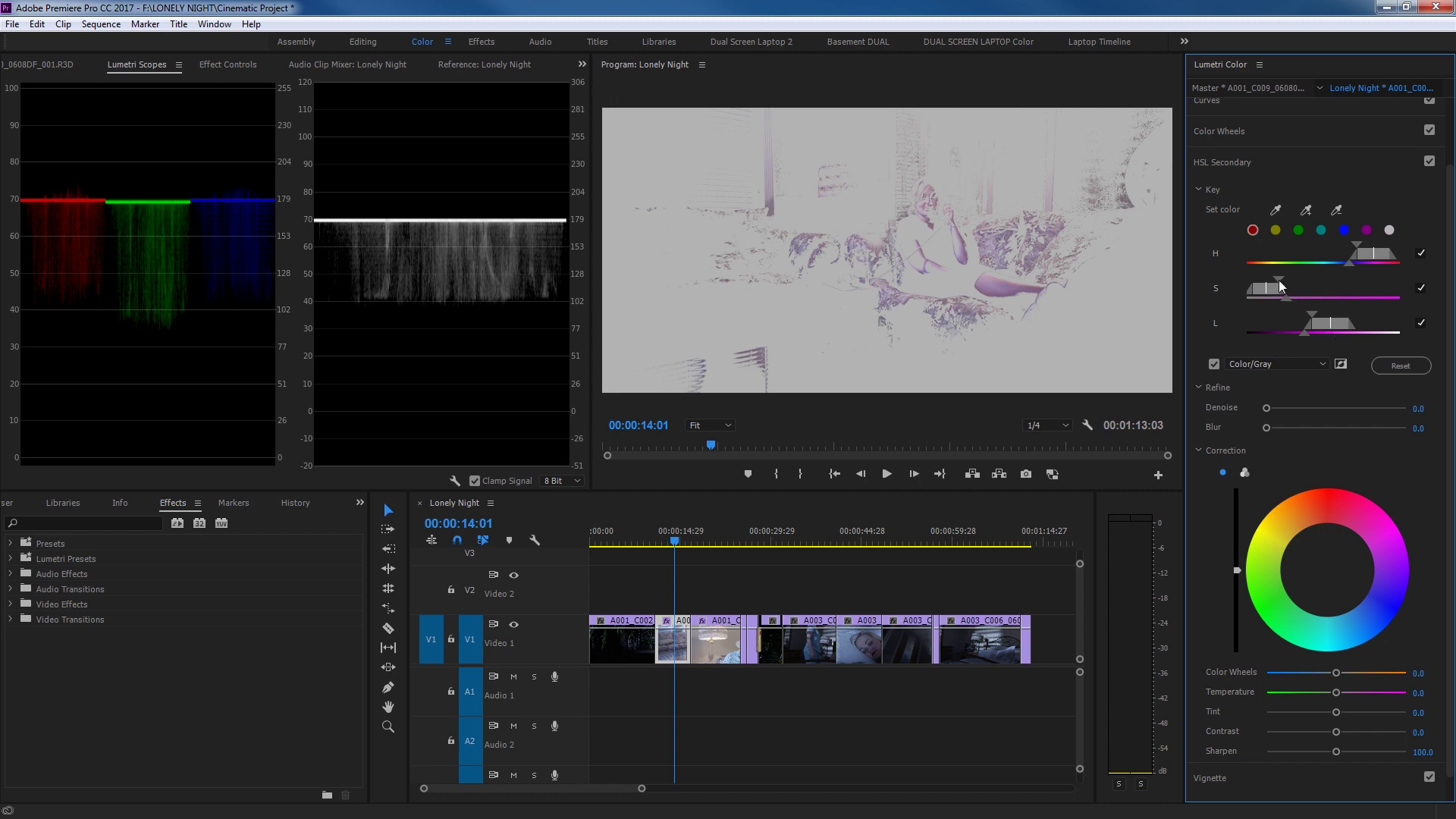
{"action": "key", "text": "ctrl+z"}
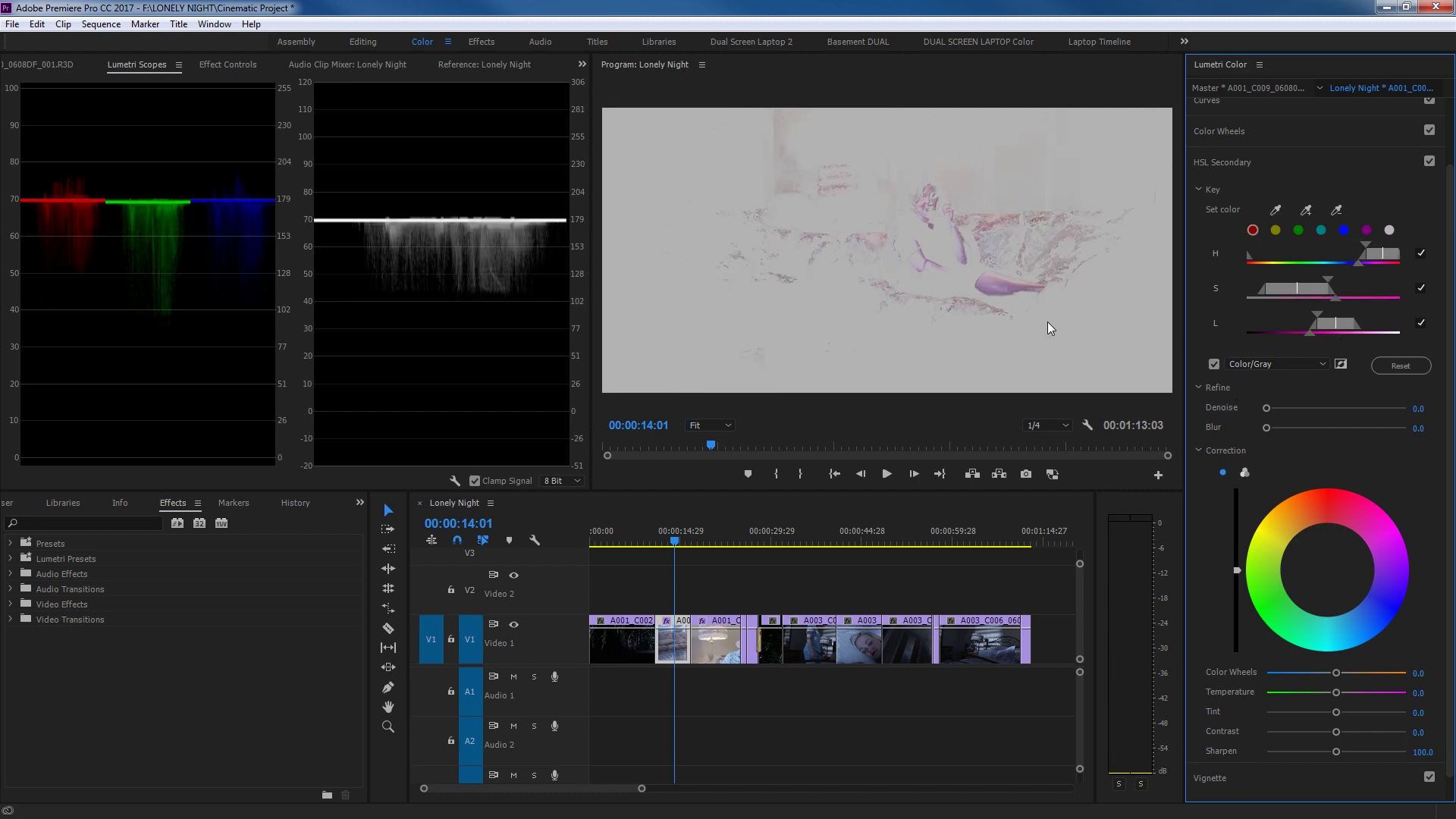
{"action": "left_click_drag", "start_coordinate": [1298, 334], "coordinate": [1242, 317]}
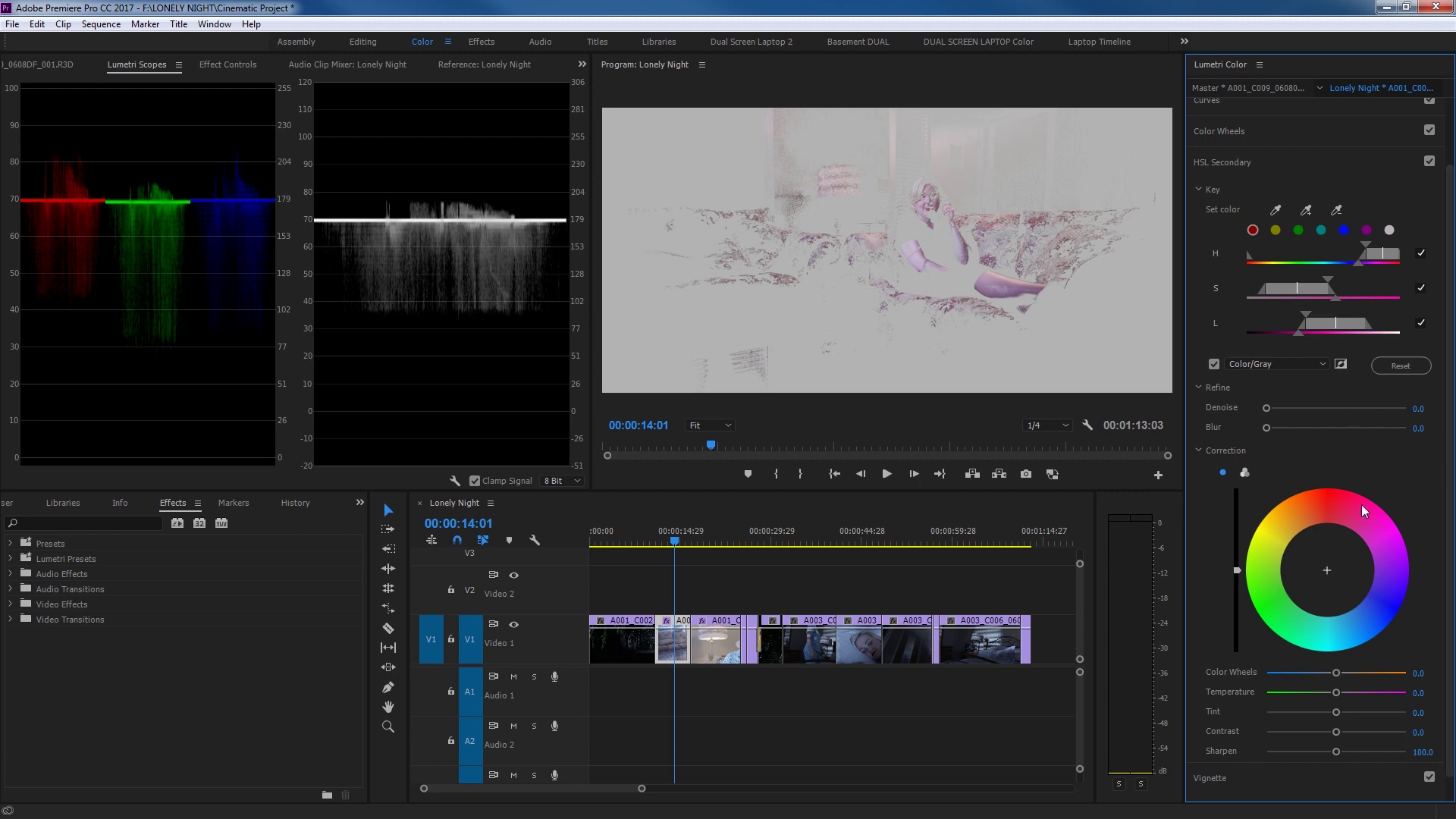
{"action": "left_click", "coordinate": [1213, 365]}
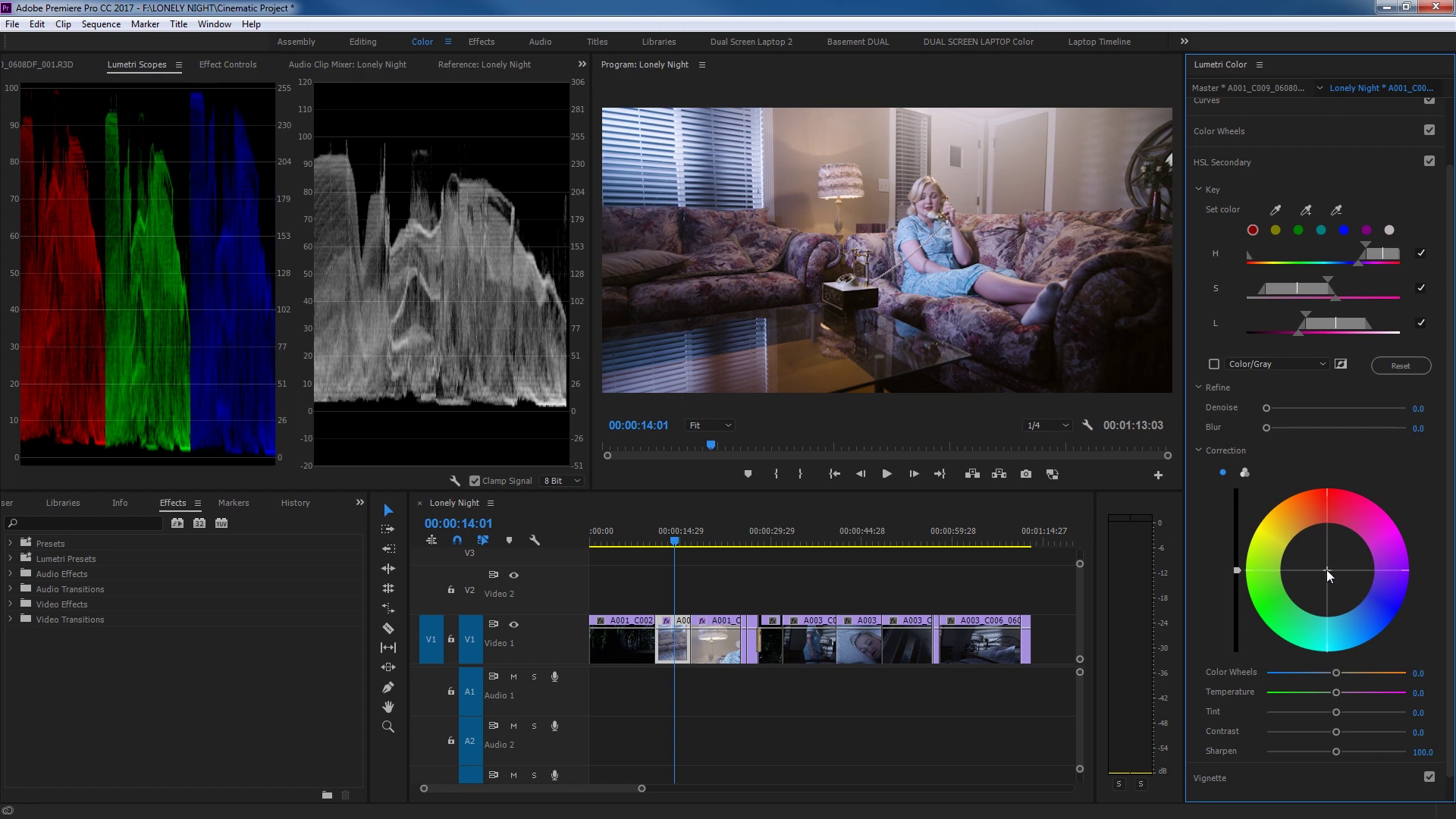
Step: Push the keyed skin's correction wheel strongly toward orange-red and soften the key with Denoise 35.9 and Blur 12.6
{"action": "left_click_drag", "start_coordinate": [1326, 571], "coordinate": [1307, 493]}
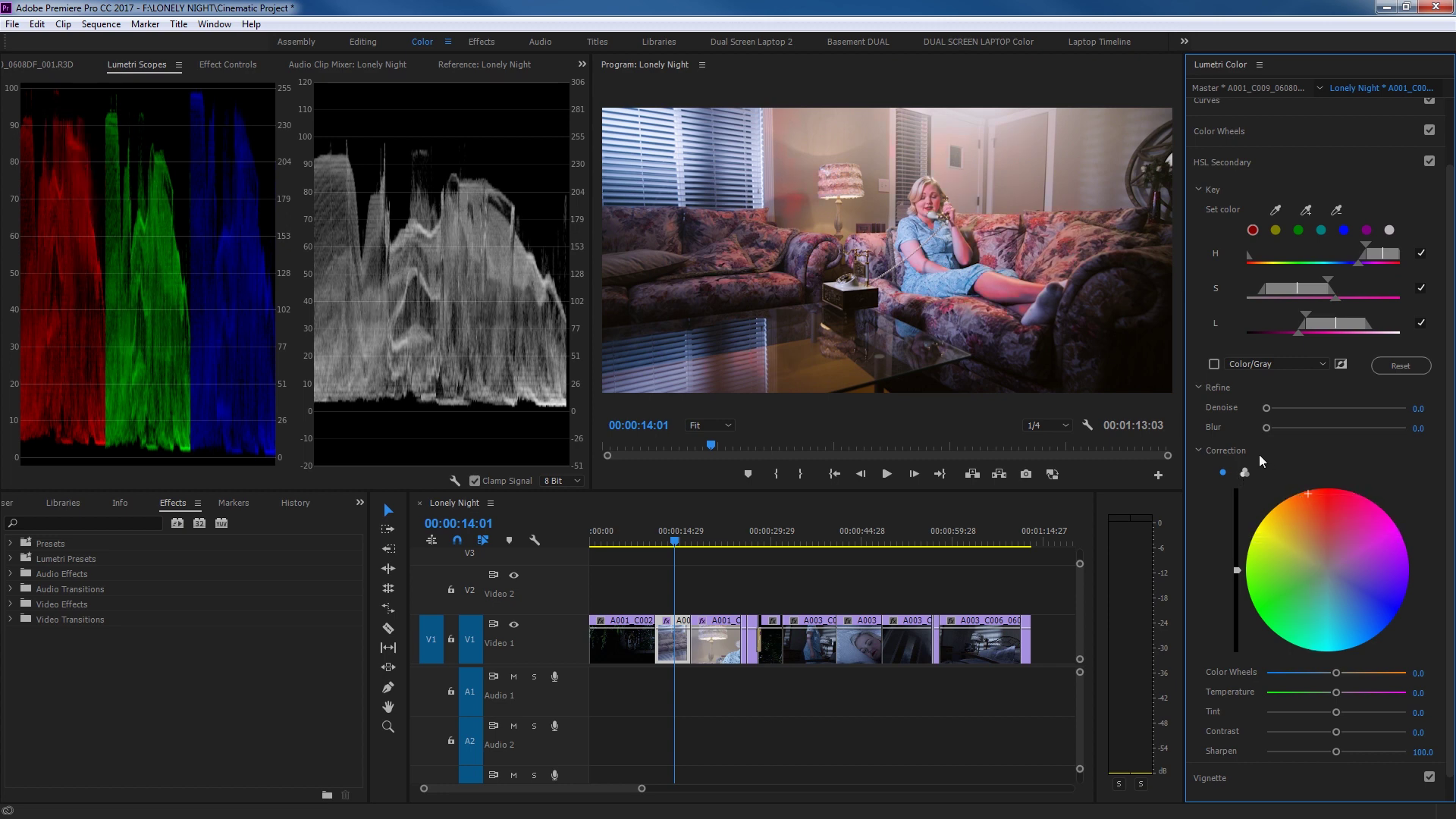
{"action": "left_click_drag", "start_coordinate": [1265, 408], "coordinate": [1324, 429]}
{"action": "left_click", "coordinate": [1213, 364]}
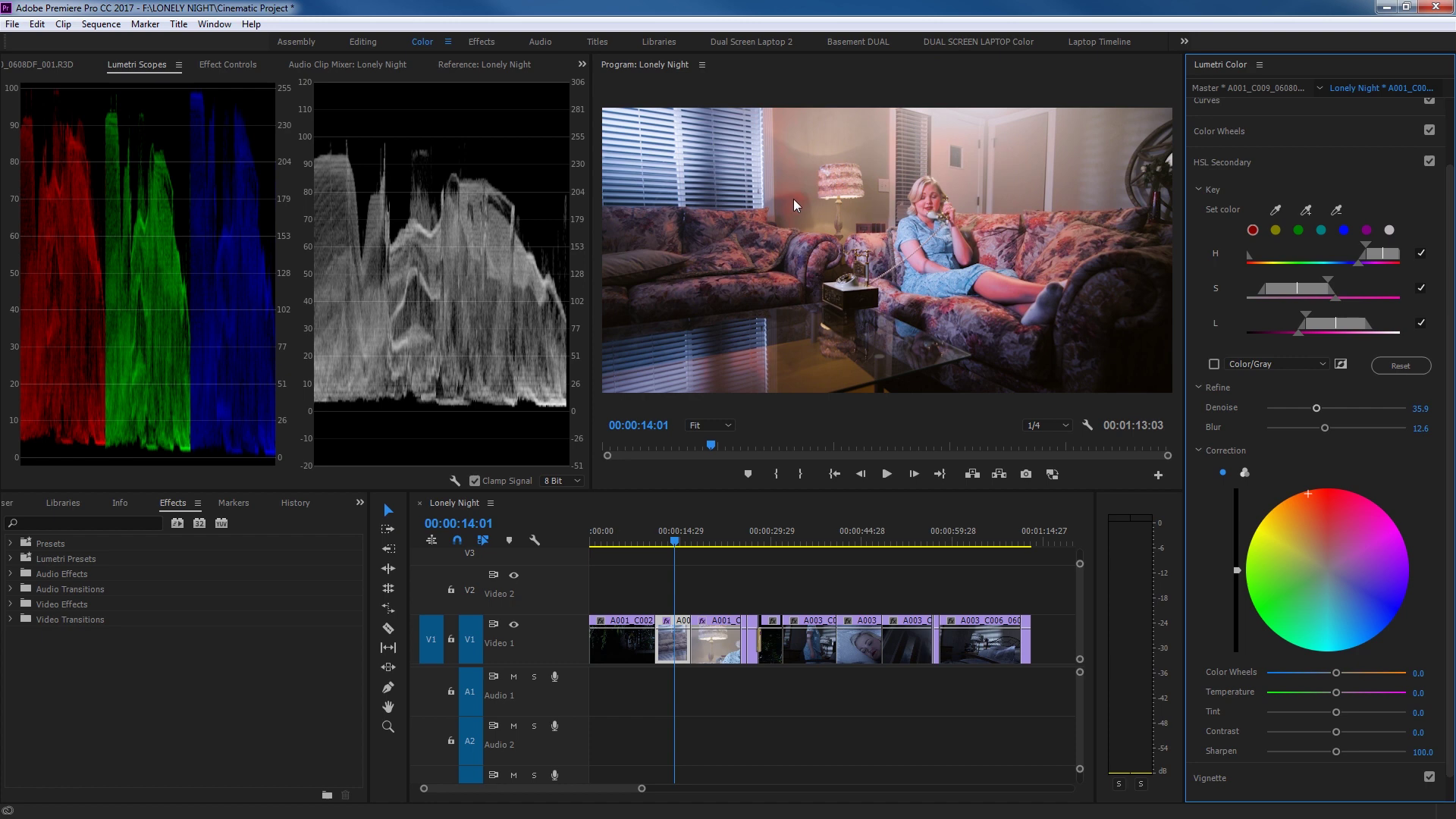
Step: Reset the HSL correction wheel to neutral and warm the keyed skin by setting the blue-to-orange correction slider to 23.9
{"action": "double_click", "coordinate": [1316, 561]}
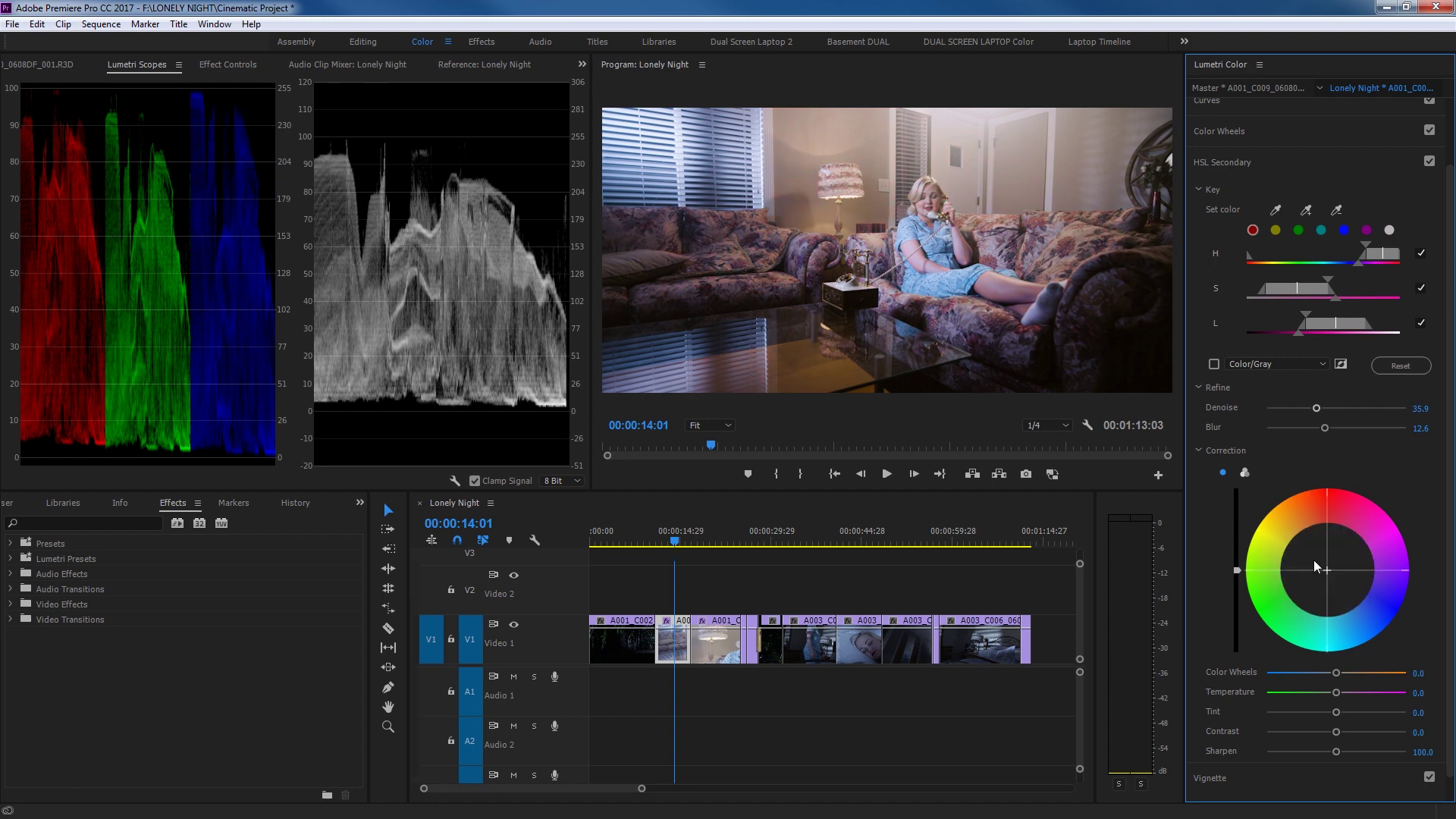
{"action": "left_click_drag", "start_coordinate": [1327, 568], "coordinate": [1321, 556]}
{"action": "double_click", "coordinate": [1331, 554]}
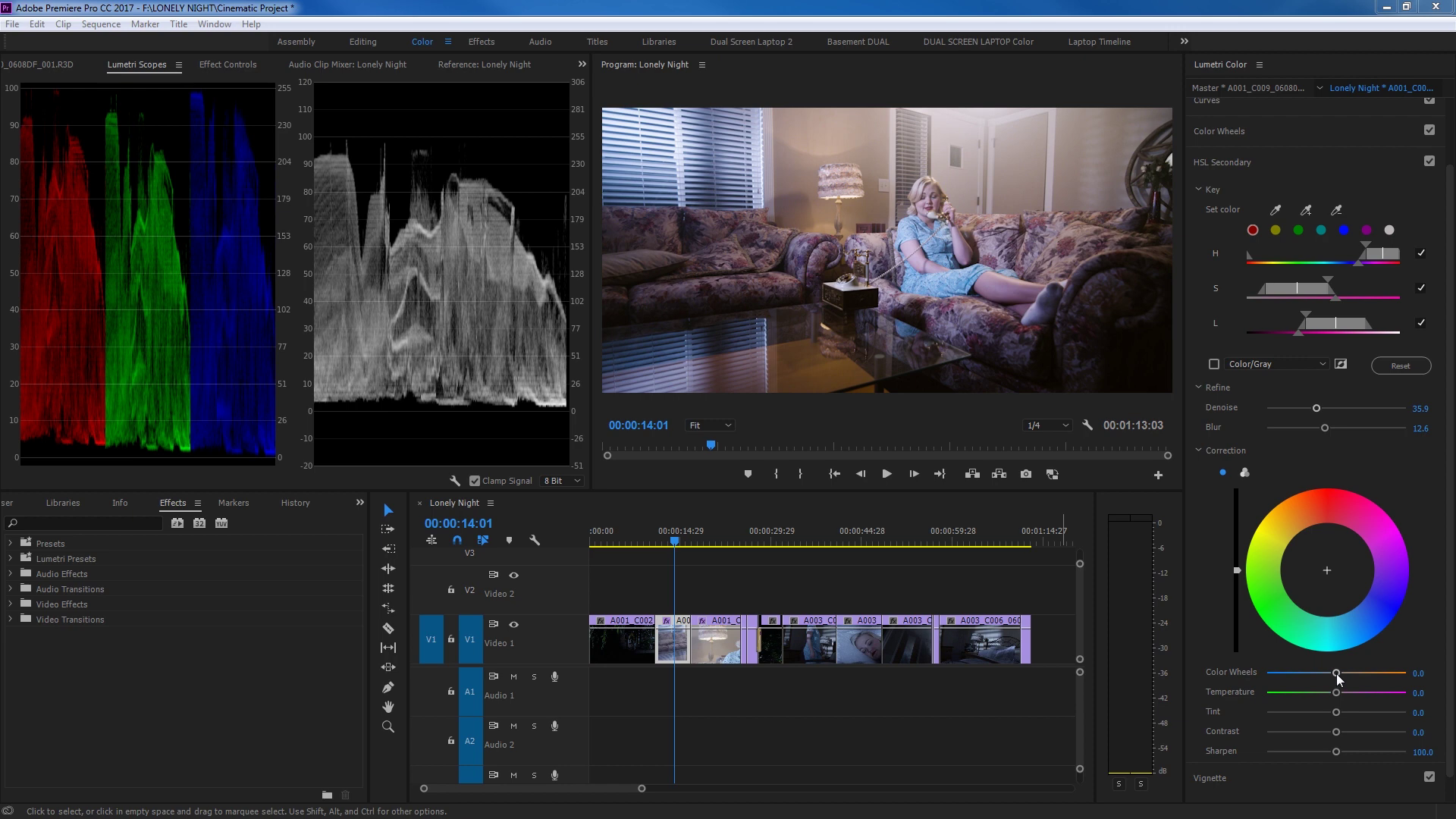
{"action": "left_click_drag", "start_coordinate": [1336, 672], "coordinate": [1344, 675]}
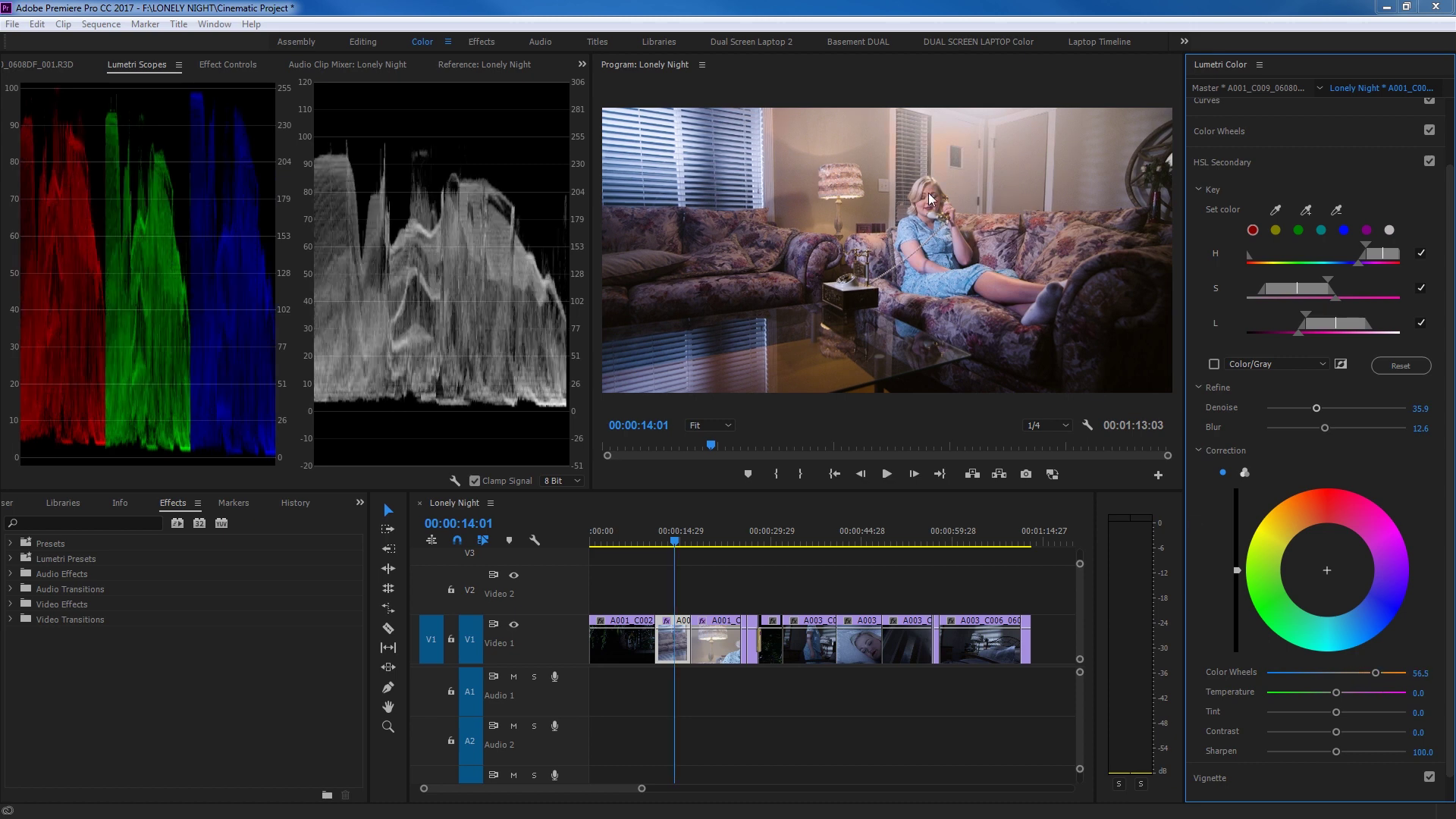
{"action": "left_click_drag", "start_coordinate": [1376, 673], "coordinate": [1345, 675]}
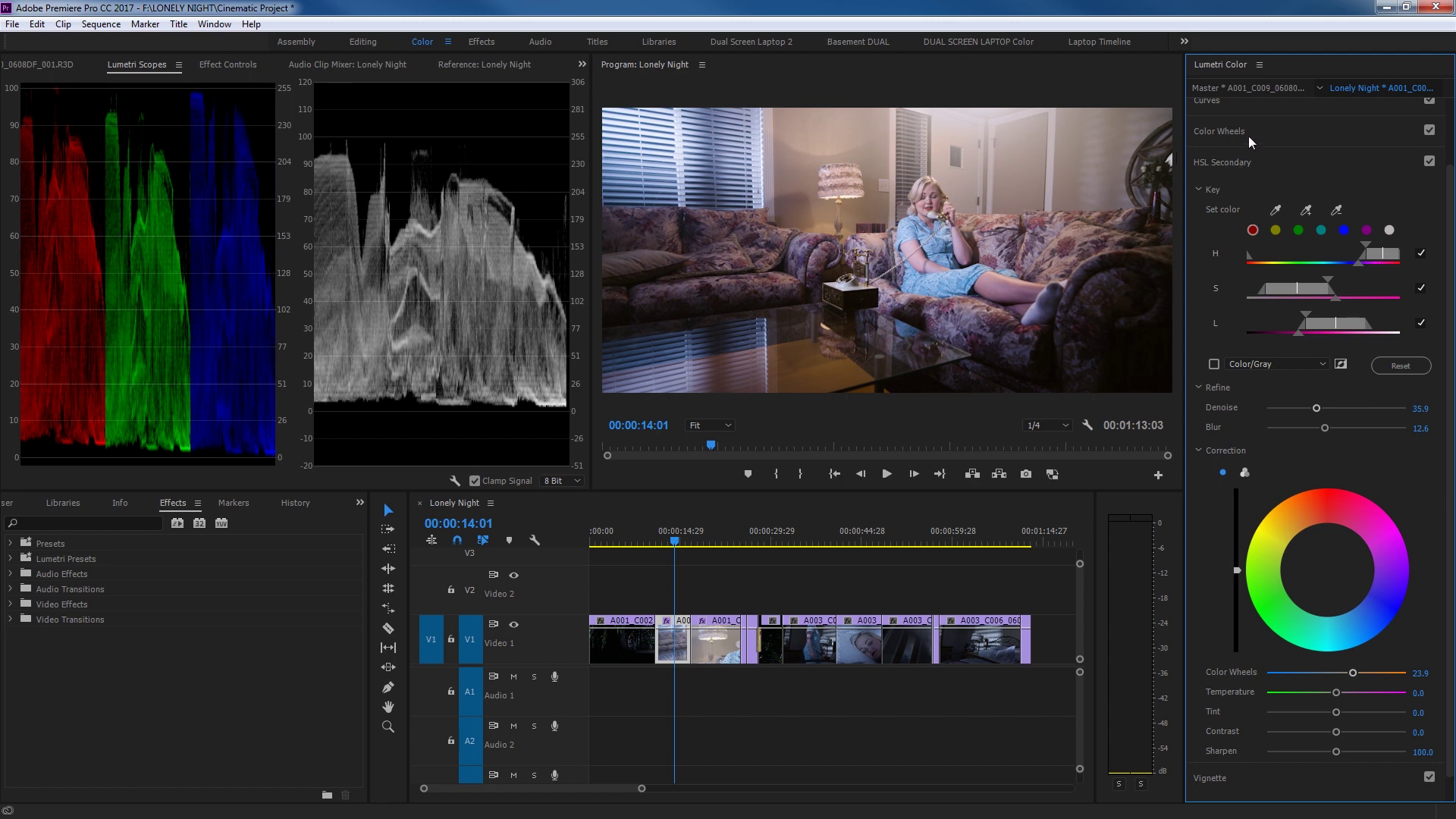
Step: Set the Creative section's Sharpen to 100, checking the couch shot in the maximized program monitor before and after
{"action": "scroll", "coordinate": [1248, 136], "scroll_direction": "up", "scroll_amount": 2}
{"action": "left_click", "coordinate": [1273, 144]}
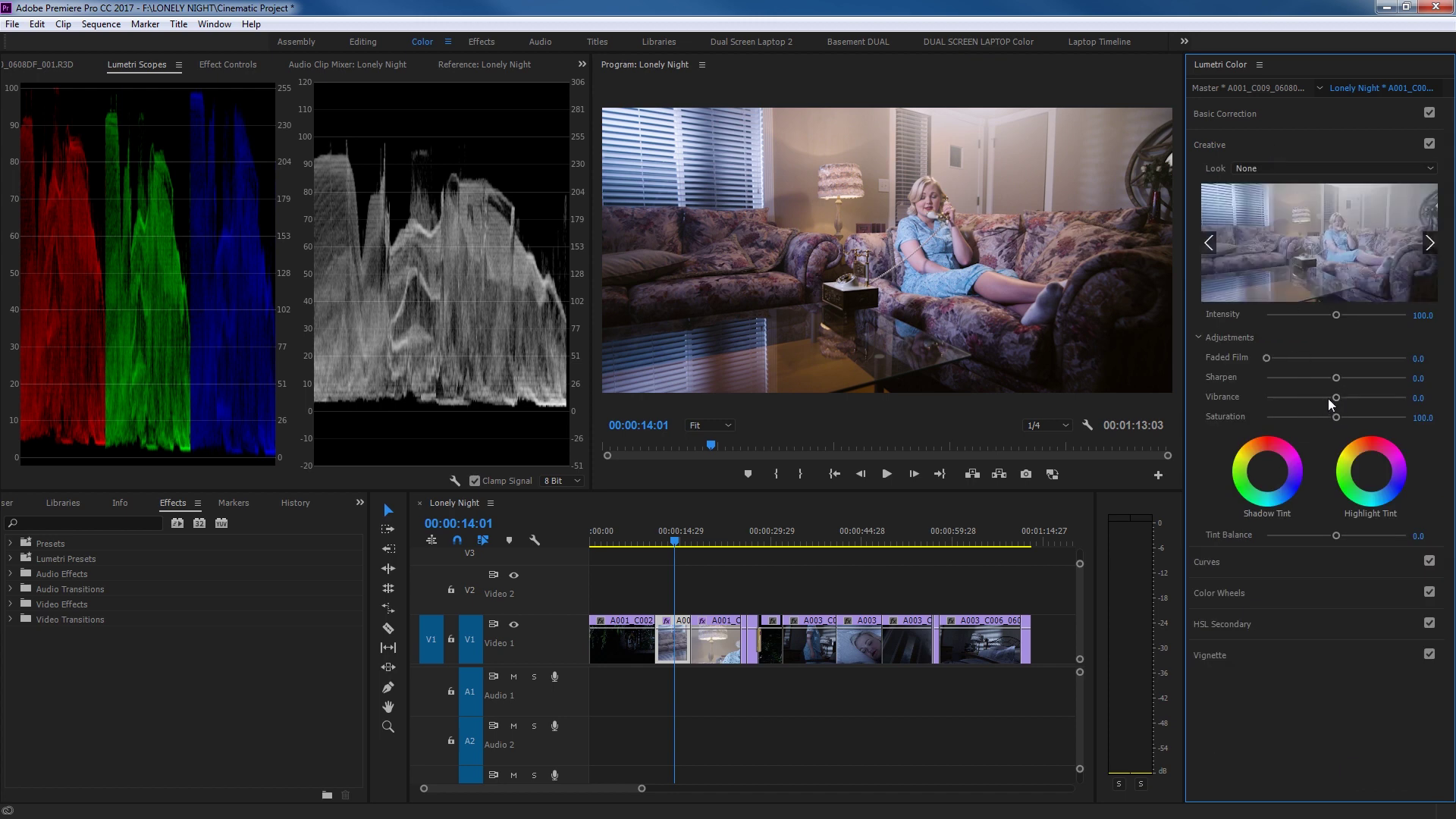
{"action": "key", "text": "grave"}
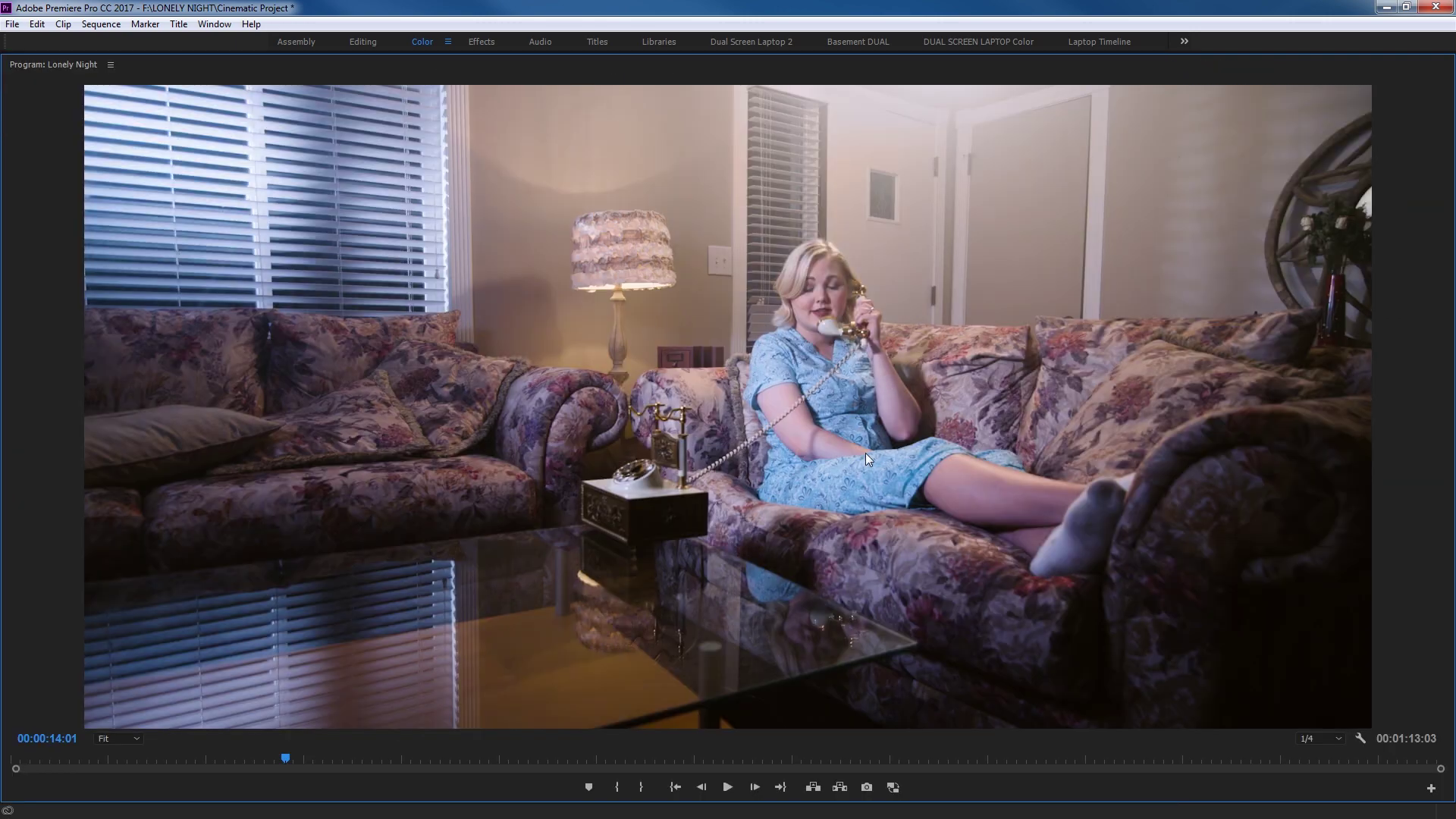
{"action": "key", "text": "grave"}
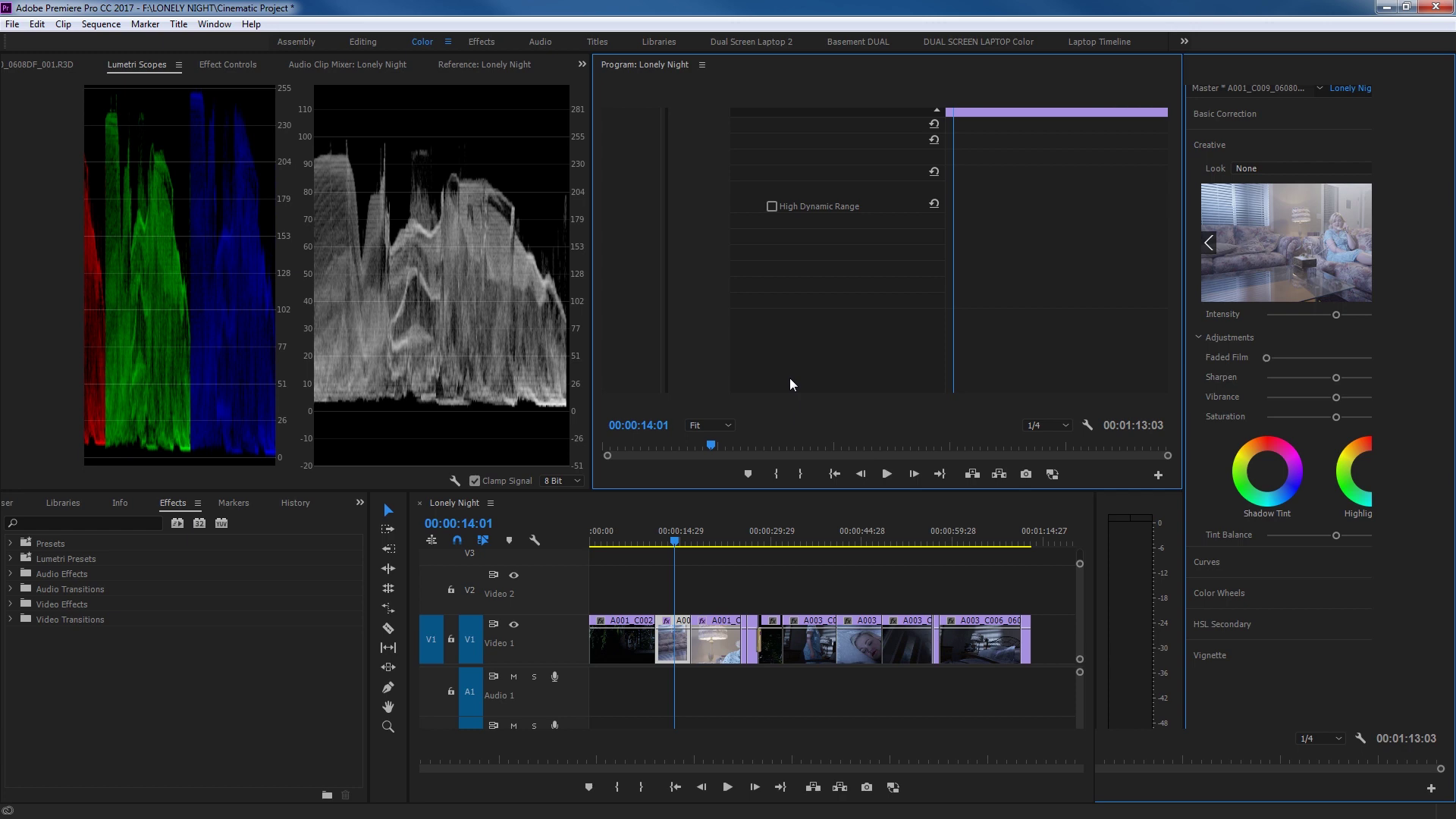
{"action": "left_click_drag", "start_coordinate": [1339, 380], "coordinate": [1411, 385]}
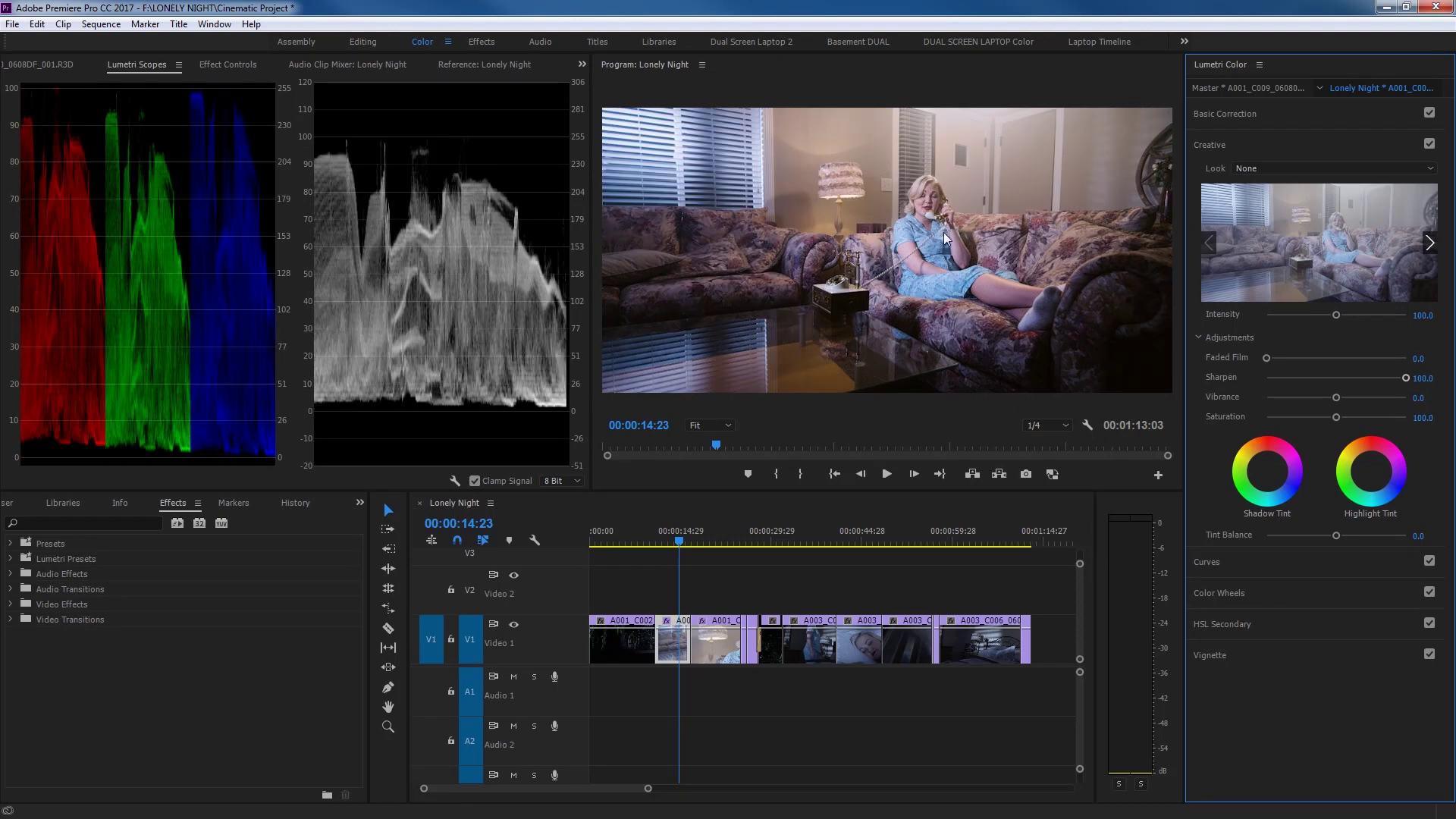
{"action": "key", "text": "grave"}
{"action": "key", "text": "grave"}
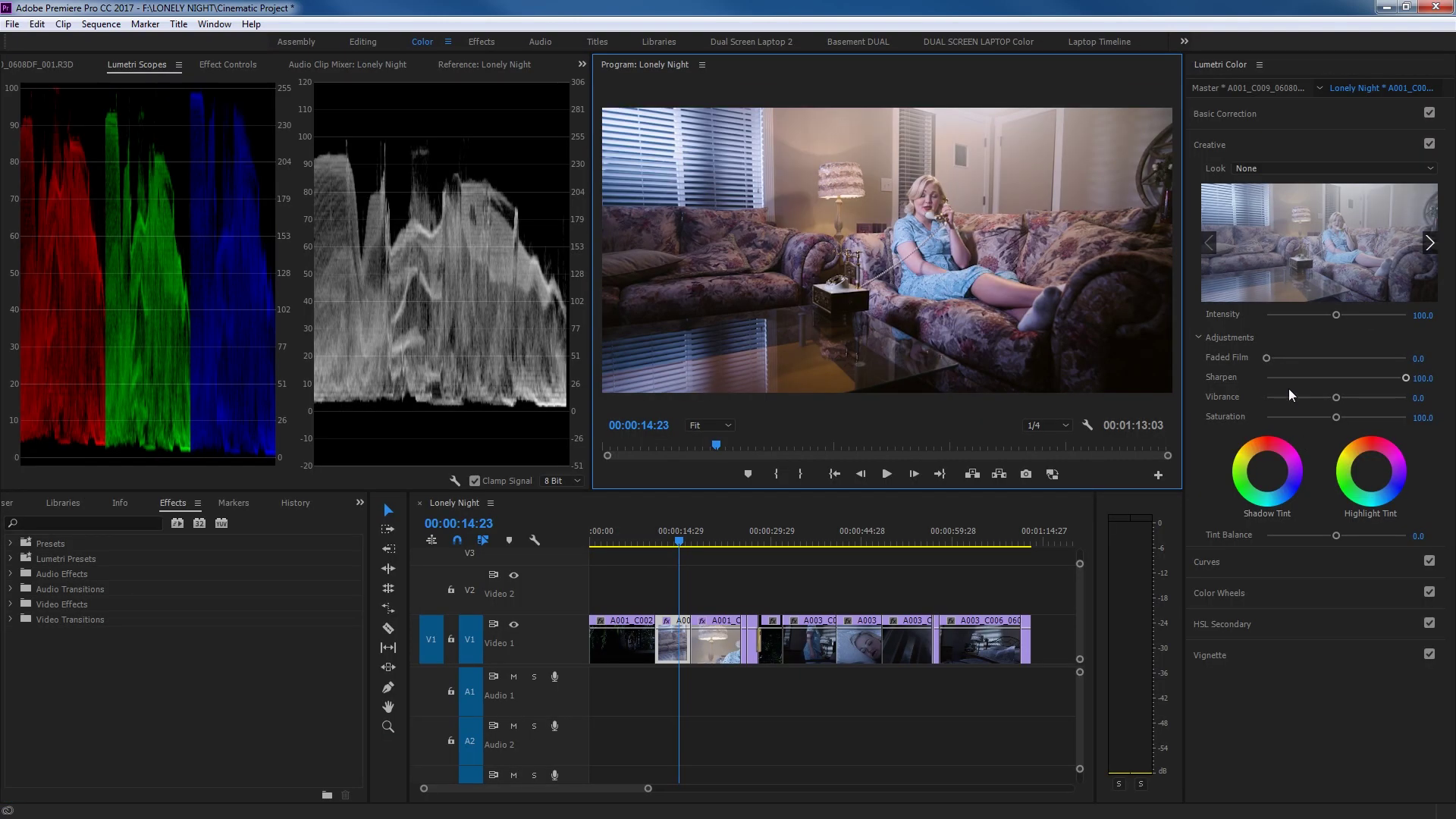
Step: Compare the couch shot with Sharpen reset and restored, inspecting it in the maximized program monitor
{"action": "double_click", "coordinate": [1341, 374]}
{"action": "key", "text": "ctrl+z"}
{"action": "key", "text": "grave"}
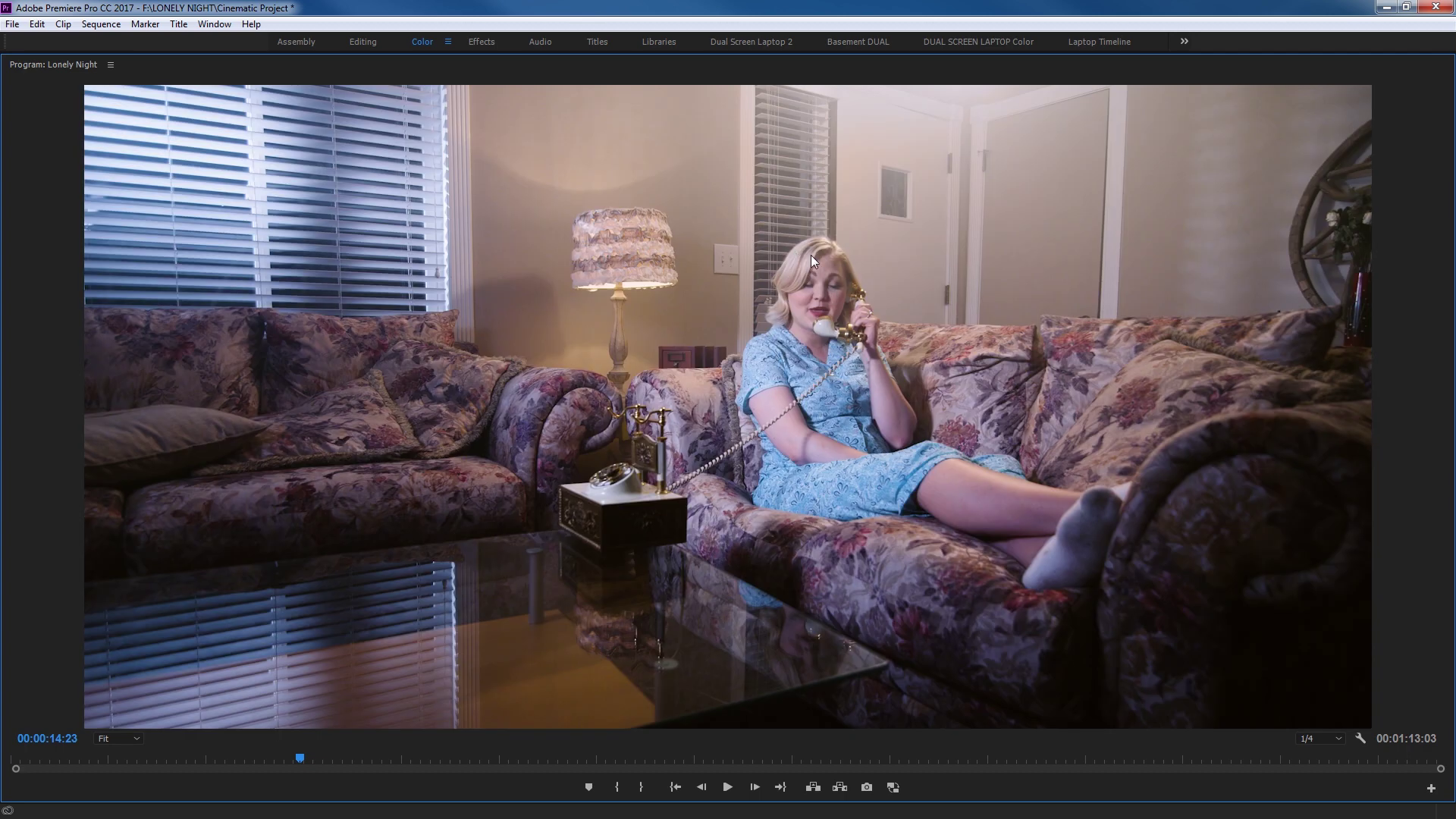
{"action": "key", "text": "grave"}
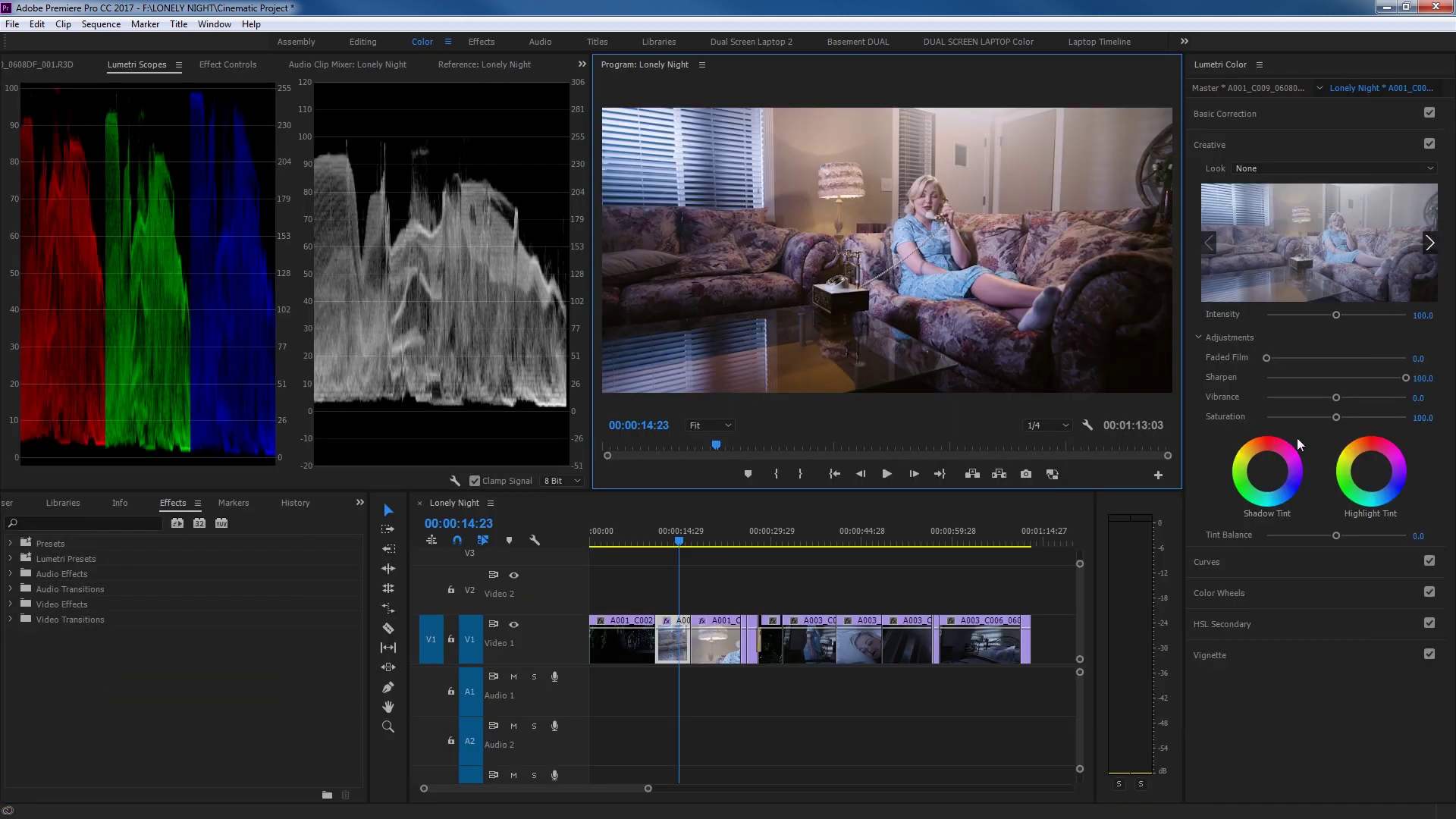
Step: Set the Creative adjustments to Sharpen 47.8, Vibrance 52.2 and Saturation 112
{"action": "left_click_drag", "start_coordinate": [1398, 376], "coordinate": [1376, 378]}
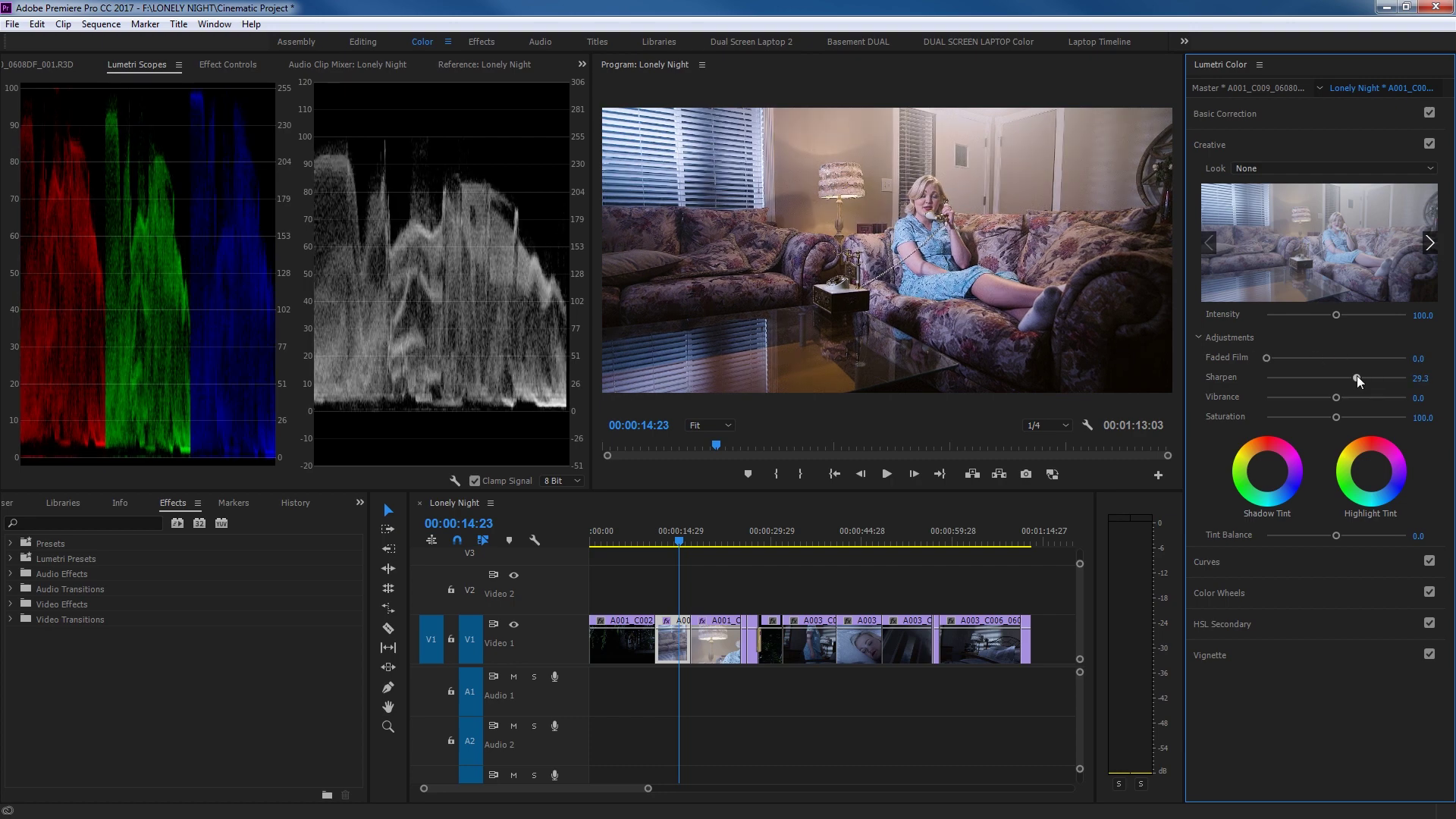
{"action": "left_click", "coordinate": [1356, 377]}
{"action": "left_click_drag", "start_coordinate": [1364, 378], "coordinate": [1366, 379]}
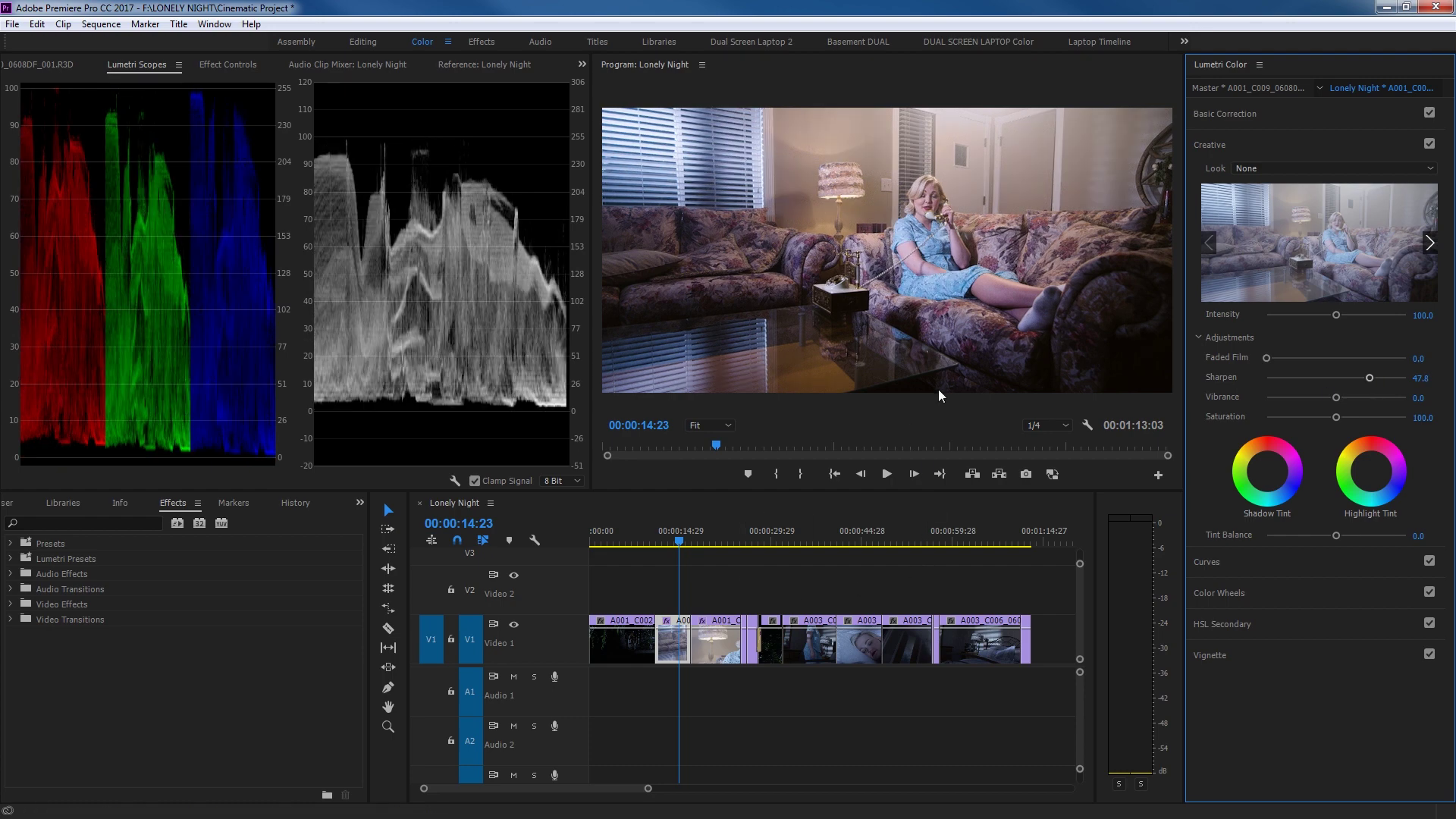
{"action": "left_click_drag", "start_coordinate": [1335, 397], "coordinate": [1373, 398]}
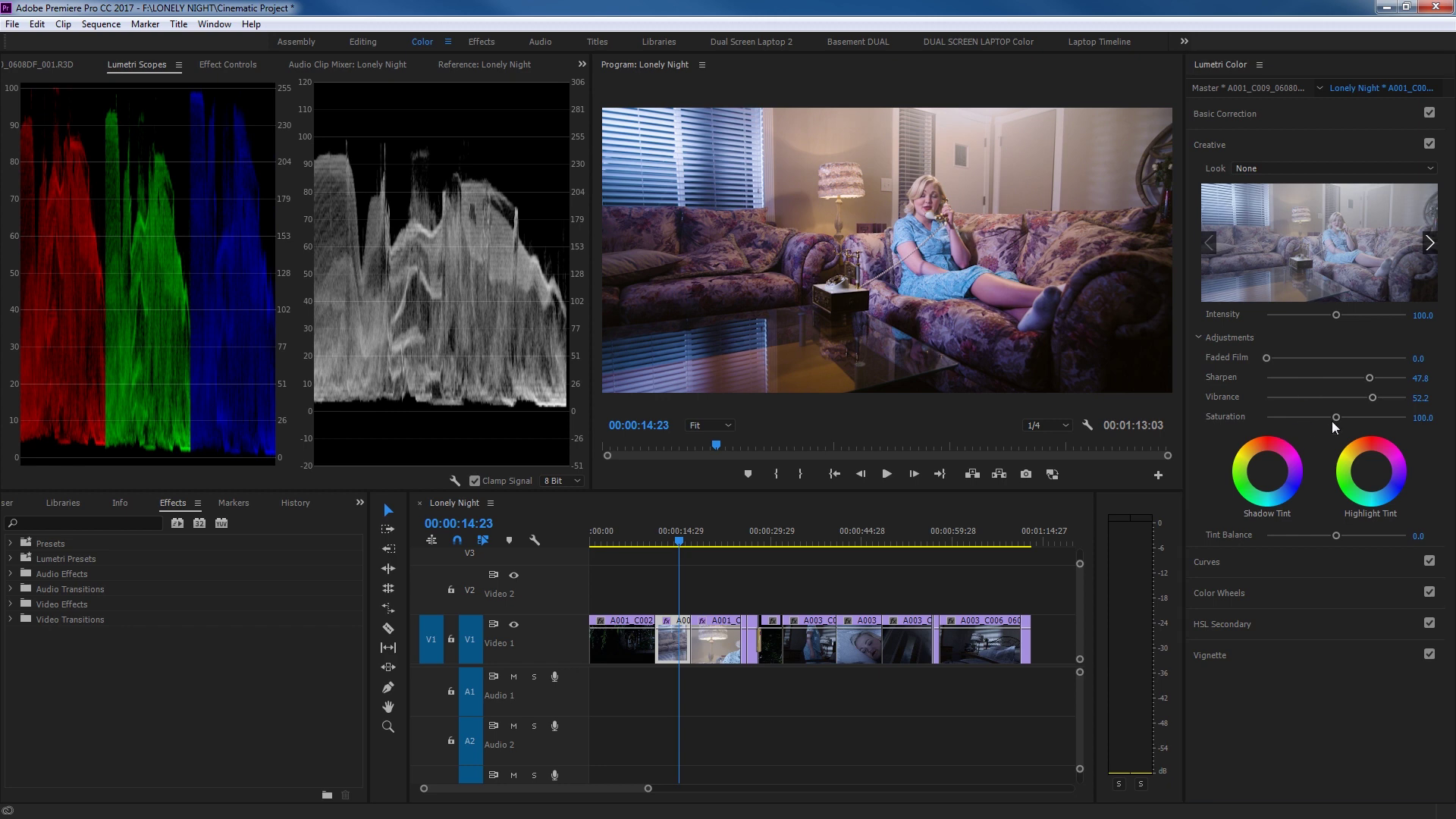
{"action": "mouse_move", "coordinate": [1336, 424]}
{"action": "left_mouse_down"}
{"action": "mouse_move", "coordinate": [1363, 430]}
{"action": "mouse_move", "coordinate": [1350, 431]}
{"action": "left_mouse_up"}
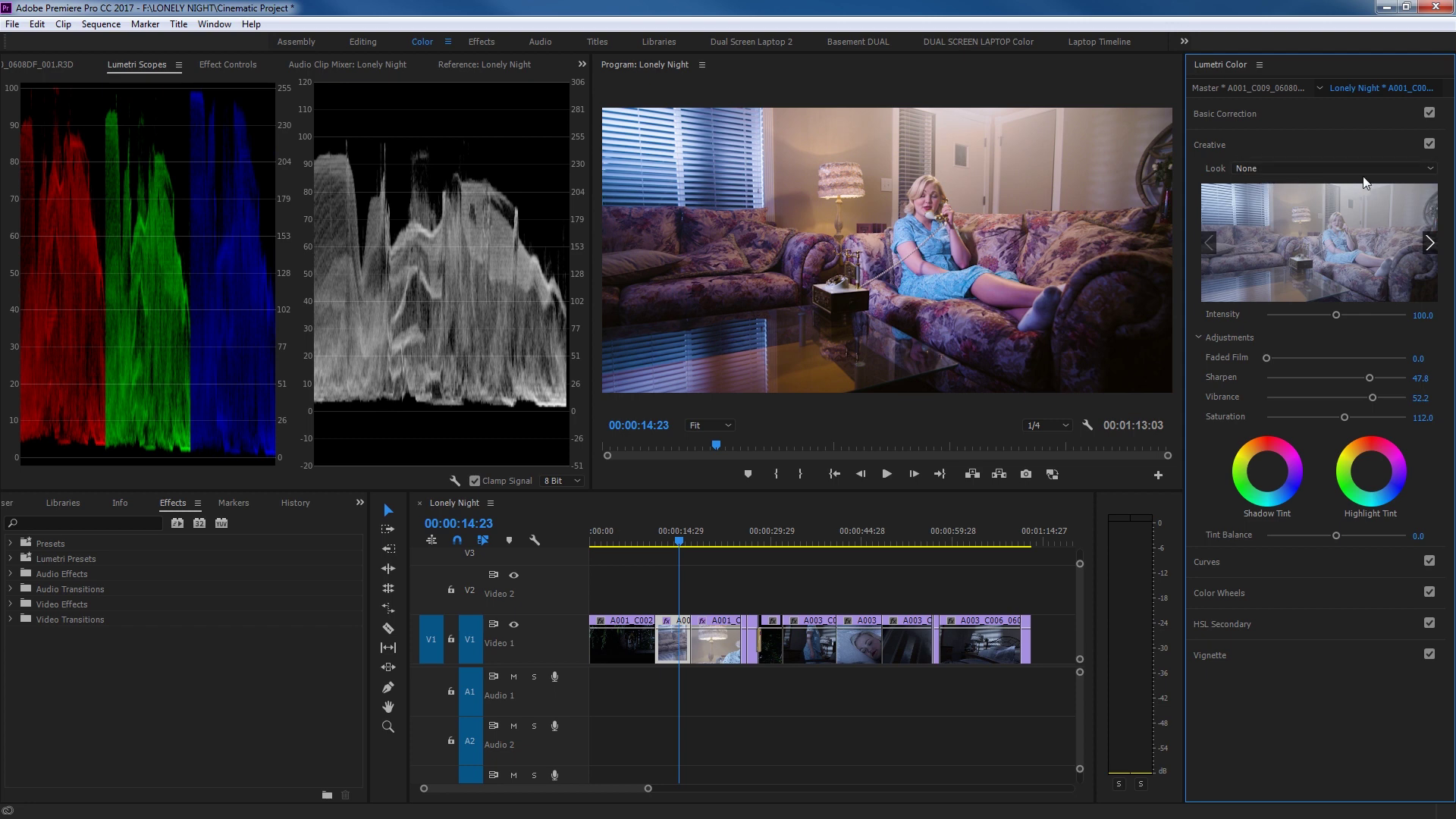
Step: Browse forward through the Creative look previews up to Monochrome Kodak 5205 Fuji 3510 without applying one
{"action": "left_click", "coordinate": [1429, 244]}
{"action": "left_click", "coordinate": [1430, 244]}
{"action": "left_click", "coordinate": [1430, 244]}
{"action": "left_click", "coordinate": [1429, 245]}
{"action": "left_click", "coordinate": [1428, 245]}
{"action": "left_click", "coordinate": [1428, 247]}
{"action": "left_click", "coordinate": [1428, 246]}
{"action": "left_click", "coordinate": [1429, 245]}
{"action": "left_click", "coordinate": [1428, 246]}
{"action": "left_click", "coordinate": [1429, 246]}
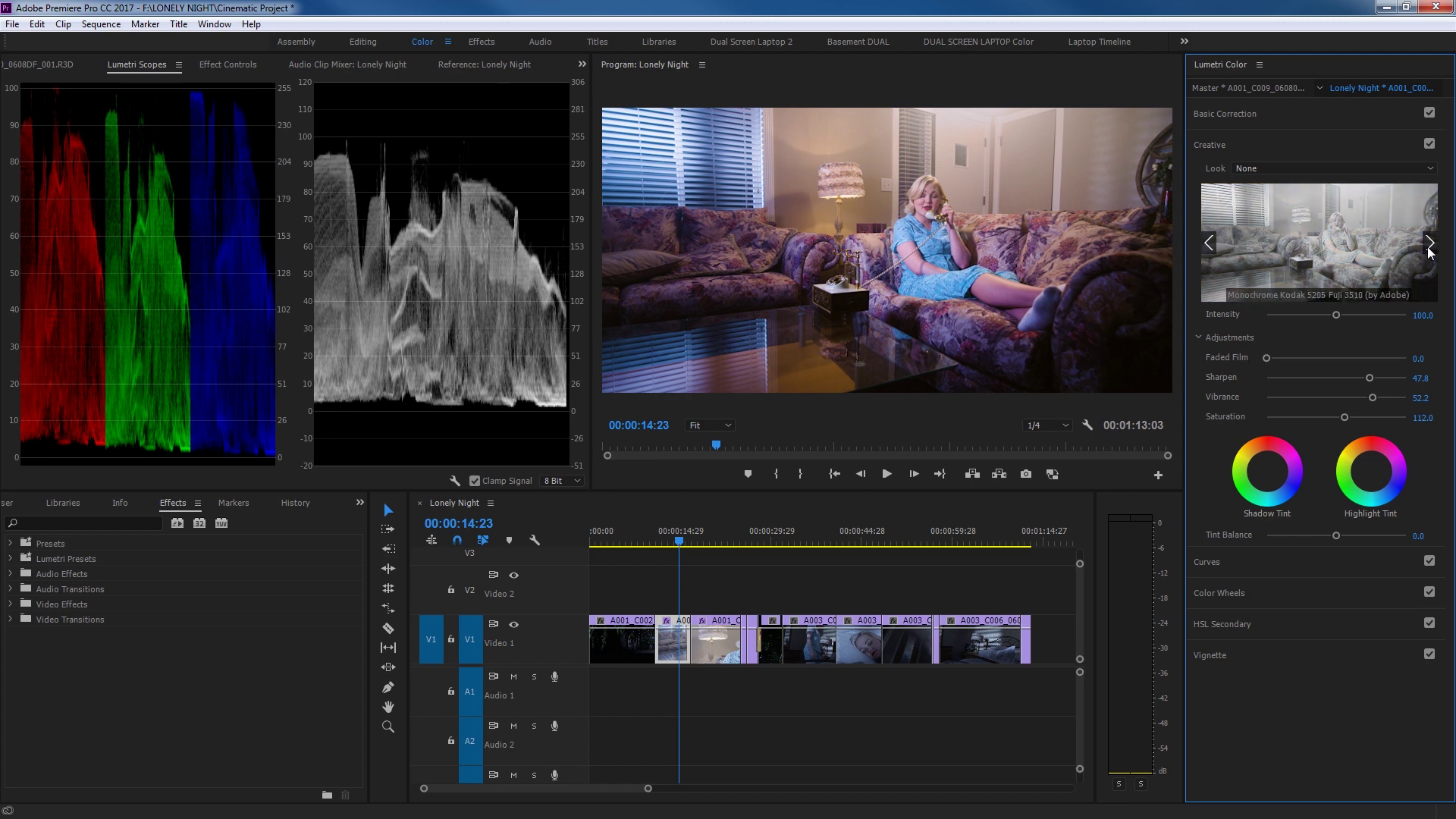
Step: Apply the Fuji F125 Kodak 2393 look to the couch clip and set its Intensity to 45.7
{"action": "left_click", "coordinate": [1429, 246]}
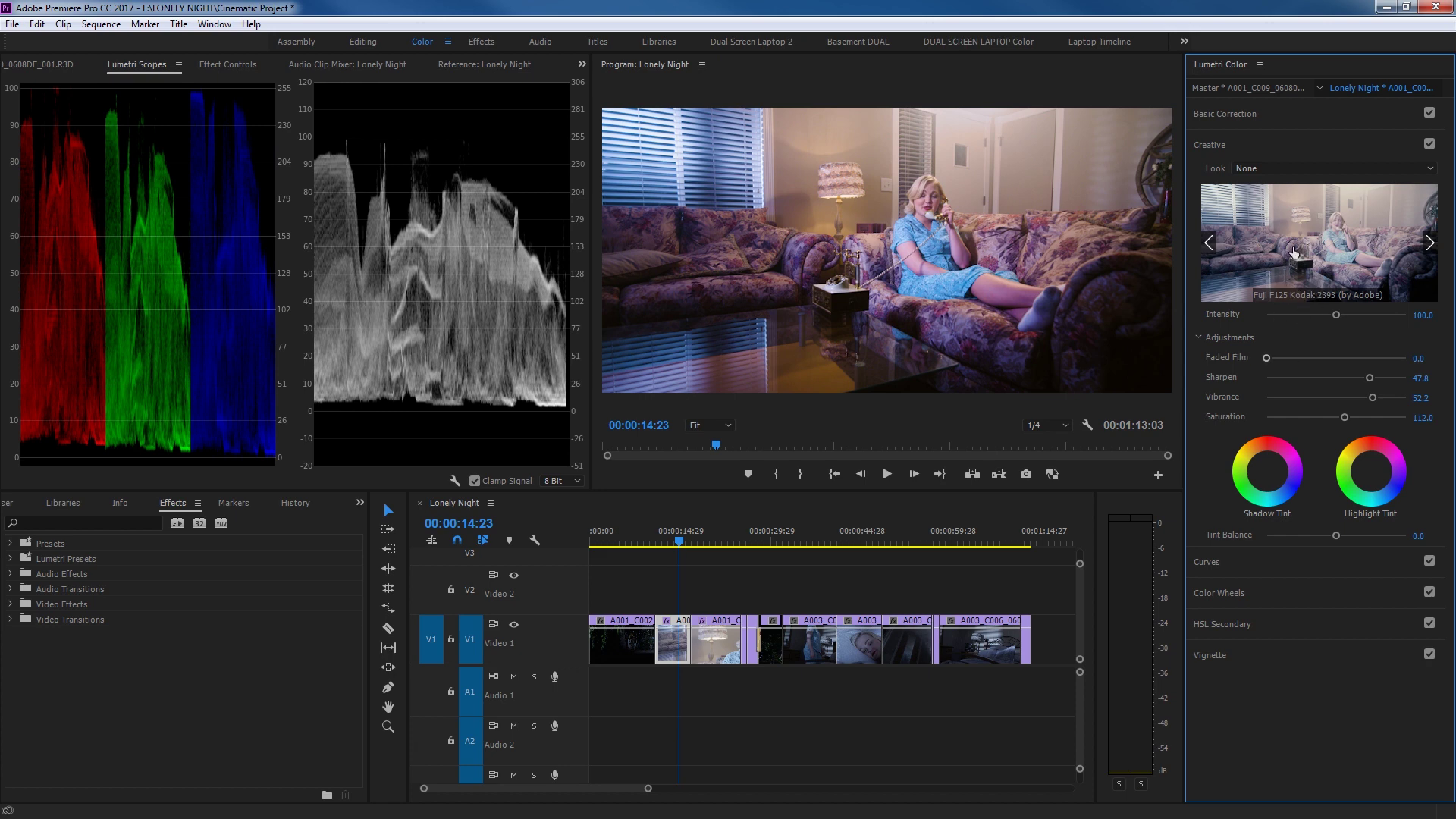
{"action": "left_click", "coordinate": [1283, 277]}
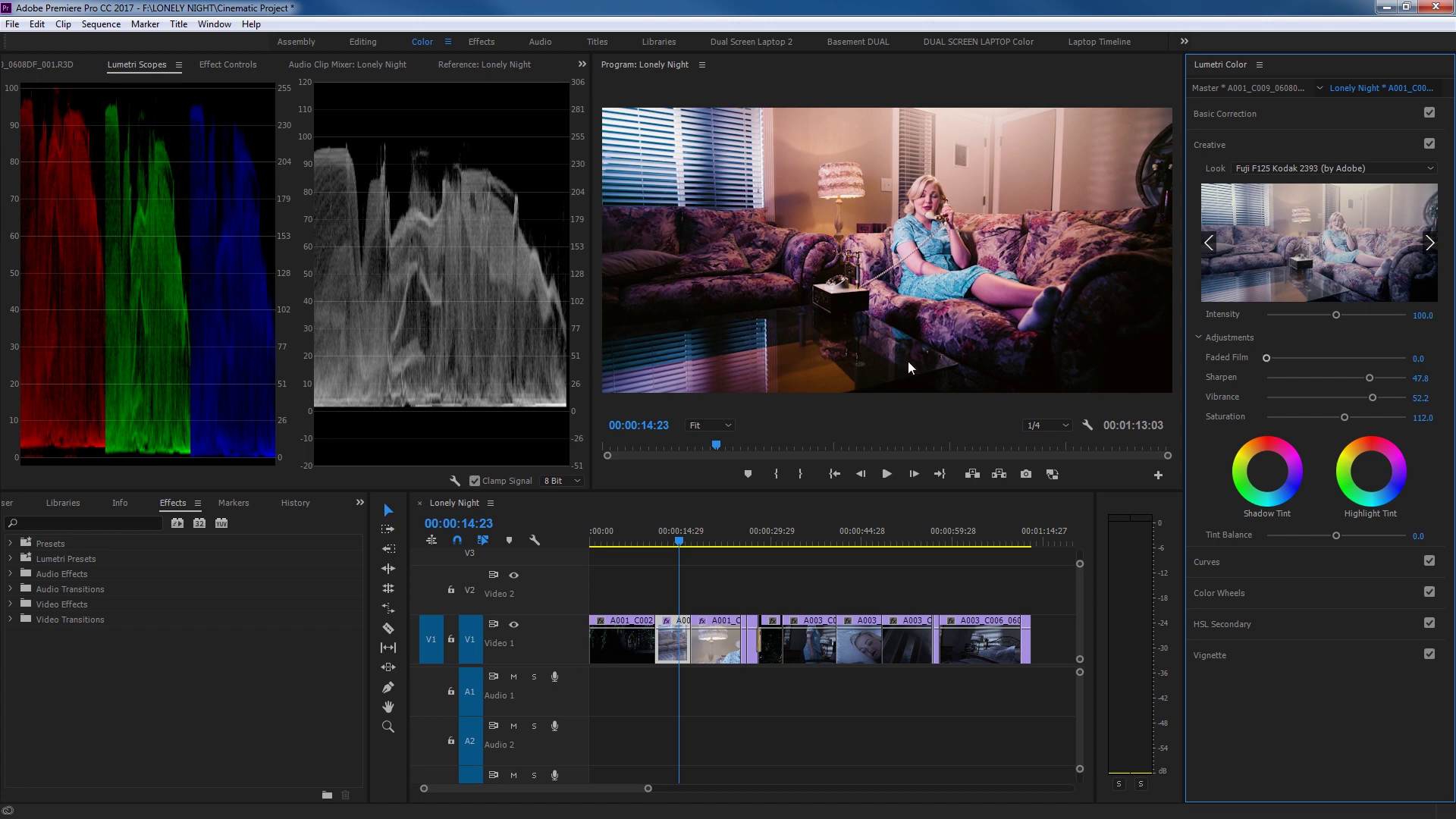
{"action": "left_click_drag", "start_coordinate": [1336, 321], "coordinate": [1304, 321]}
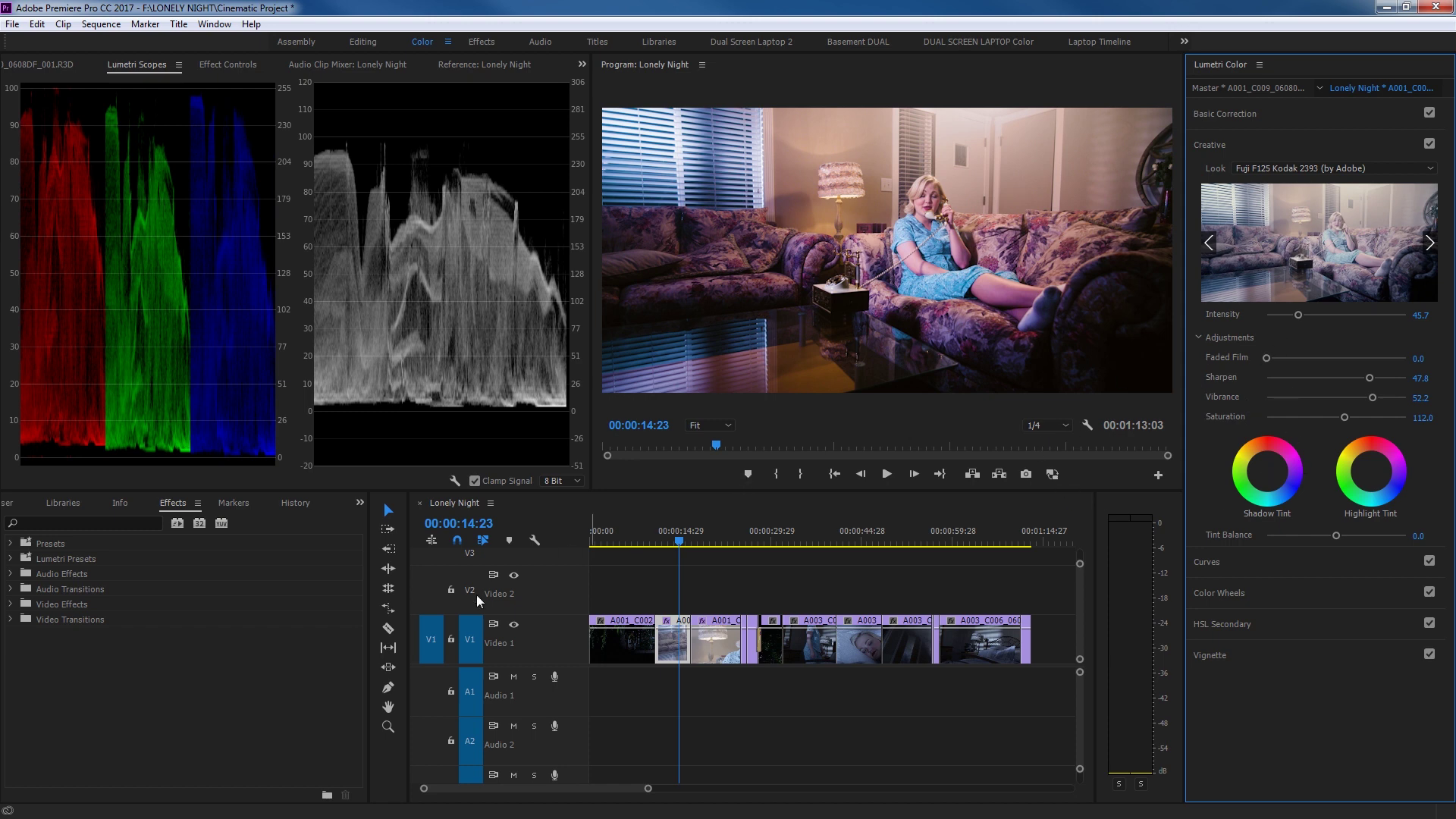
Step: Compare the couch shot with and without its grade by disabling and re-enabling the clip's Lumetri Color effect several times
{"action": "left_click", "coordinate": [207, 65]}
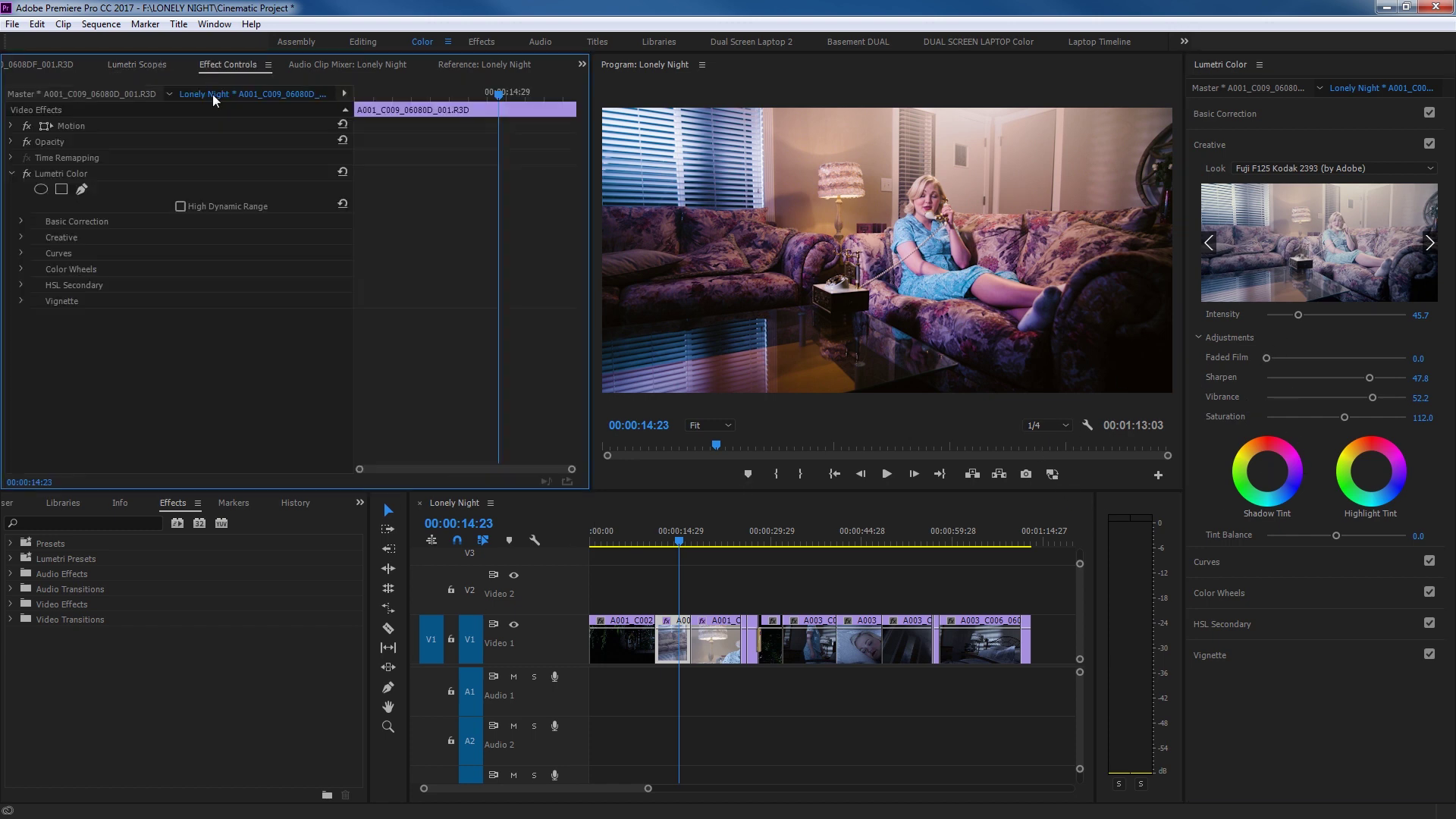
{"action": "left_click", "coordinate": [25, 175]}
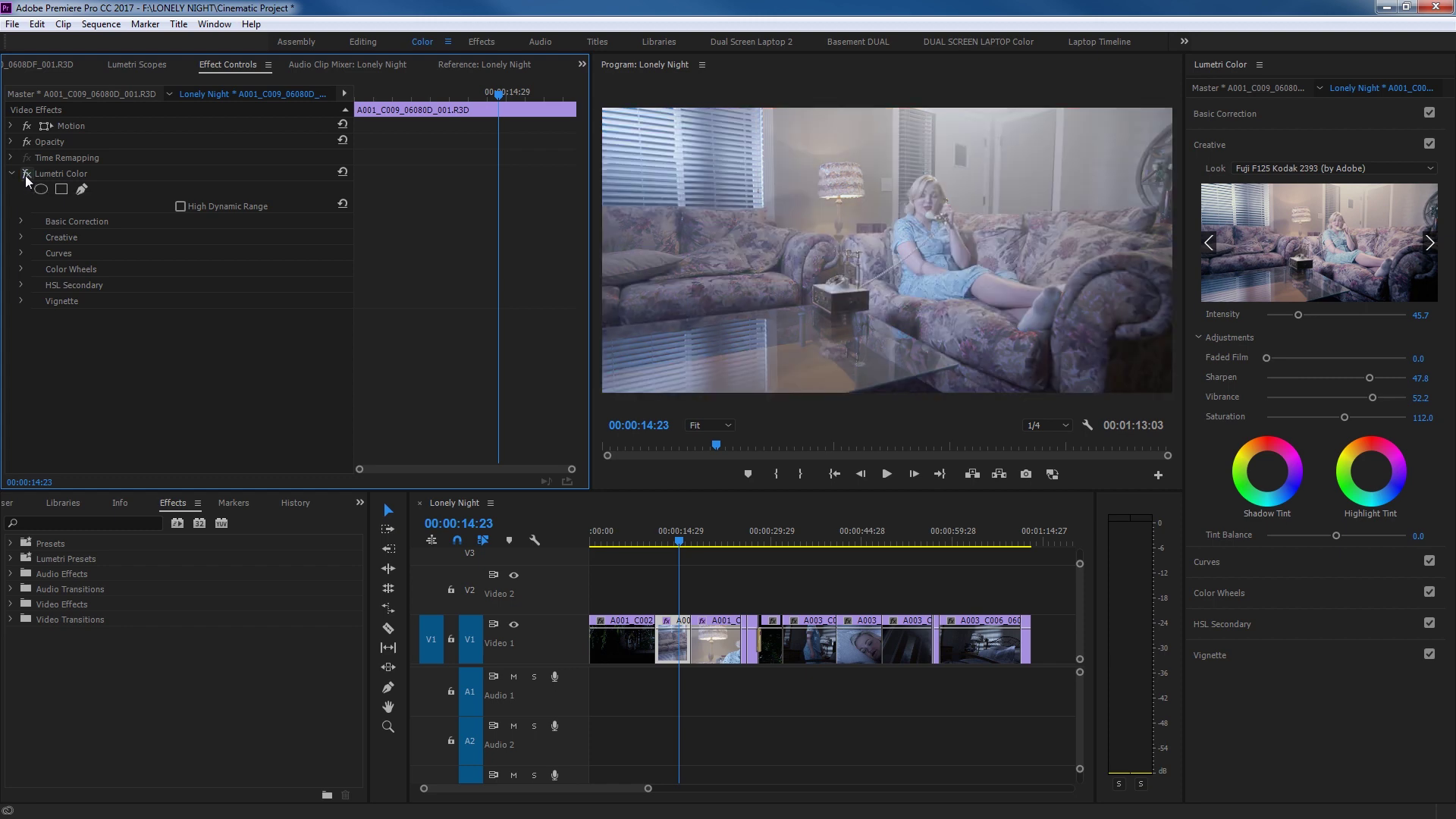
{"action": "left_click", "coordinate": [26, 175]}
{"action": "left_click", "coordinate": [26, 175]}
{"action": "left_click", "coordinate": [25, 175]}
{"action": "left_click", "coordinate": [26, 175]}
{"action": "left_click", "coordinate": [25, 175]}
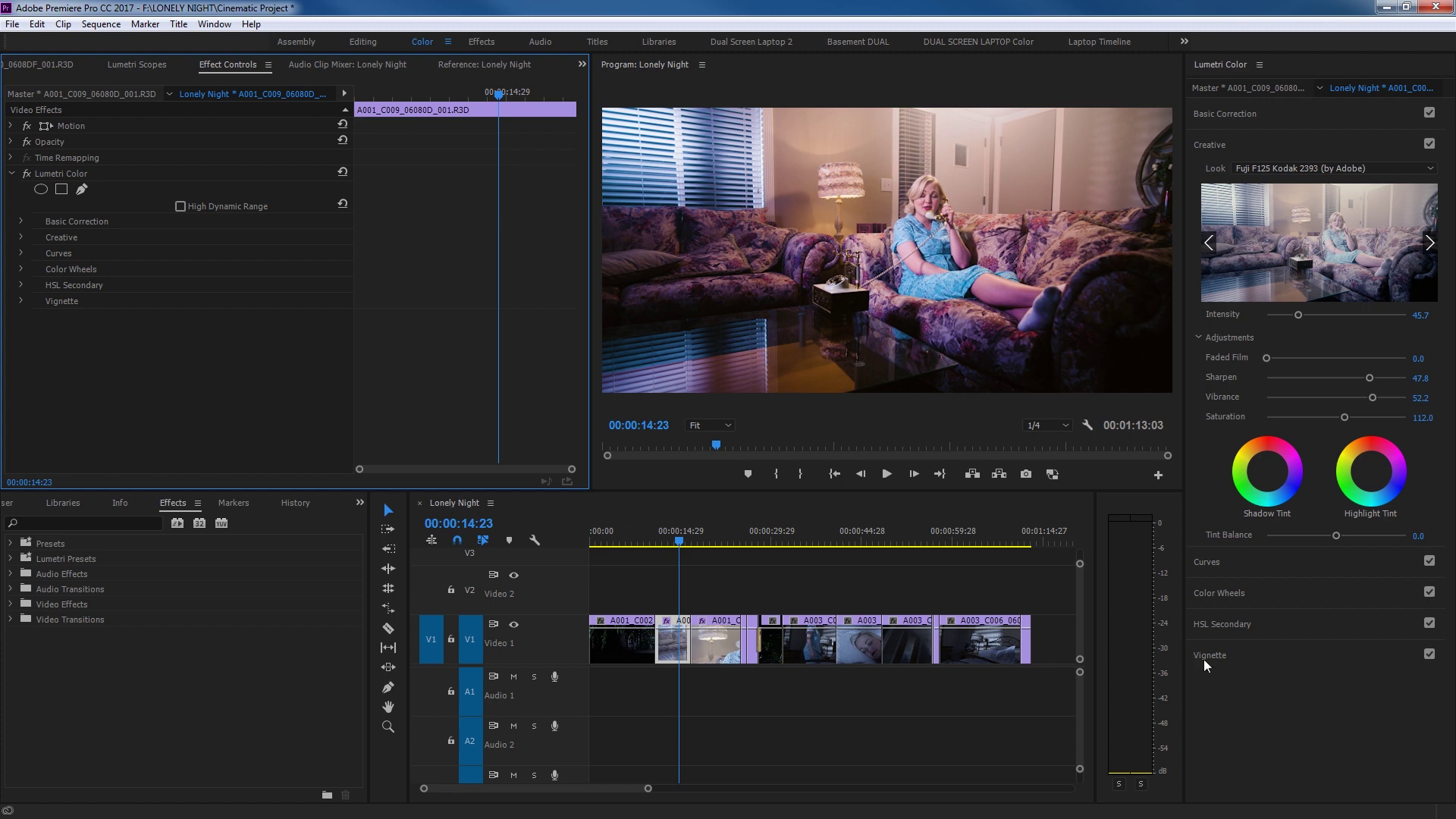
Step: Shape a hard-edged vignette on the couch shot with Amount -2.1, Midpoint 25.5, Roundness -63.0 and Feather 0
{"action": "left_click", "coordinate": [1241, 653]}
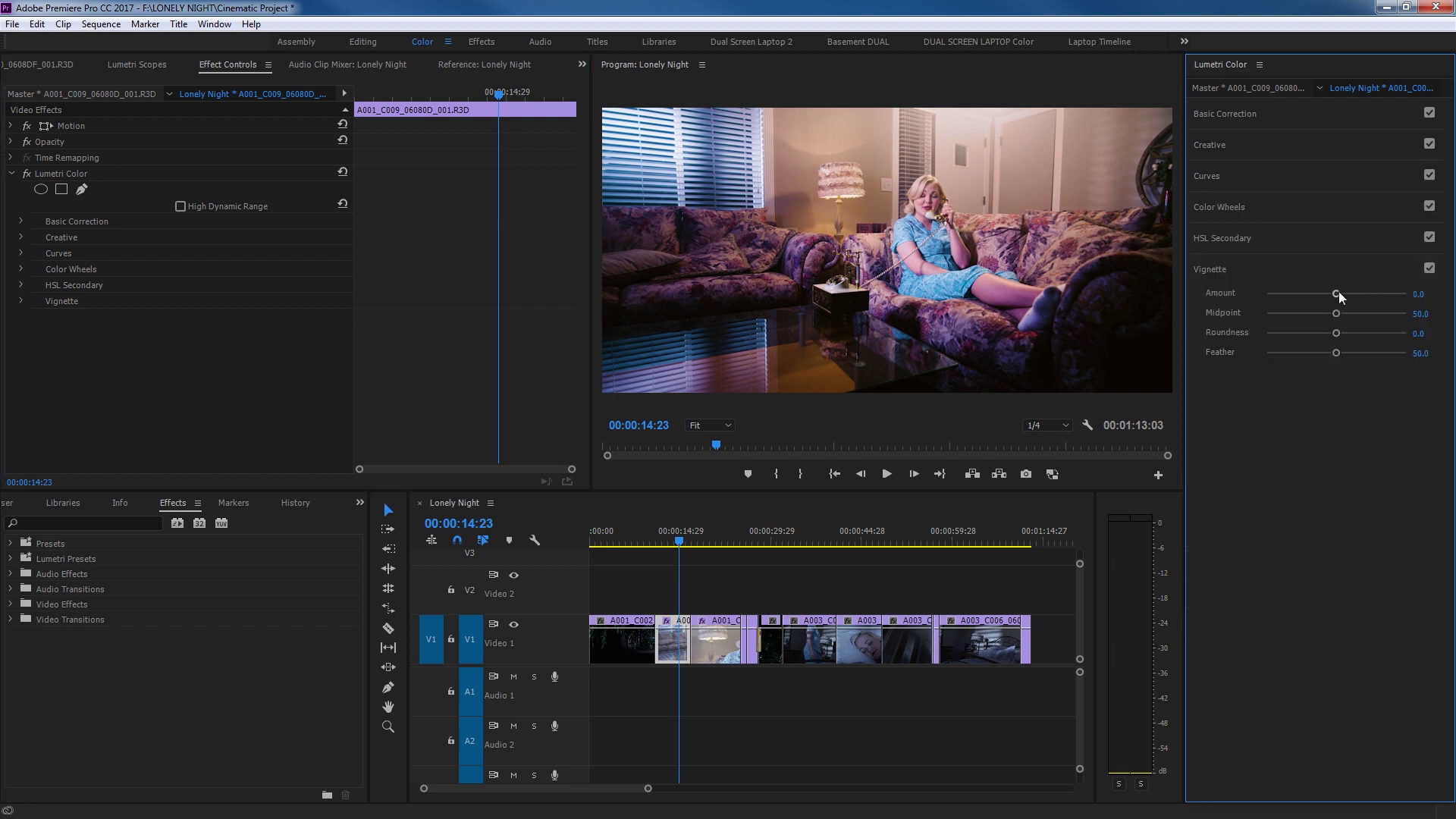
{"action": "left_click_drag", "start_coordinate": [1336, 293], "coordinate": [1289, 301]}
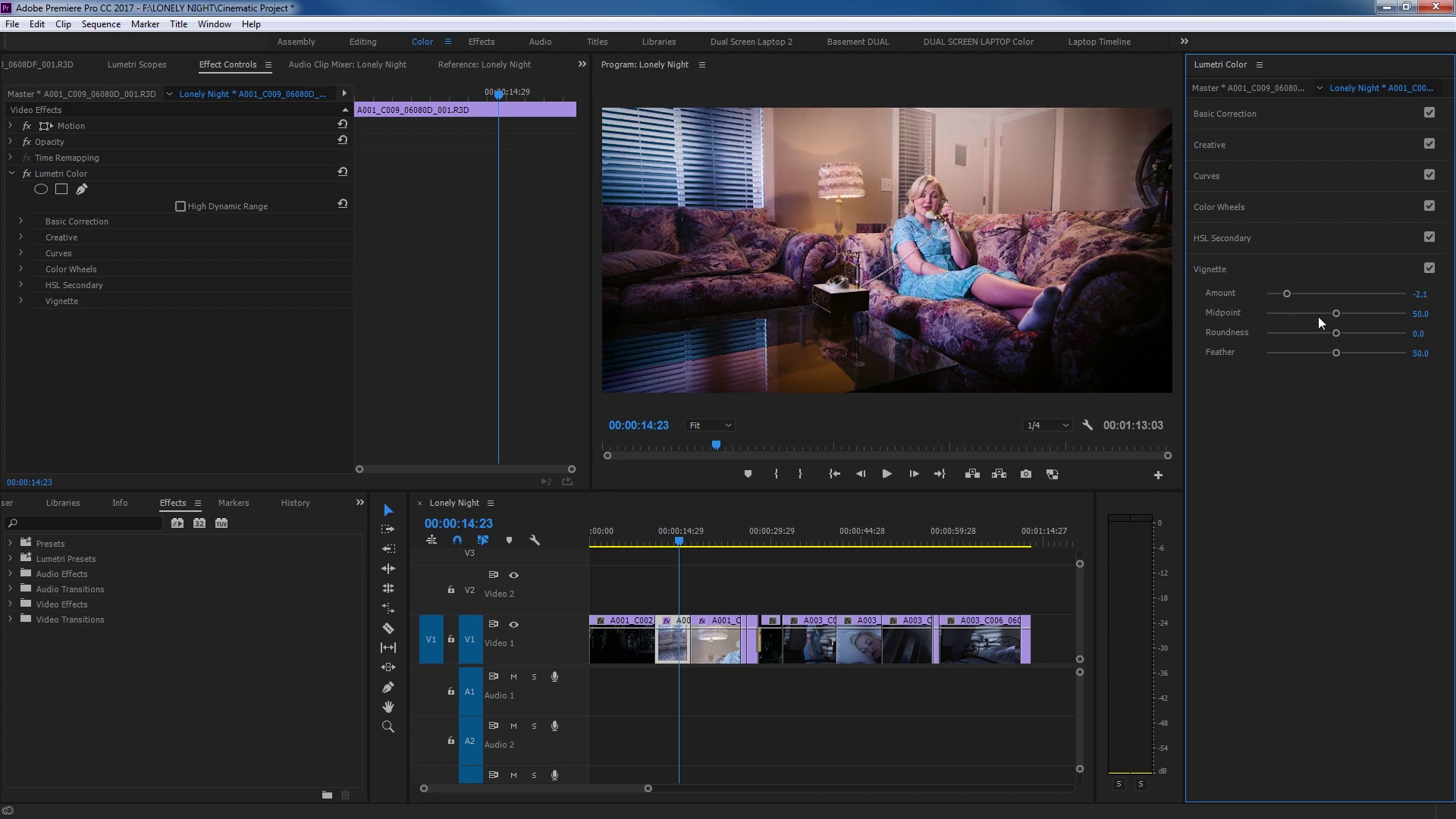
{"action": "left_click_drag", "start_coordinate": [1334, 353], "coordinate": [1239, 356]}
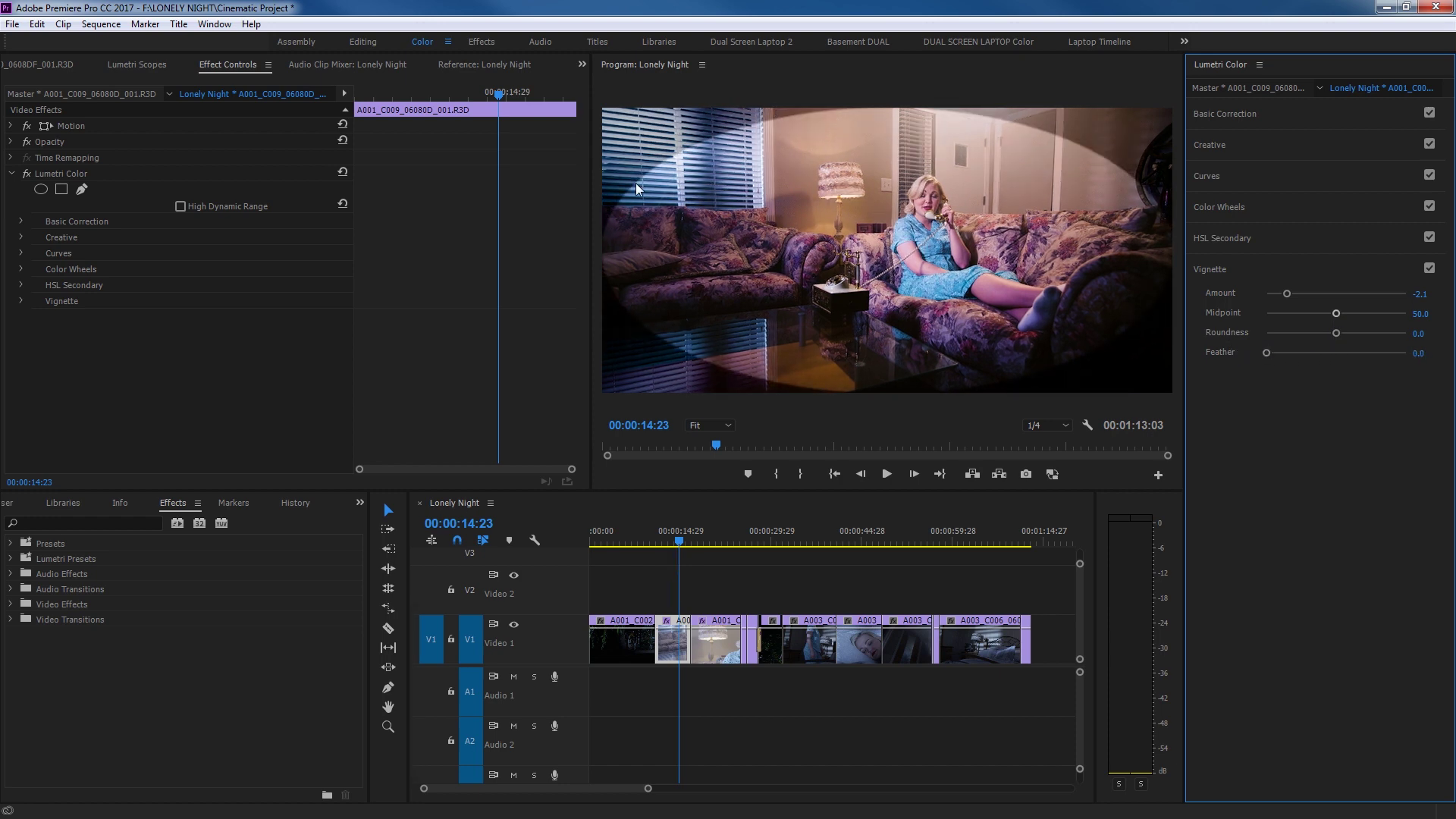
{"action": "left_click_drag", "start_coordinate": [1334, 313], "coordinate": [1301, 313]}
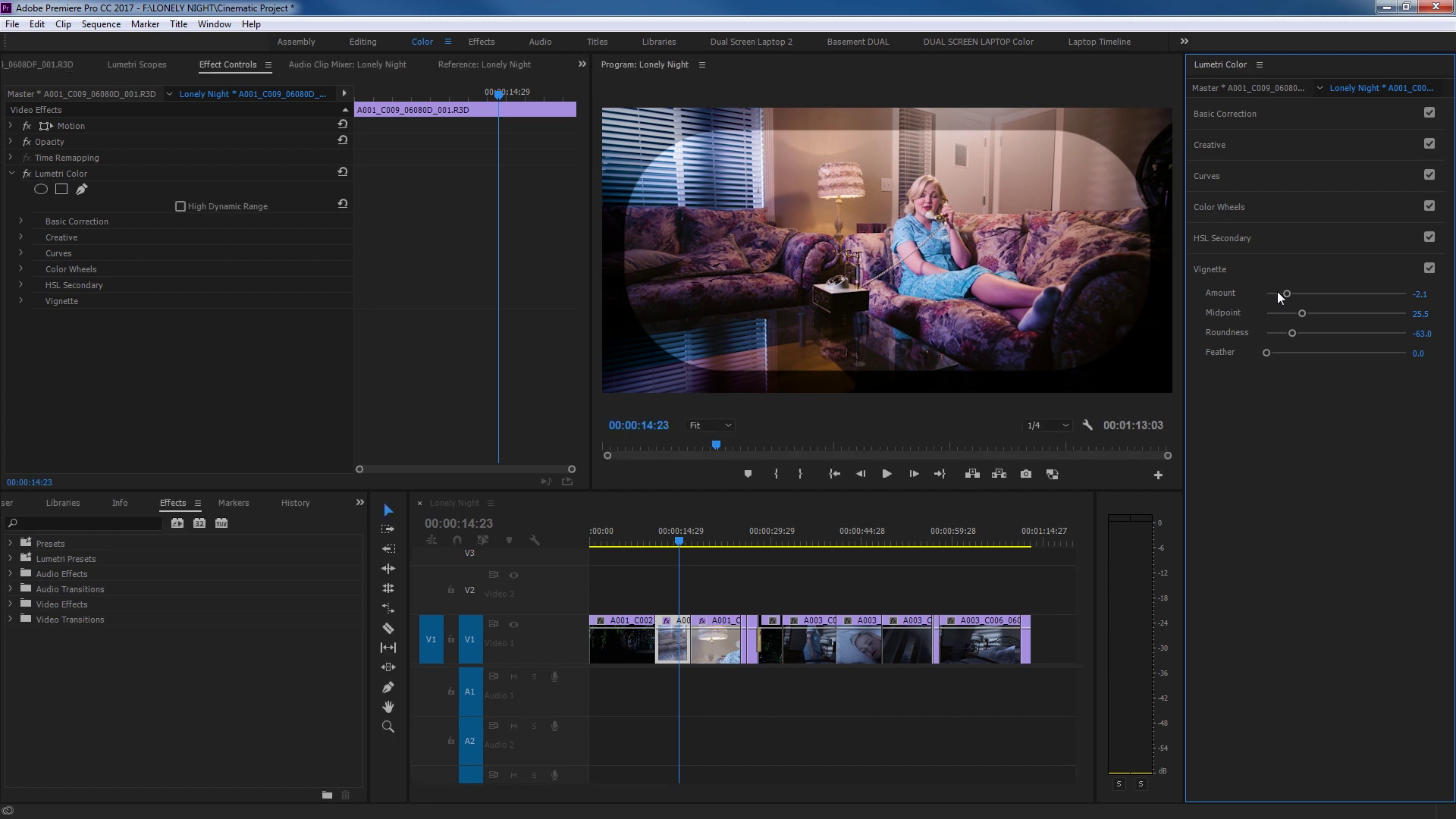
Step: Soften the vignette with Amount -1.9 and Feather 36.4, and compare the shot with the vignette off and on
{"action": "left_click_drag", "start_coordinate": [1285, 293], "coordinate": [1292, 301]}
{"action": "left_click_drag", "start_coordinate": [1266, 353], "coordinate": [1305, 352]}
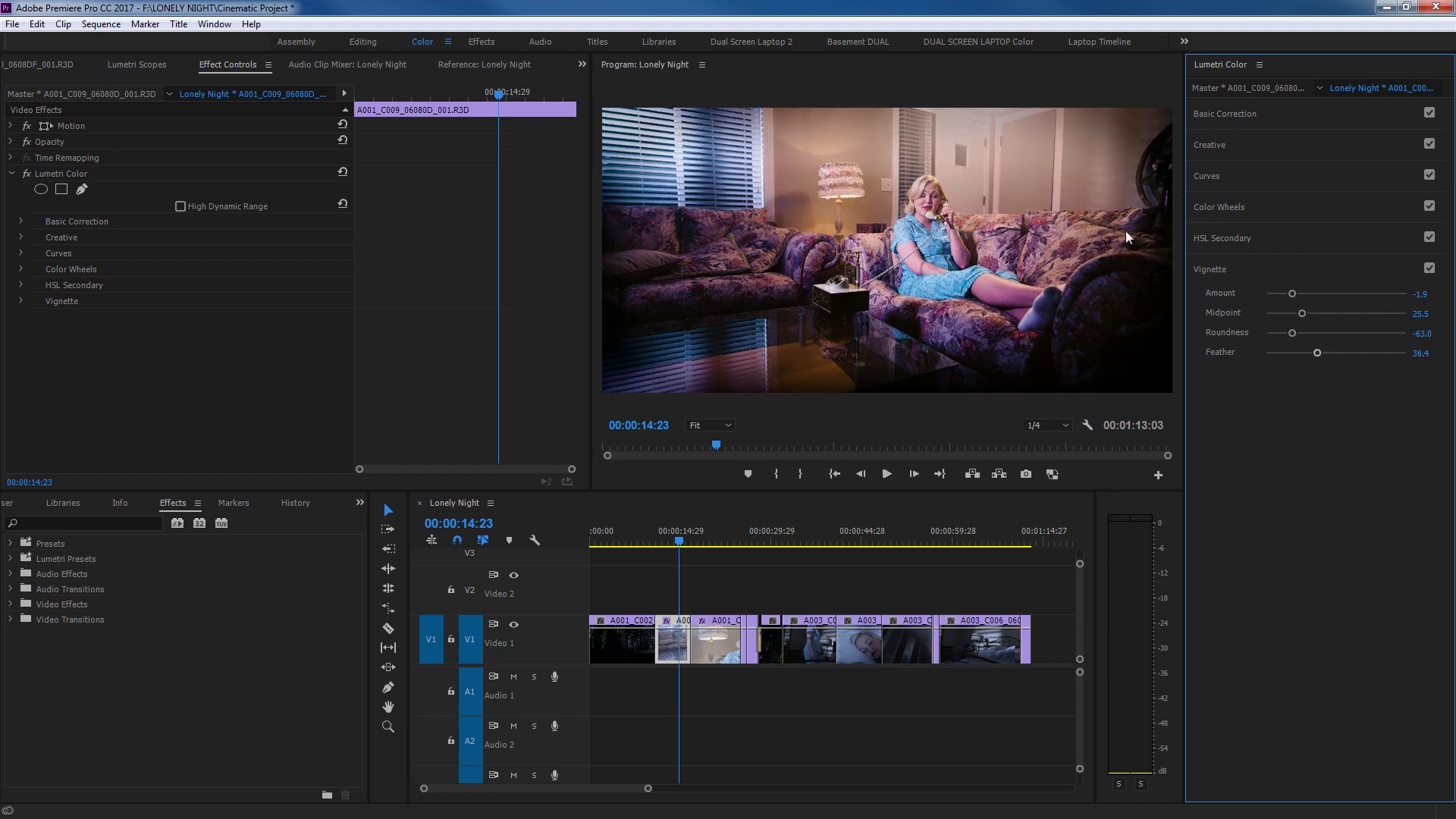
{"action": "left_click", "coordinate": [1430, 270]}
{"action": "left_click", "coordinate": [1430, 270]}
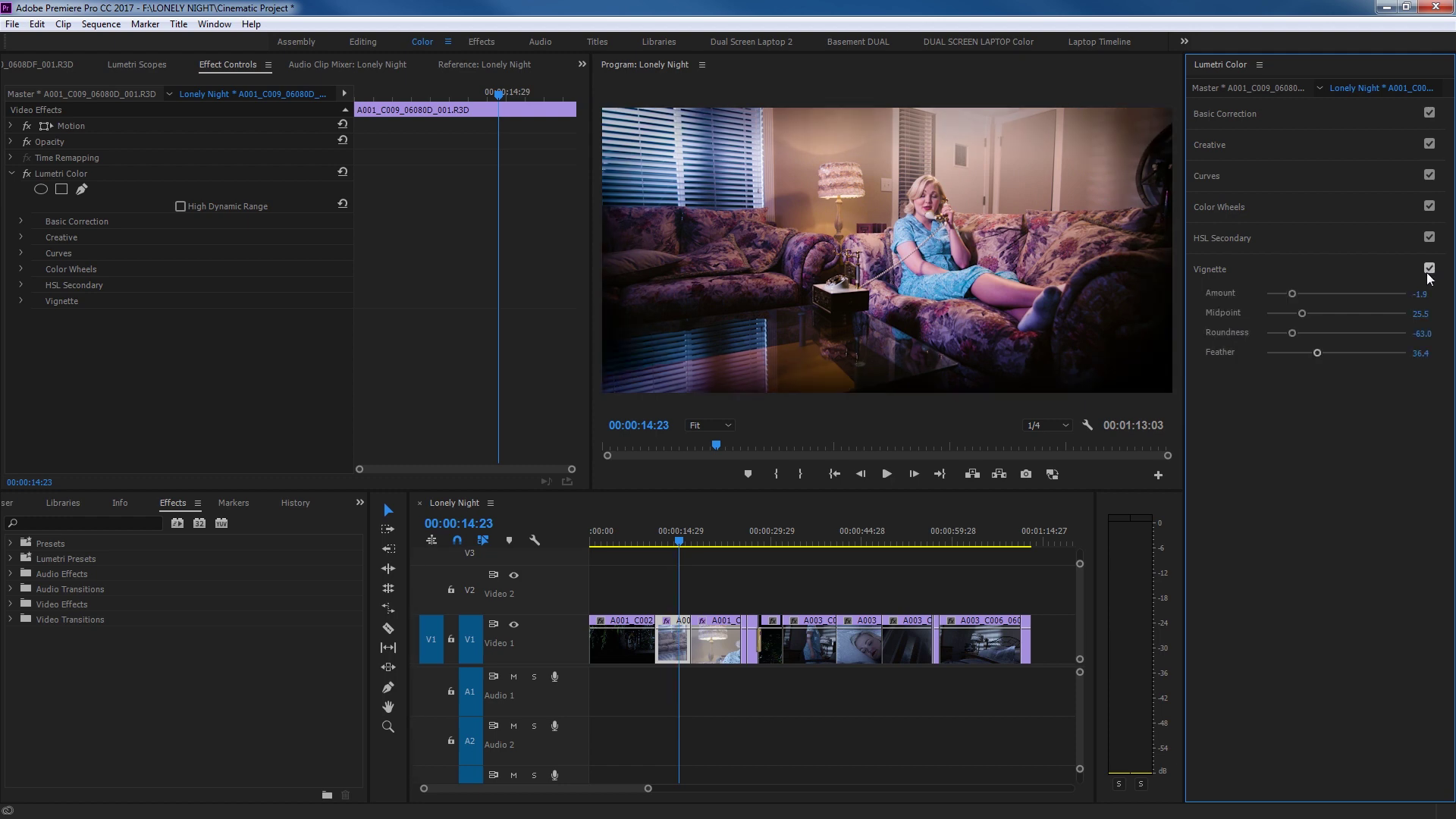
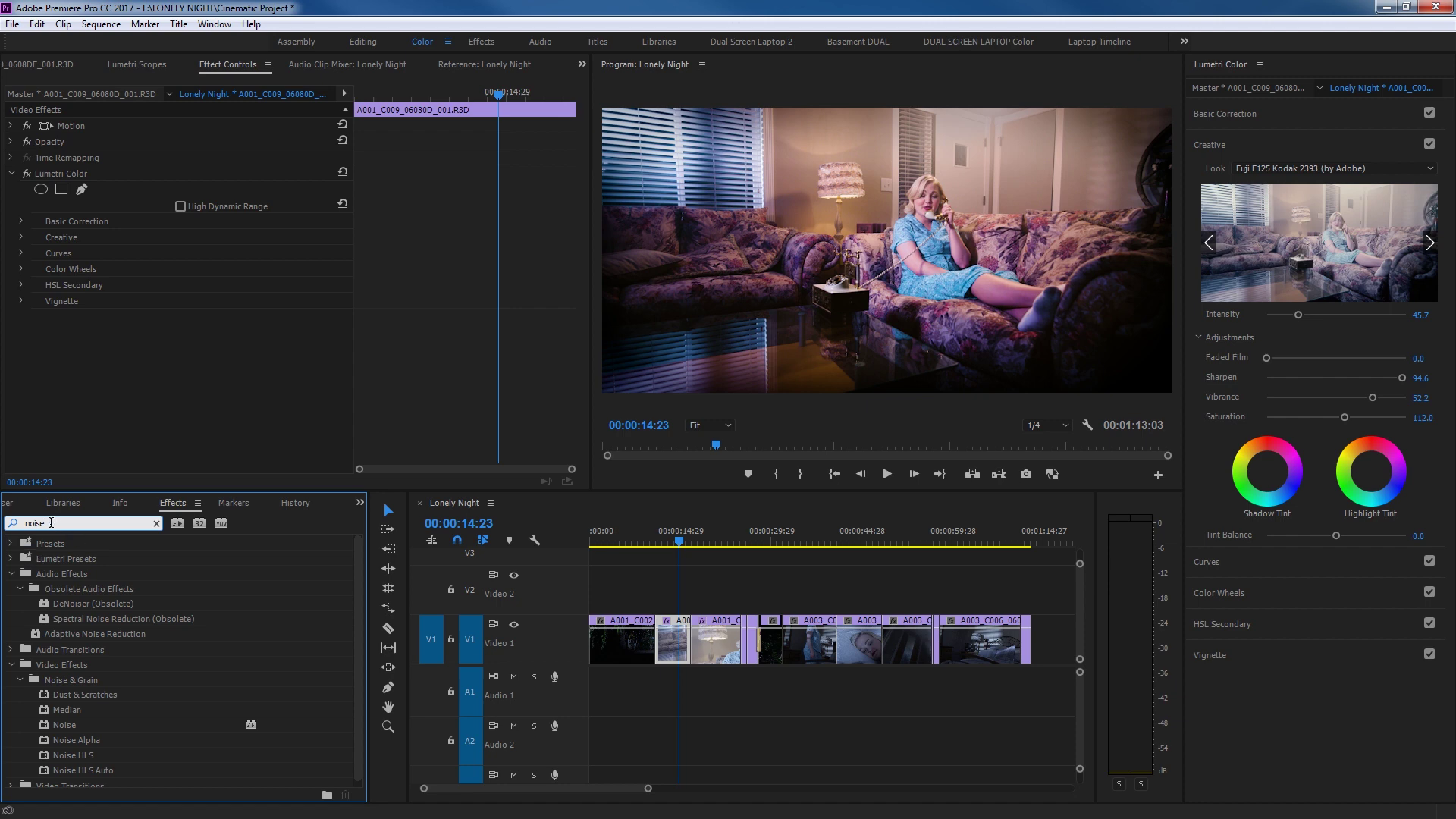
Step: Apply the Noise video effect to the couch clip and set its Amount of Noise to 6%
{"action": "left_click_drag", "start_coordinate": [73, 726], "coordinate": [677, 637]}
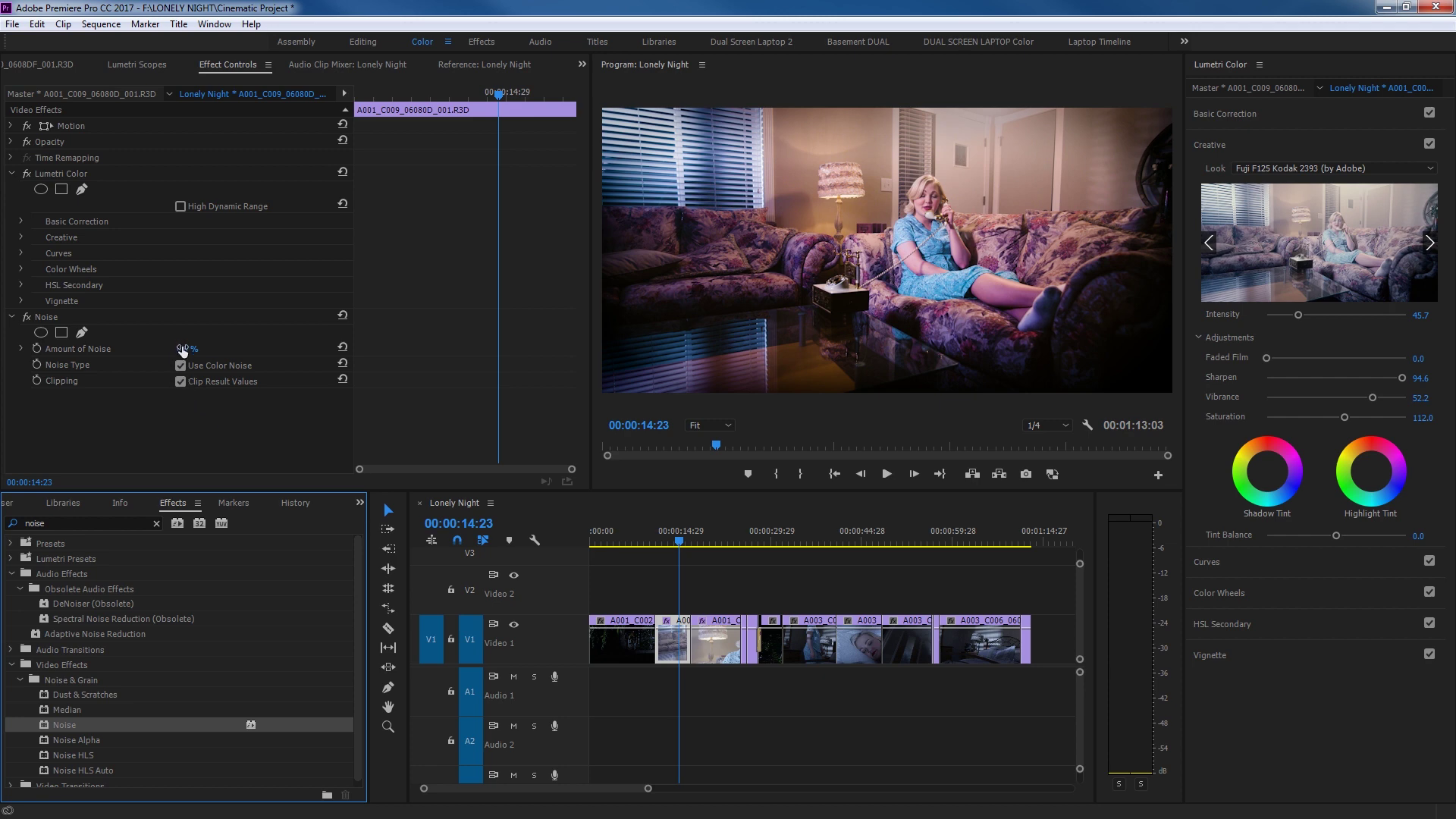
{"action": "left_click", "coordinate": [186, 348]}
{"action": "type", "text": "6"}
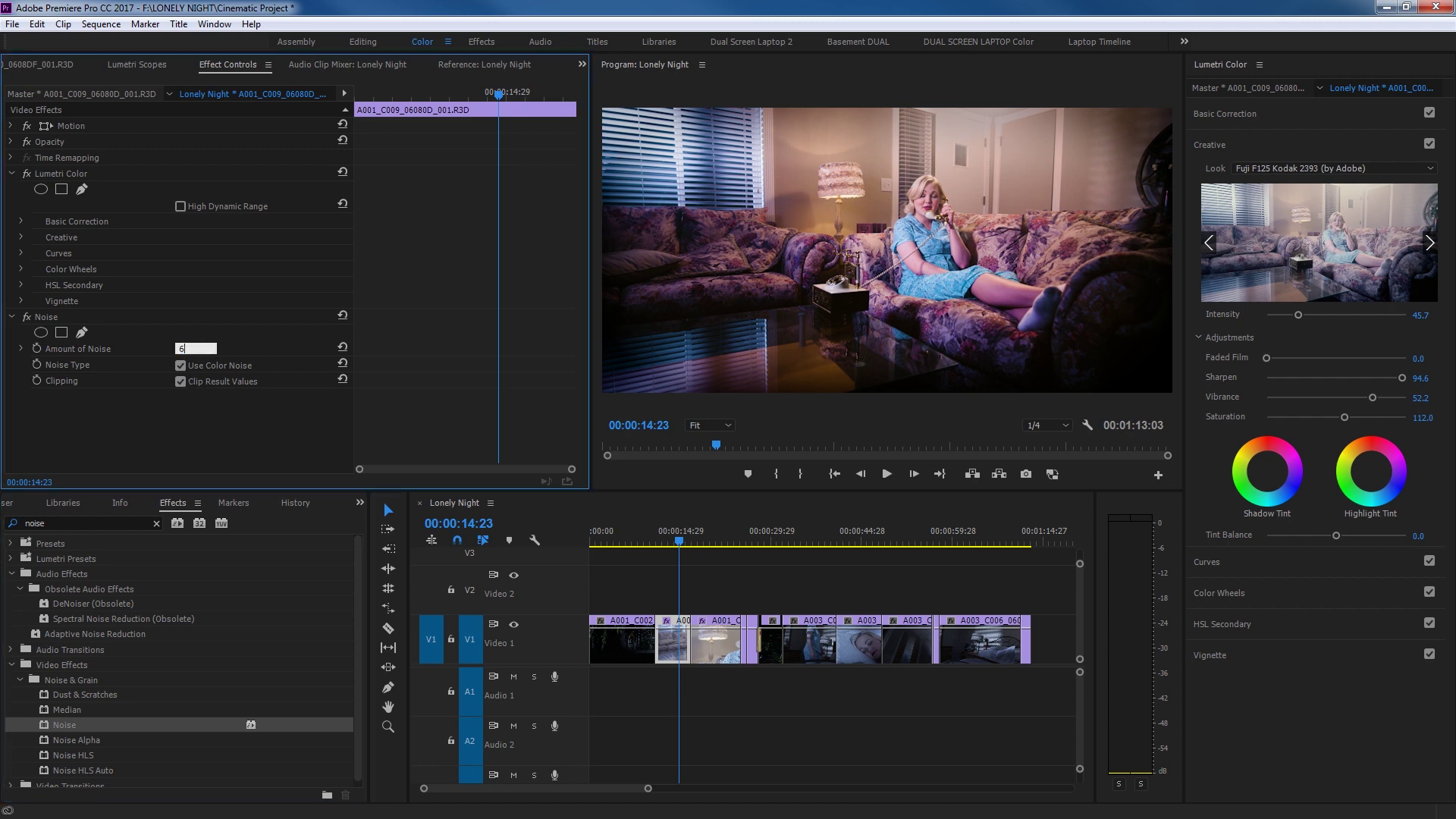
{"action": "key", "text": "Return"}
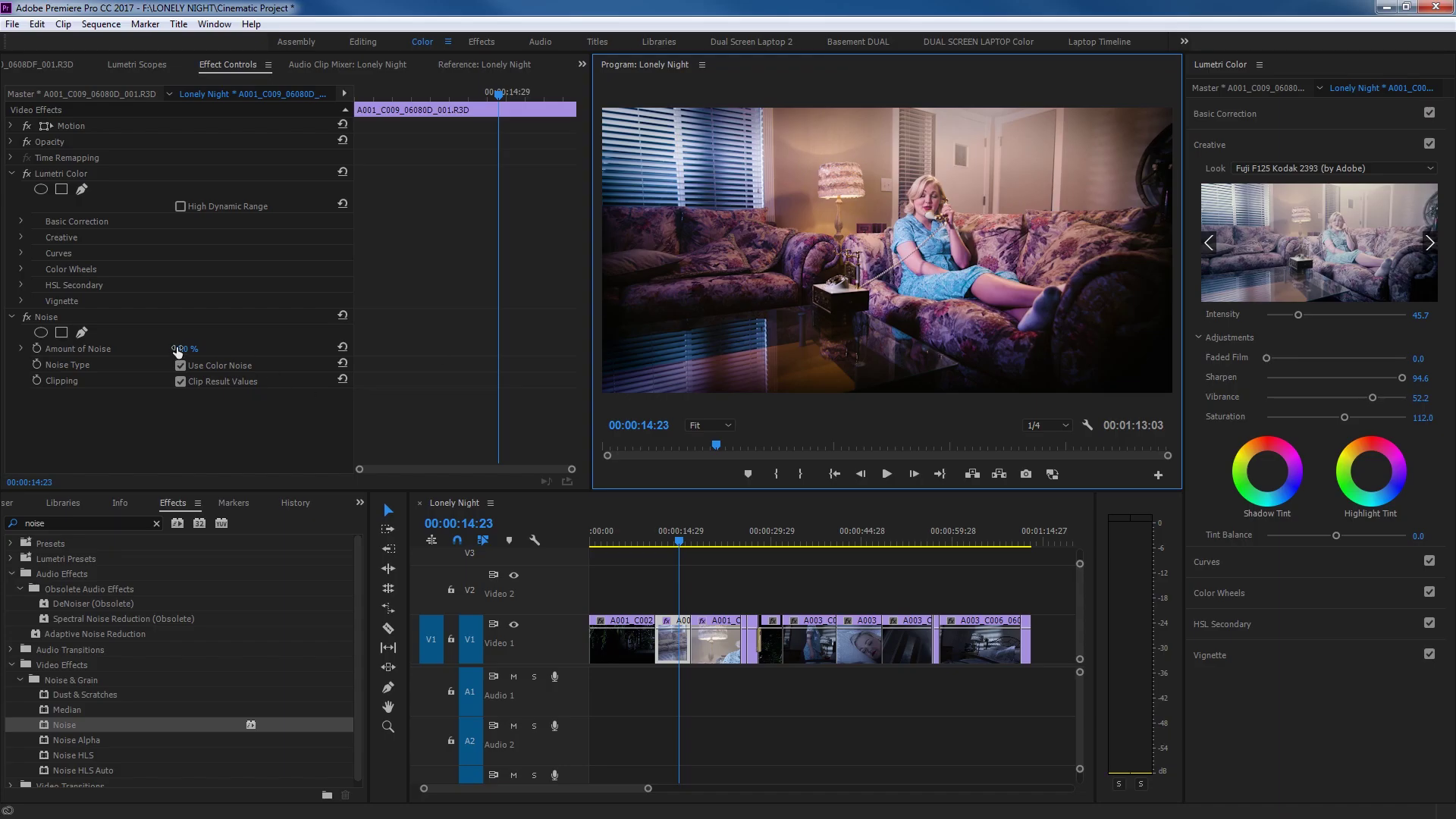
Step: Try Amount of Noise at 25% and 9% on the couch shot, inspecting the weaker grain in the maximized program monitor
{"action": "left_click_drag", "start_coordinate": [177, 350], "coordinate": [250, 350]}
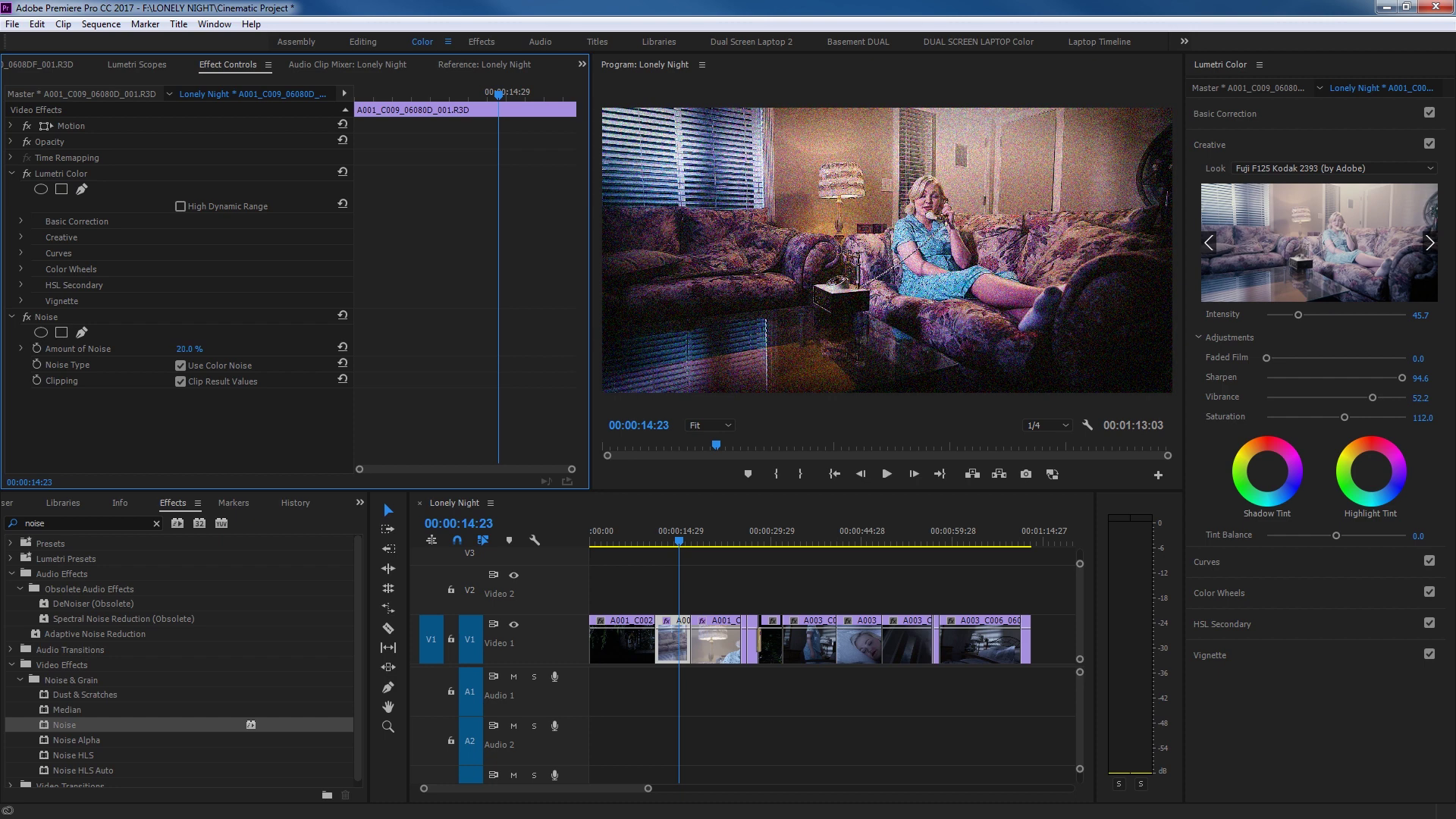
{"action": "left_click_drag", "start_coordinate": [189, 348], "coordinate": [627, 293]}
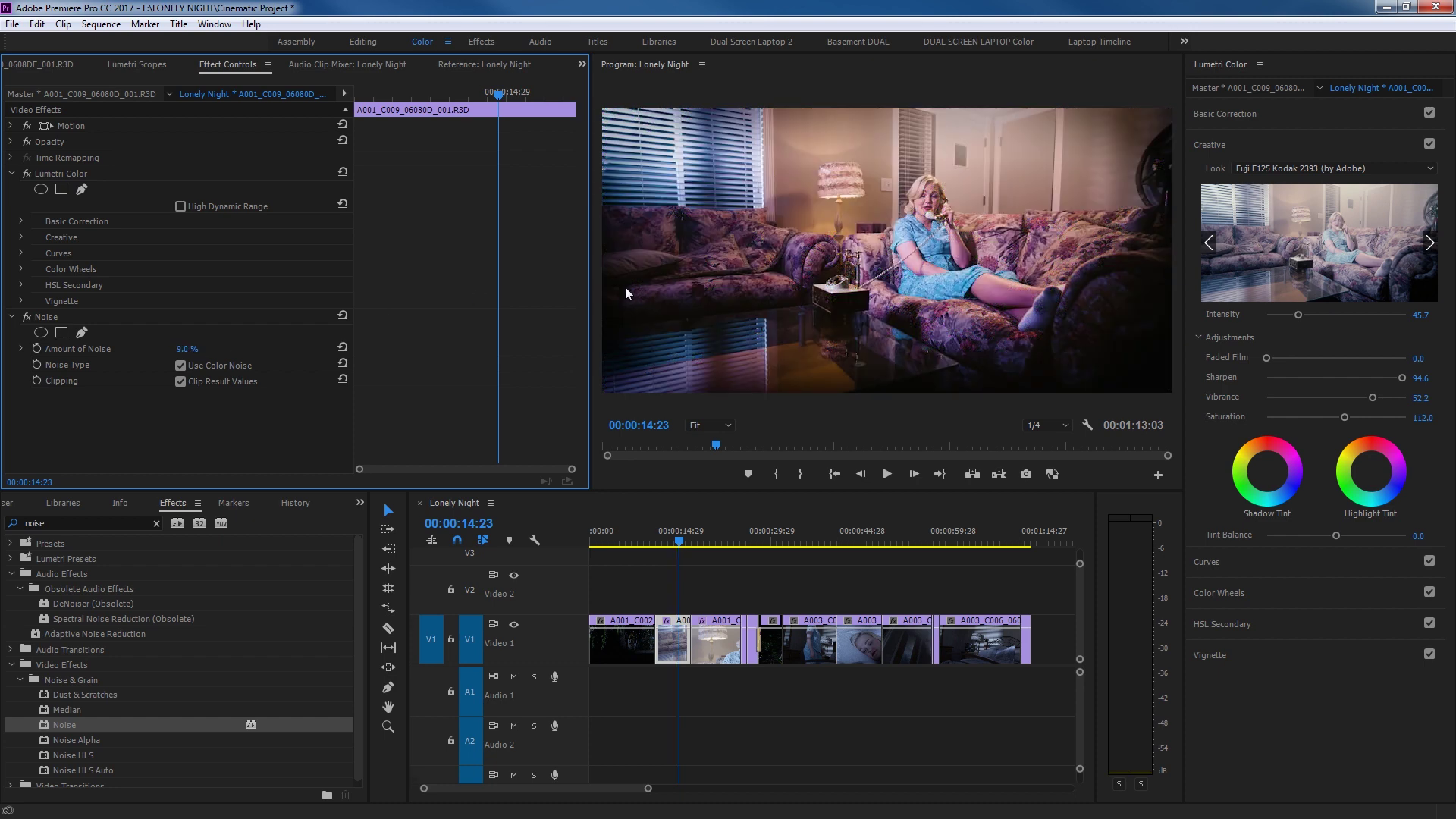
{"action": "key", "text": "ctrl+grave"}
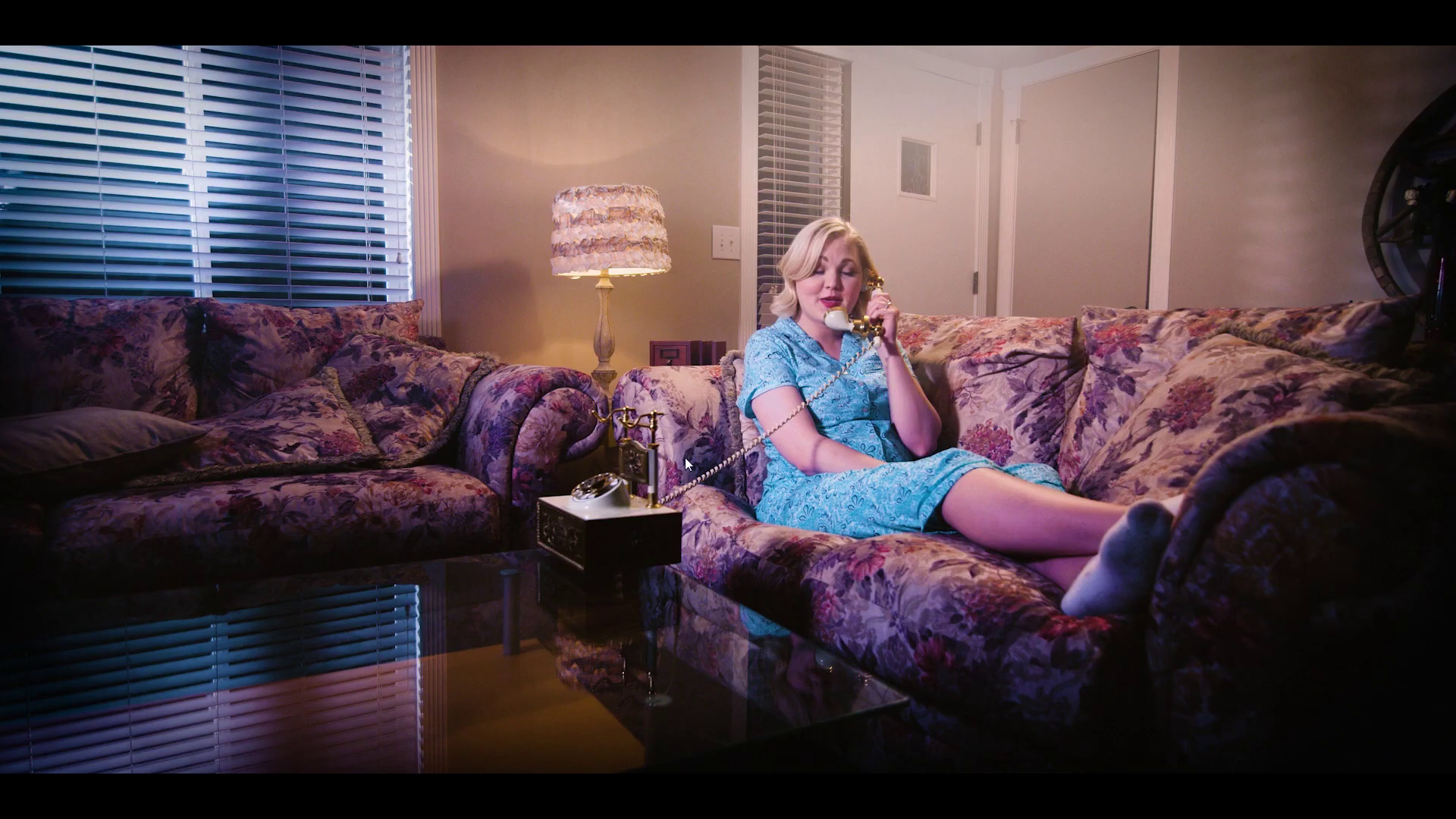
{"action": "key", "text": "ctrl+grave"}
Step: Set the couch clip's Amount of Noise to 10%, comparing it against 0% in the maximized program monitor
{"action": "left_click", "coordinate": [186, 349]}
{"action": "type", "text": "0"}
{"action": "key", "text": "Return"}
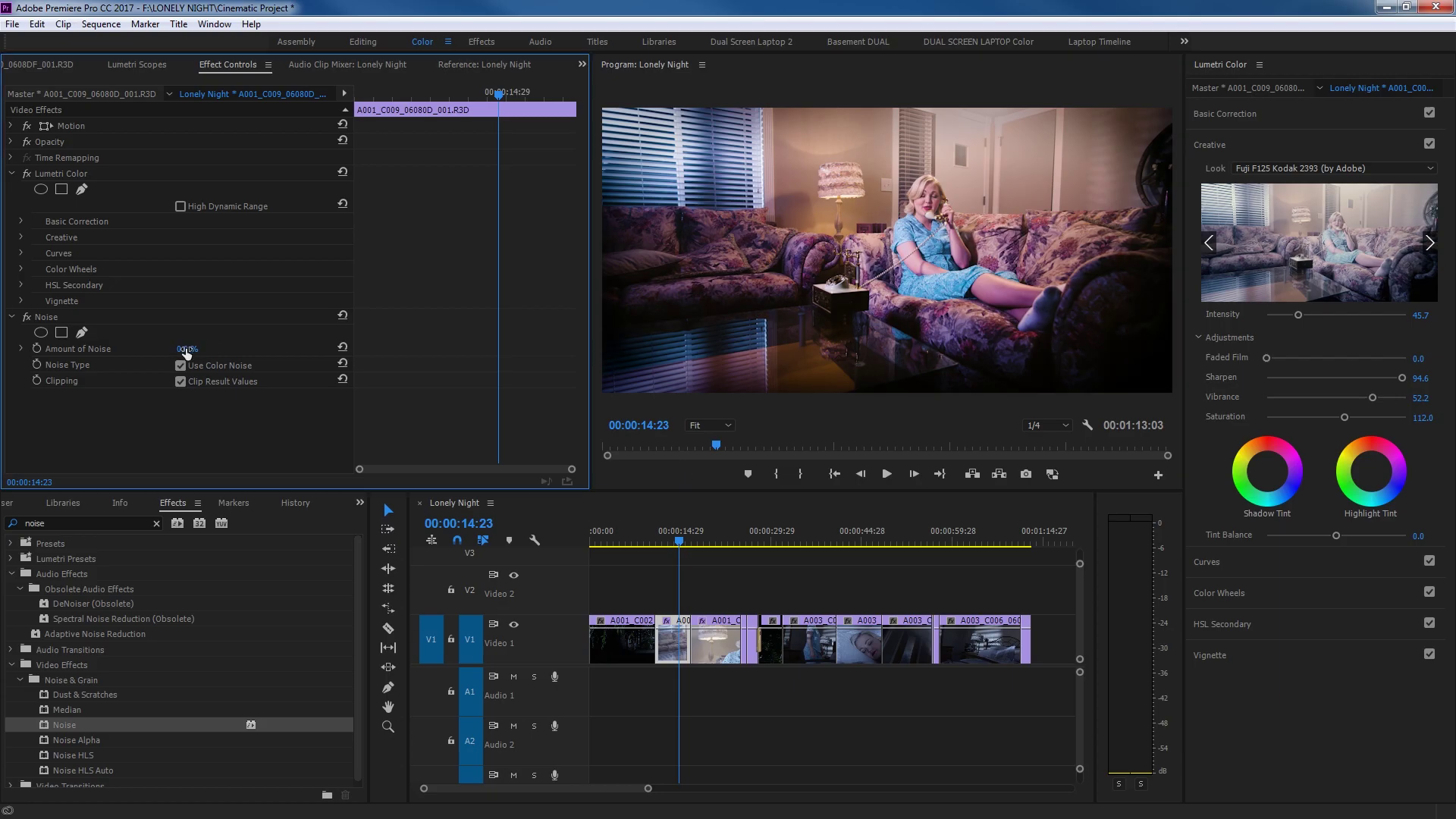
{"action": "key", "text": "ctrl+grave"}
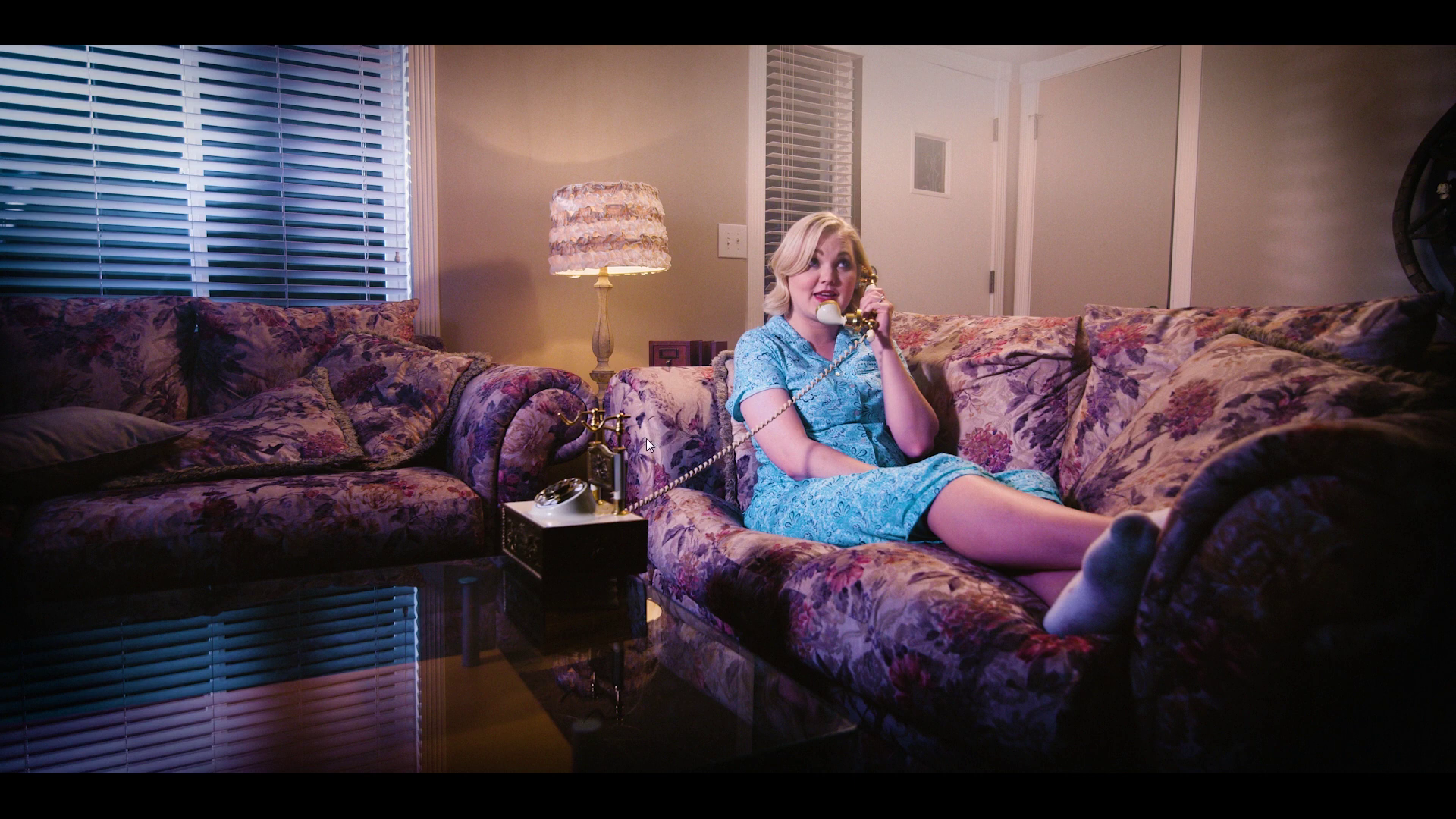
{"action": "key", "text": "Escape"}
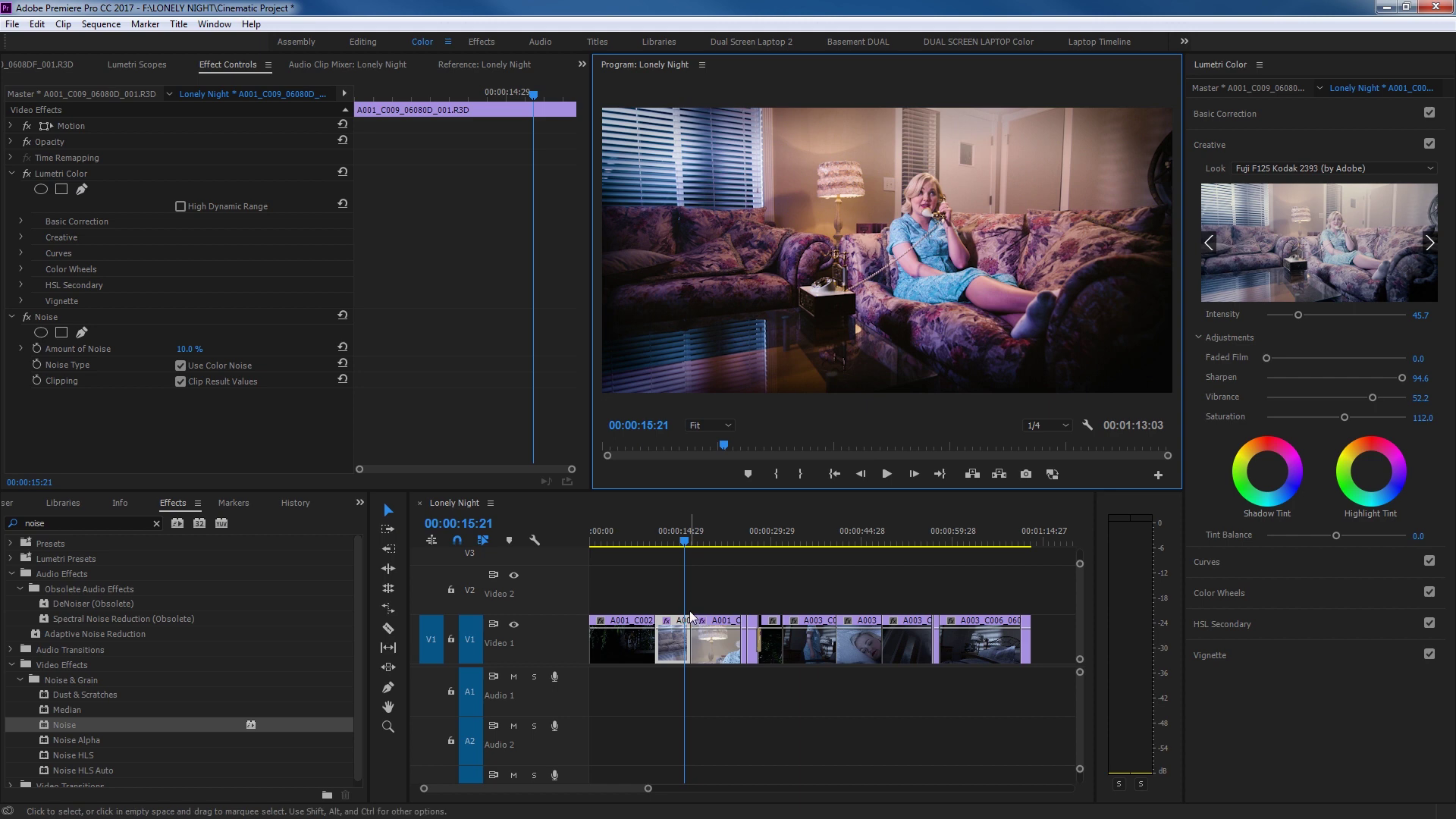
Step: Set Temperature to 15.2 and Exposure to -0.6 on the telephone close-up beside the lamp, checking the Lumetri scopes
{"action": "left_click_drag", "start_coordinate": [690, 540], "coordinate": [704, 543]}
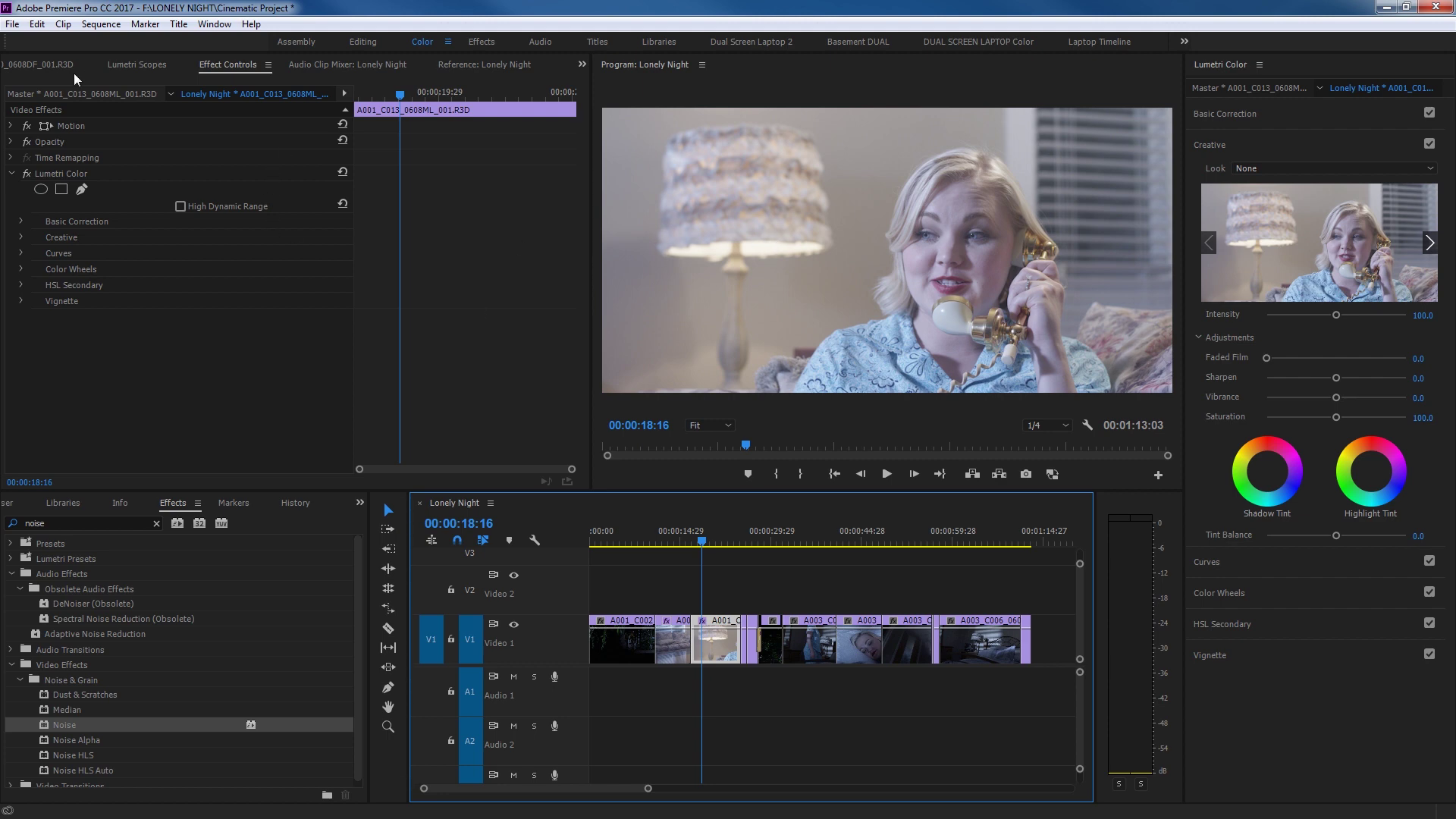
{"action": "left_click", "coordinate": [136, 65]}
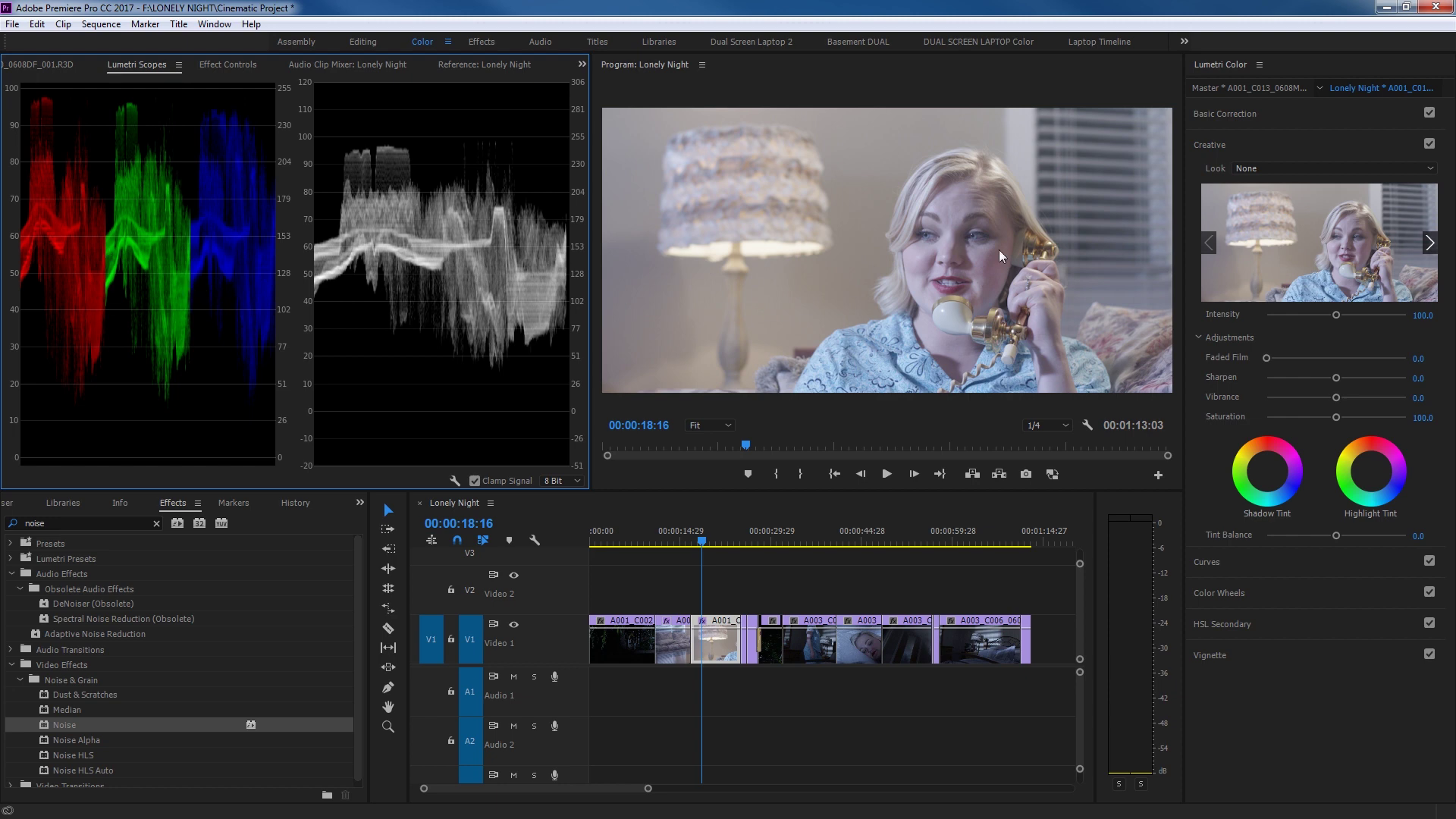
{"action": "left_click", "coordinate": [1273, 115]}
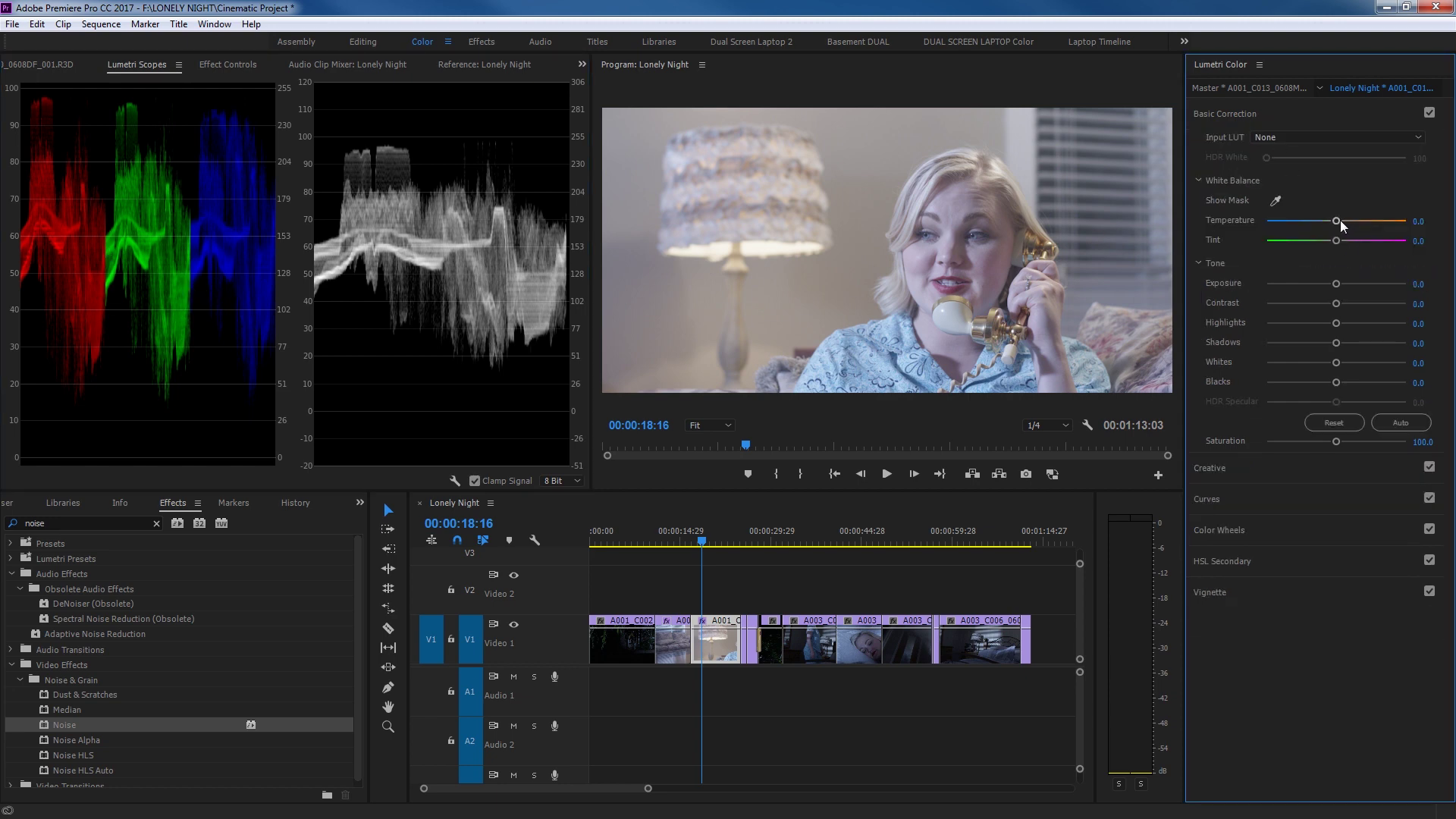
{"action": "left_click_drag", "start_coordinate": [1340, 220], "coordinate": [1346, 225]}
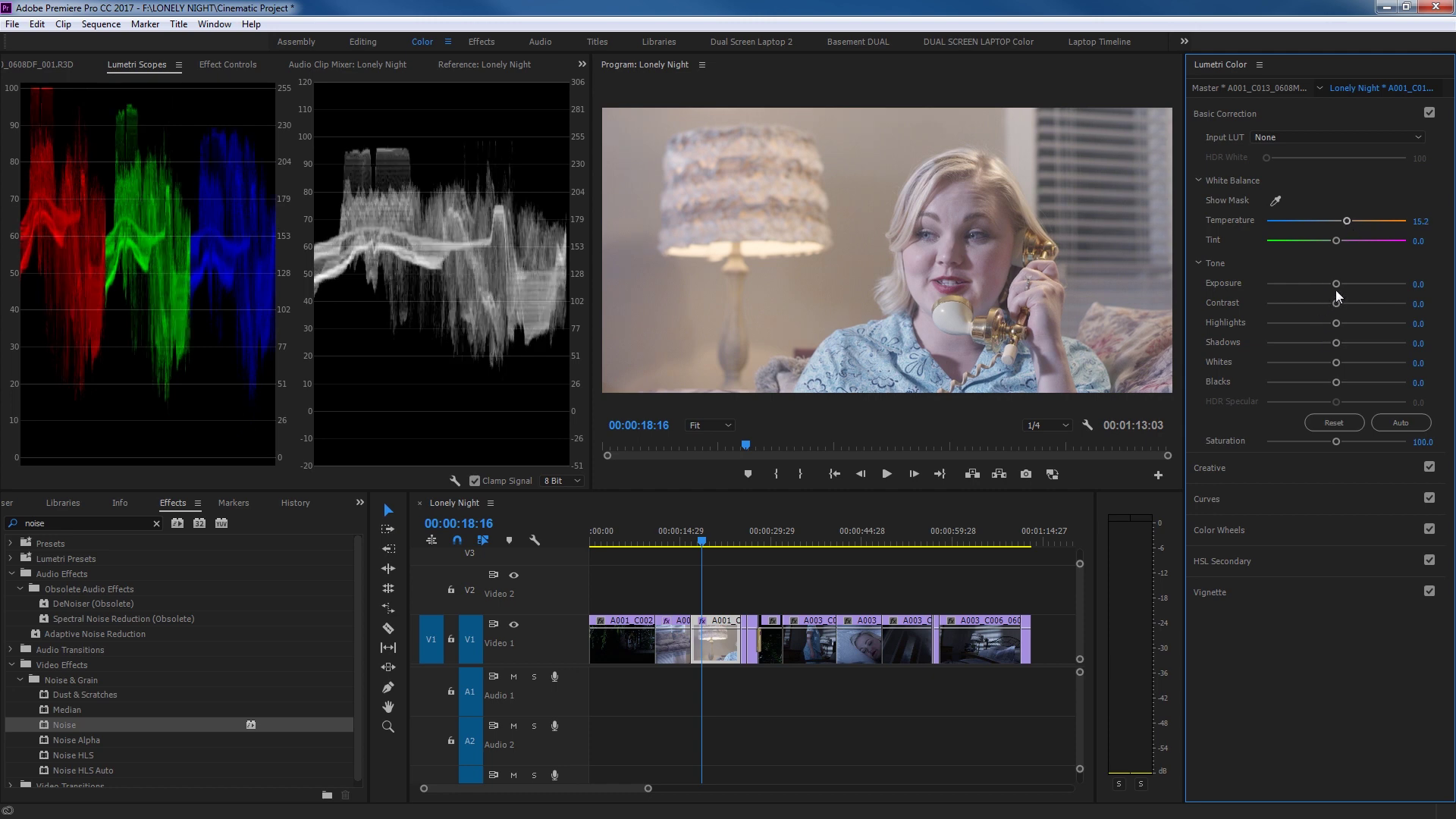
{"action": "left_click_drag", "start_coordinate": [1335, 284], "coordinate": [1327, 287]}
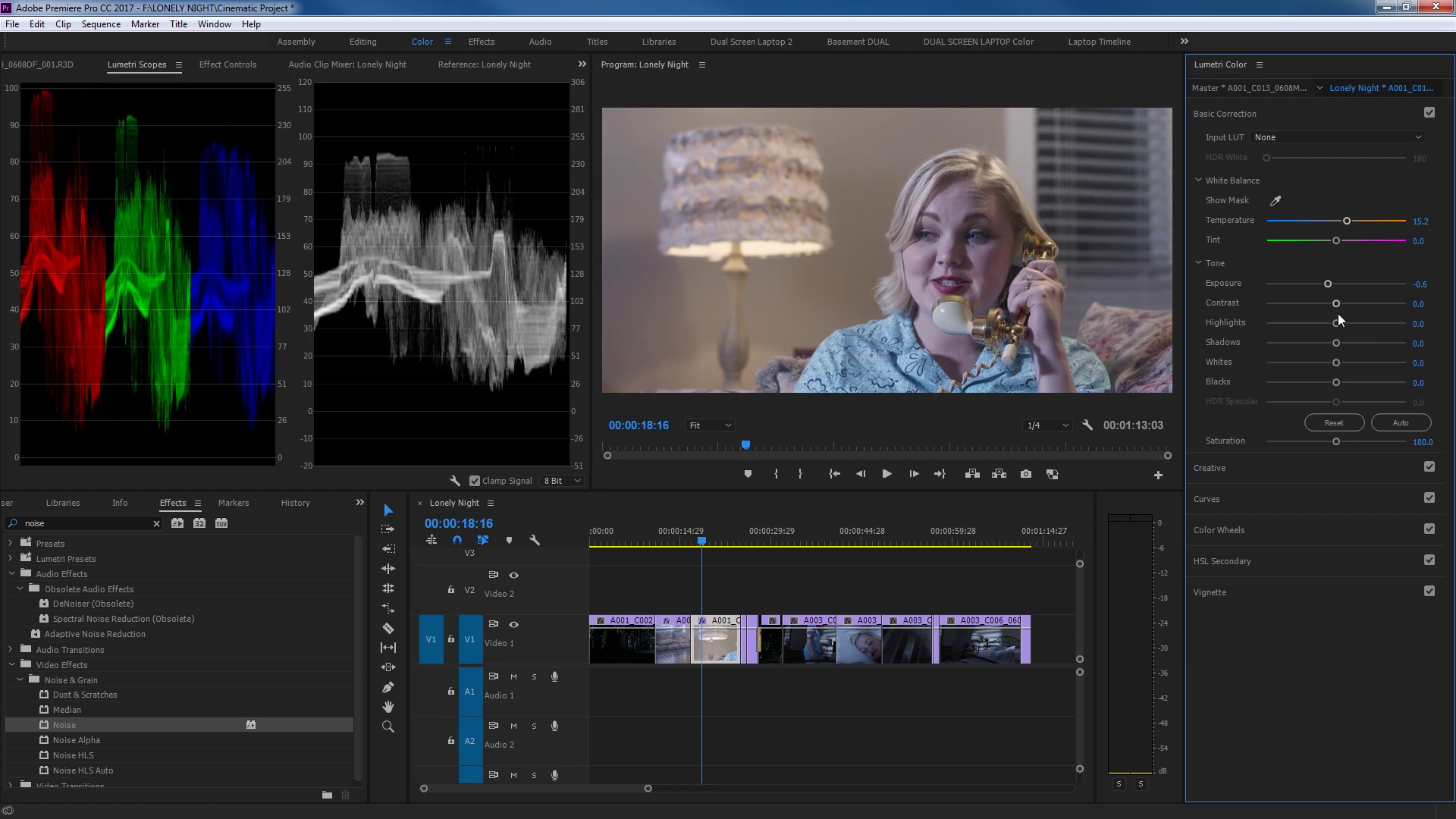
Step: Shape a gentle S-curve on the close-up's RGB master curve, lowering the shadows and lifting the highlights
{"action": "left_click", "coordinate": [1283, 468]}
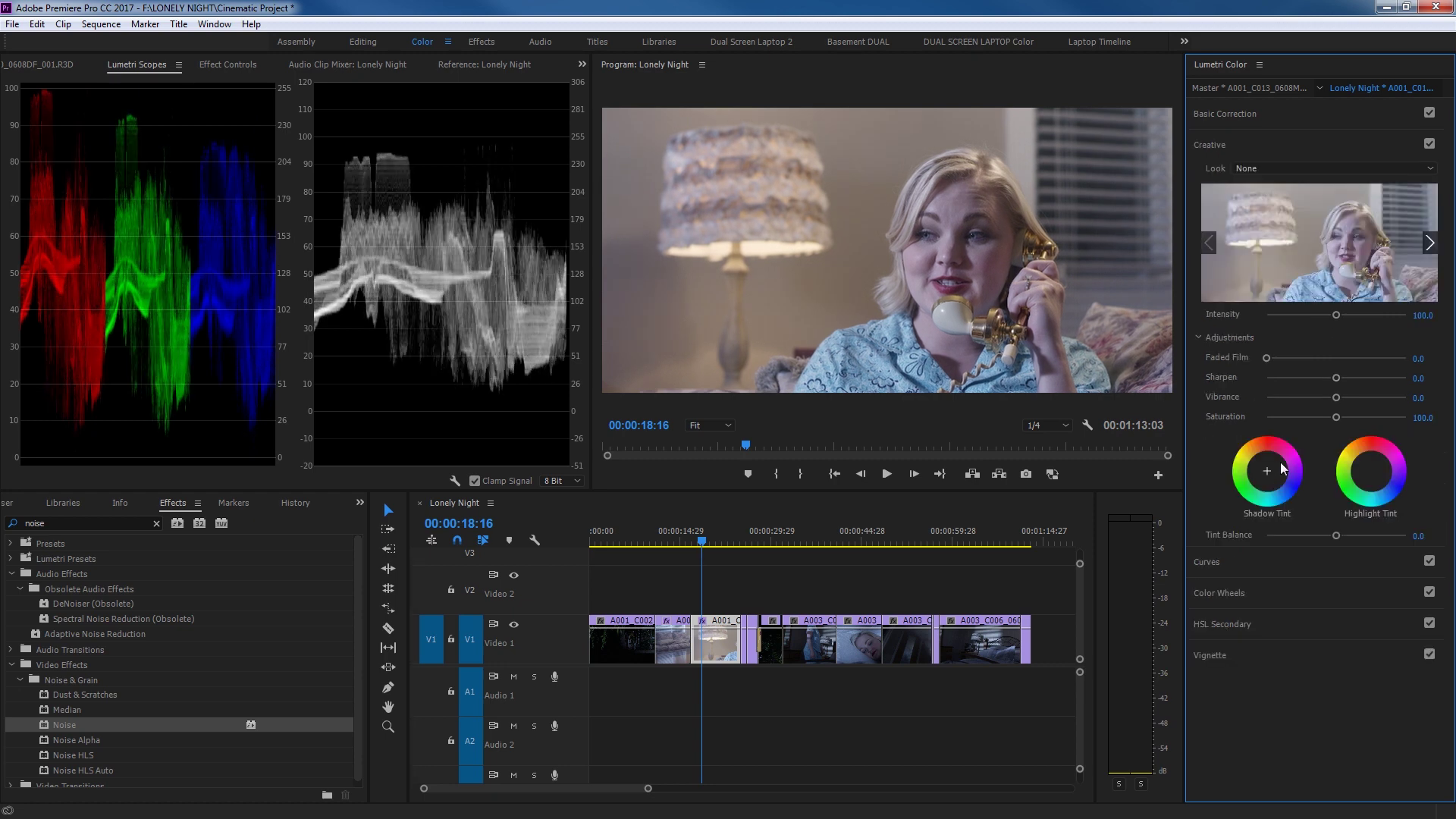
{"action": "left_click", "coordinate": [1282, 561]}
{"action": "left_click_drag", "start_coordinate": [1276, 409], "coordinate": [1275, 420]}
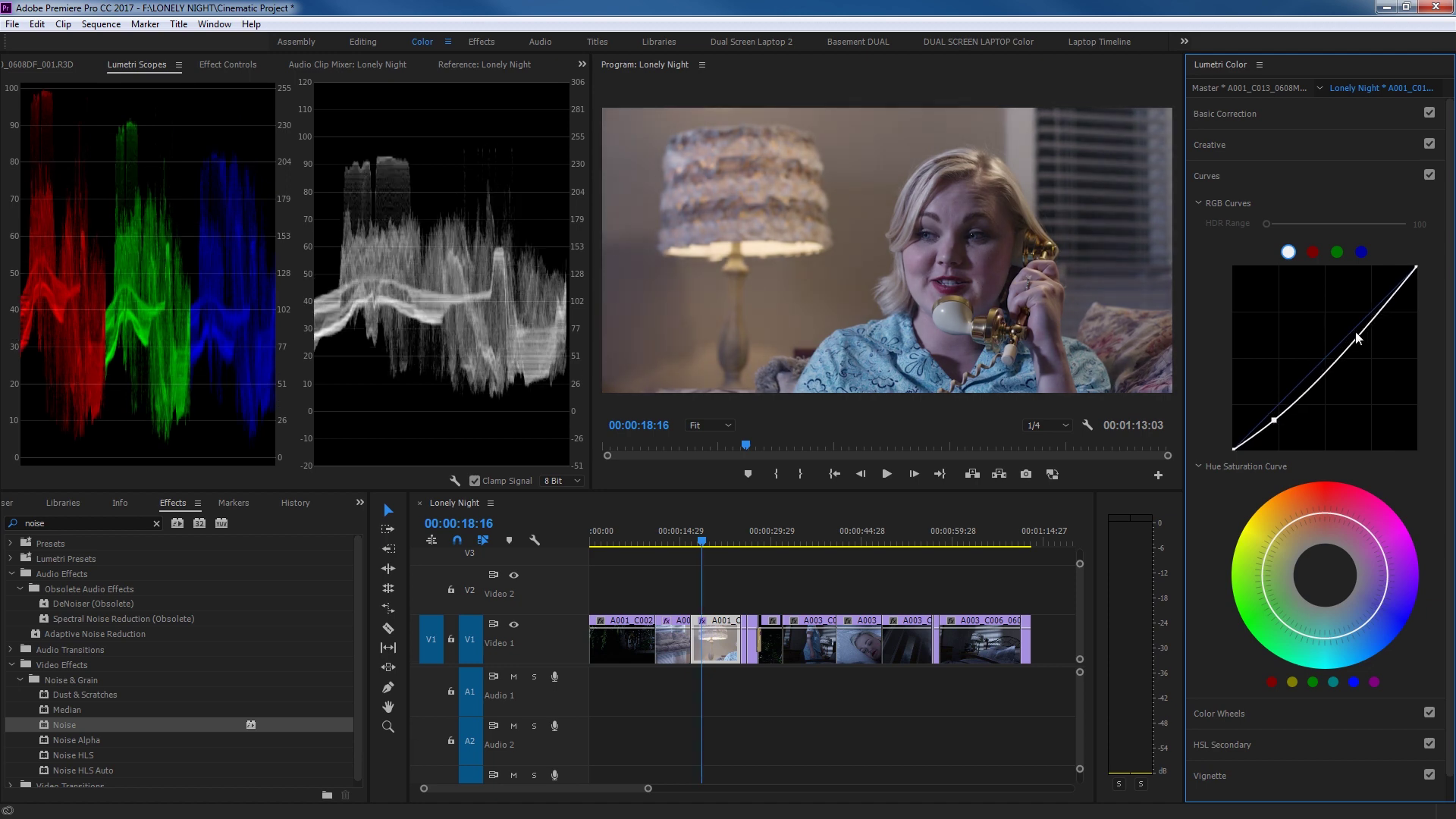
{"action": "left_click_drag", "start_coordinate": [1359, 338], "coordinate": [1347, 332]}
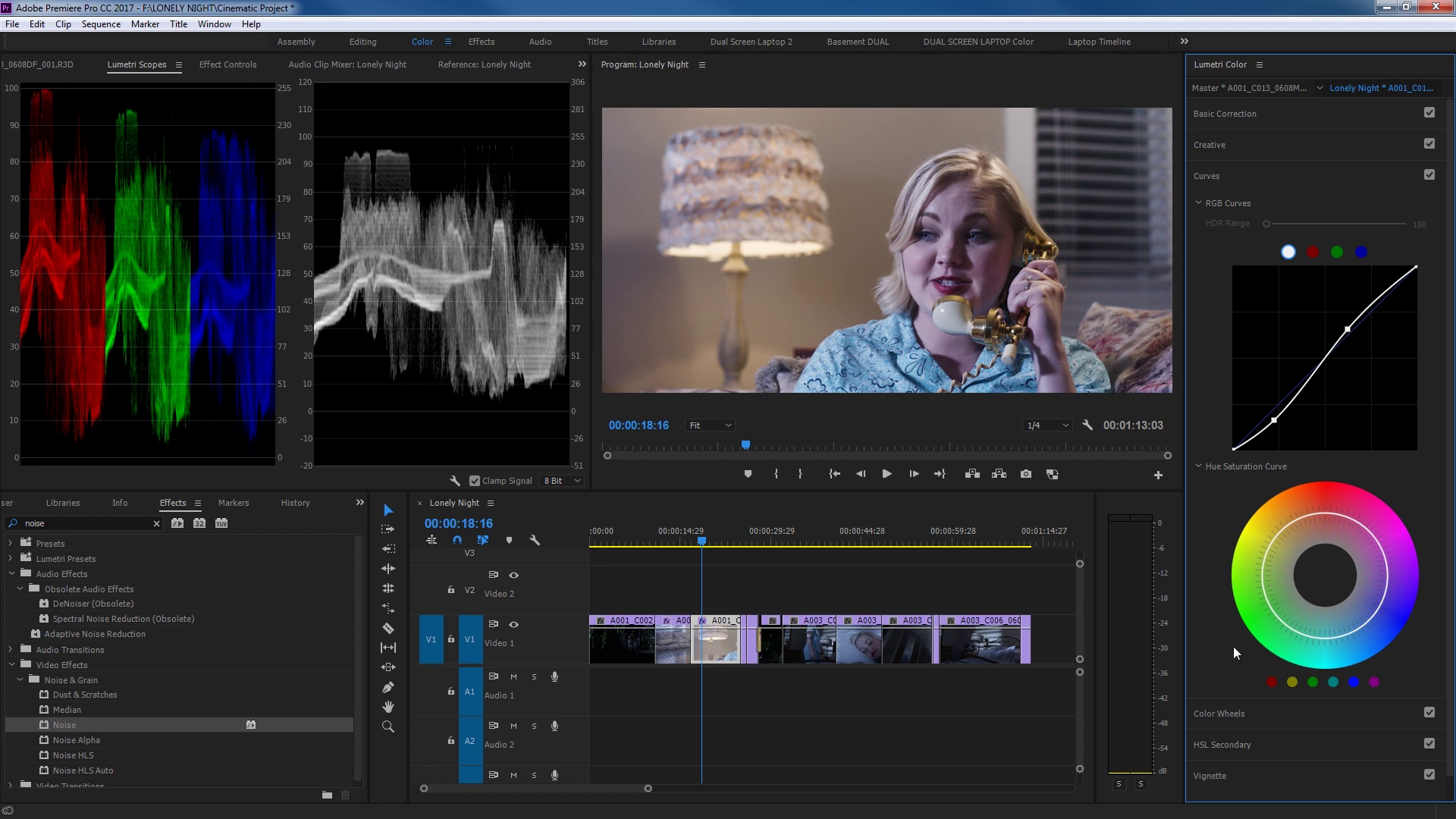
Step: Sample the skin tone on the woman's face into the HSL Secondary key for the close-up
{"action": "left_click", "coordinate": [1279, 740]}
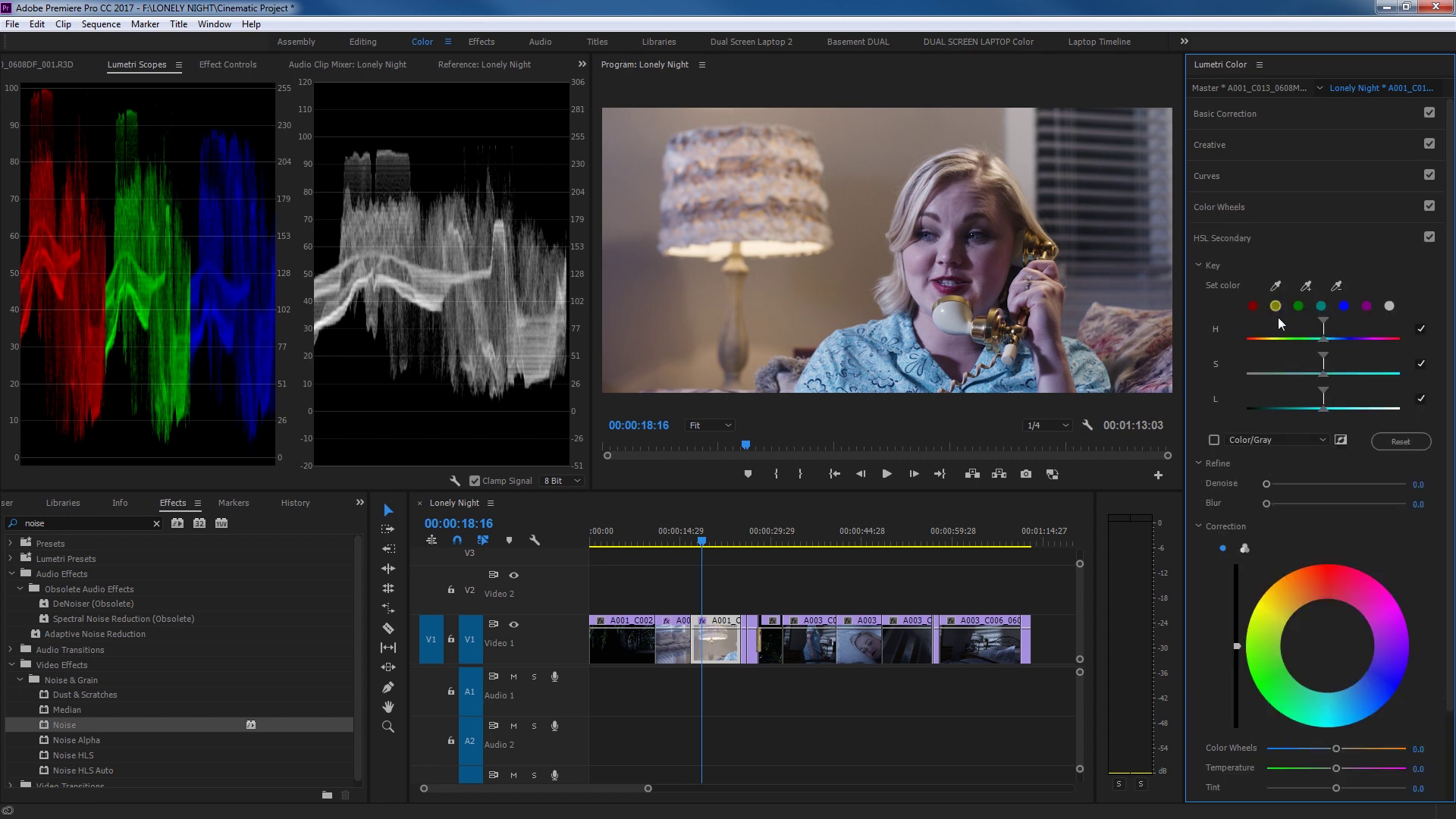
{"action": "left_click", "coordinate": [1304, 288]}
{"action": "left_click", "coordinate": [926, 256]}
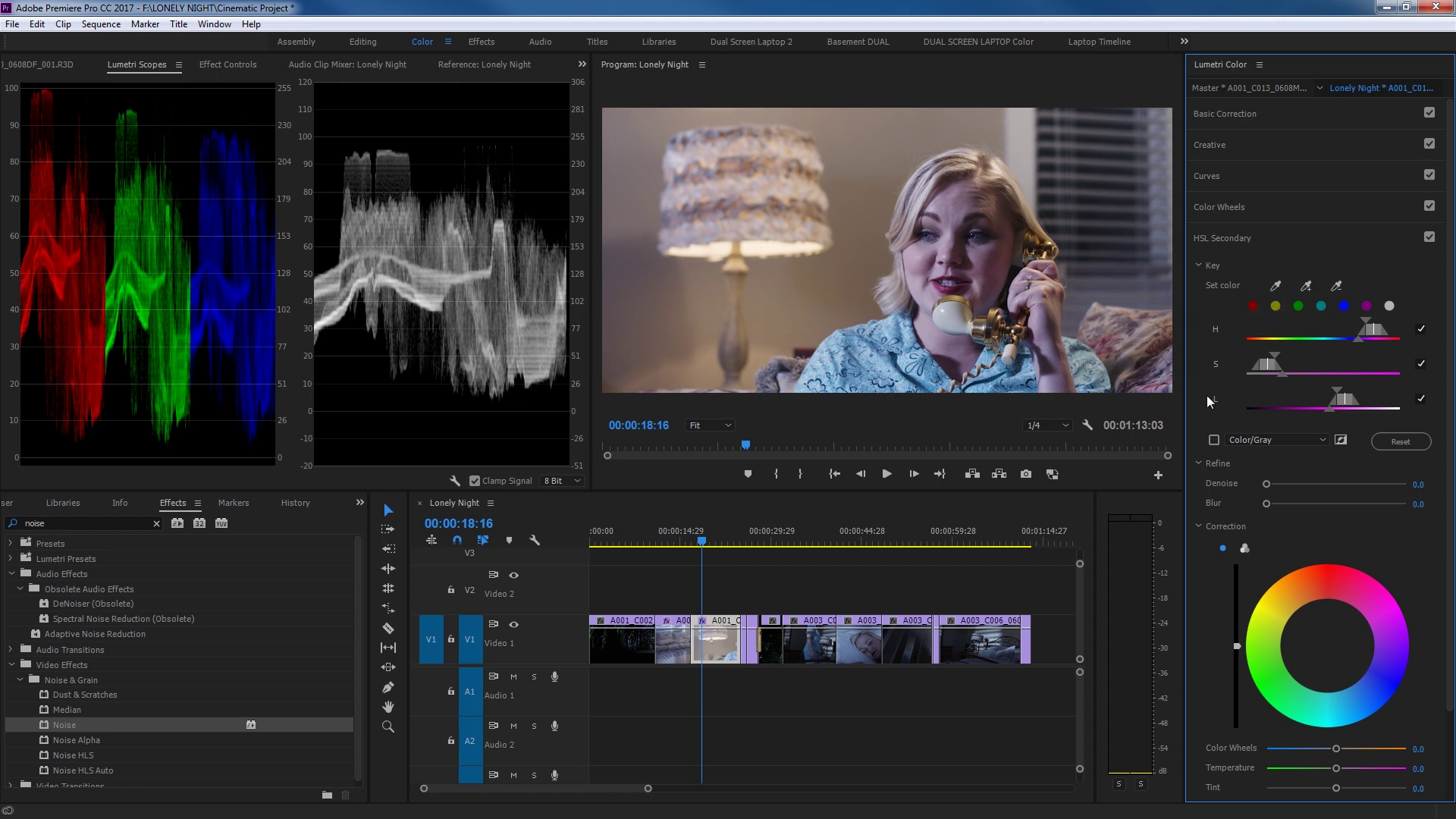
Step: Show the Color/Gray mask for the skin key and adjust its hue, saturation and luminance ranges to cover more skin
{"action": "left_click", "coordinate": [1214, 440]}
{"action": "scroll", "coordinate": [1285, 343], "scroll_direction": "down", "scroll_amount": 1}
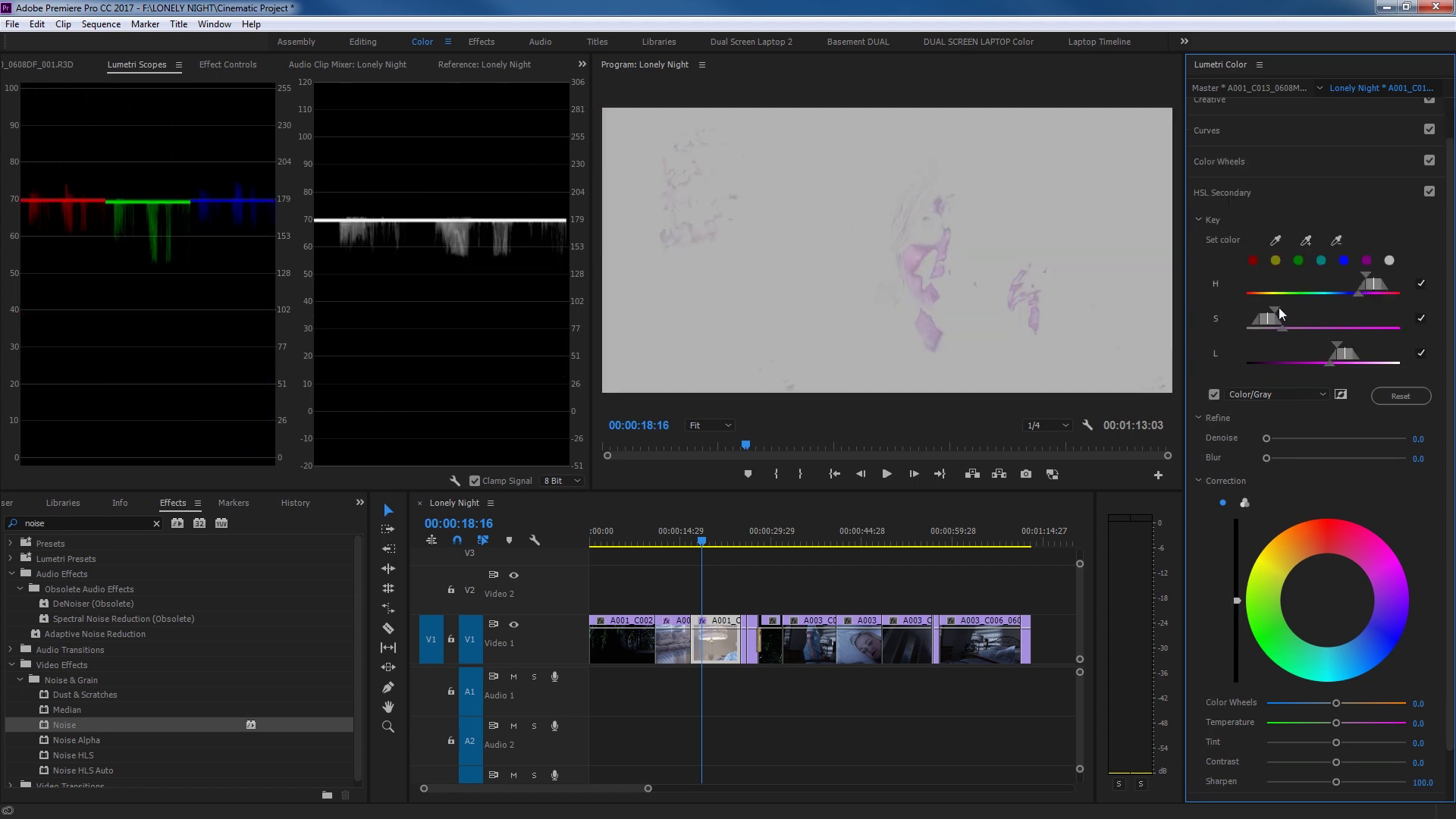
{"action": "left_click_drag", "start_coordinate": [1276, 308], "coordinate": [1293, 311]}
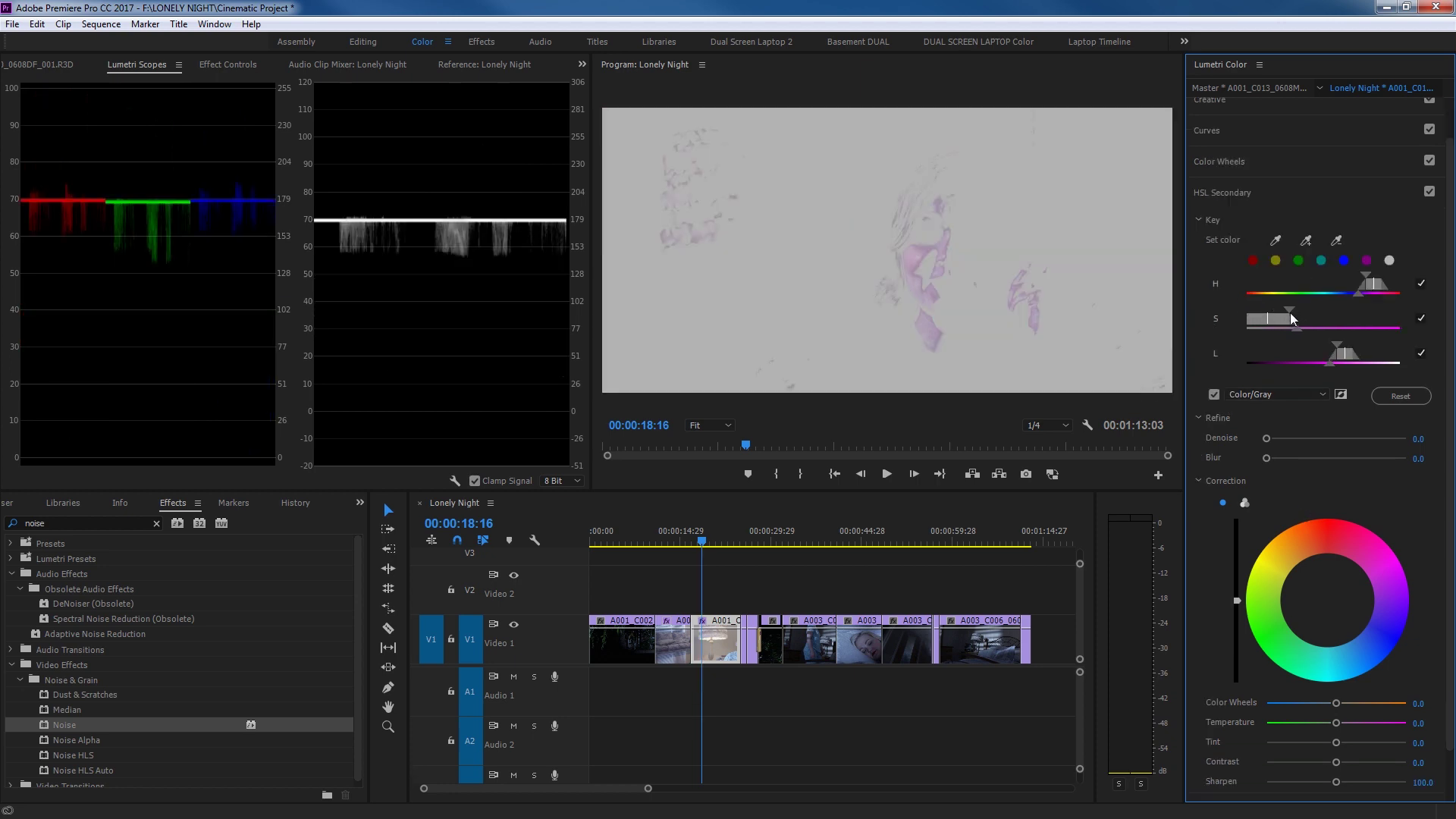
{"action": "left_click_drag", "start_coordinate": [1362, 274], "coordinate": [1354, 274]}
{"action": "left_click_drag", "start_coordinate": [1336, 347], "coordinate": [1323, 347]}
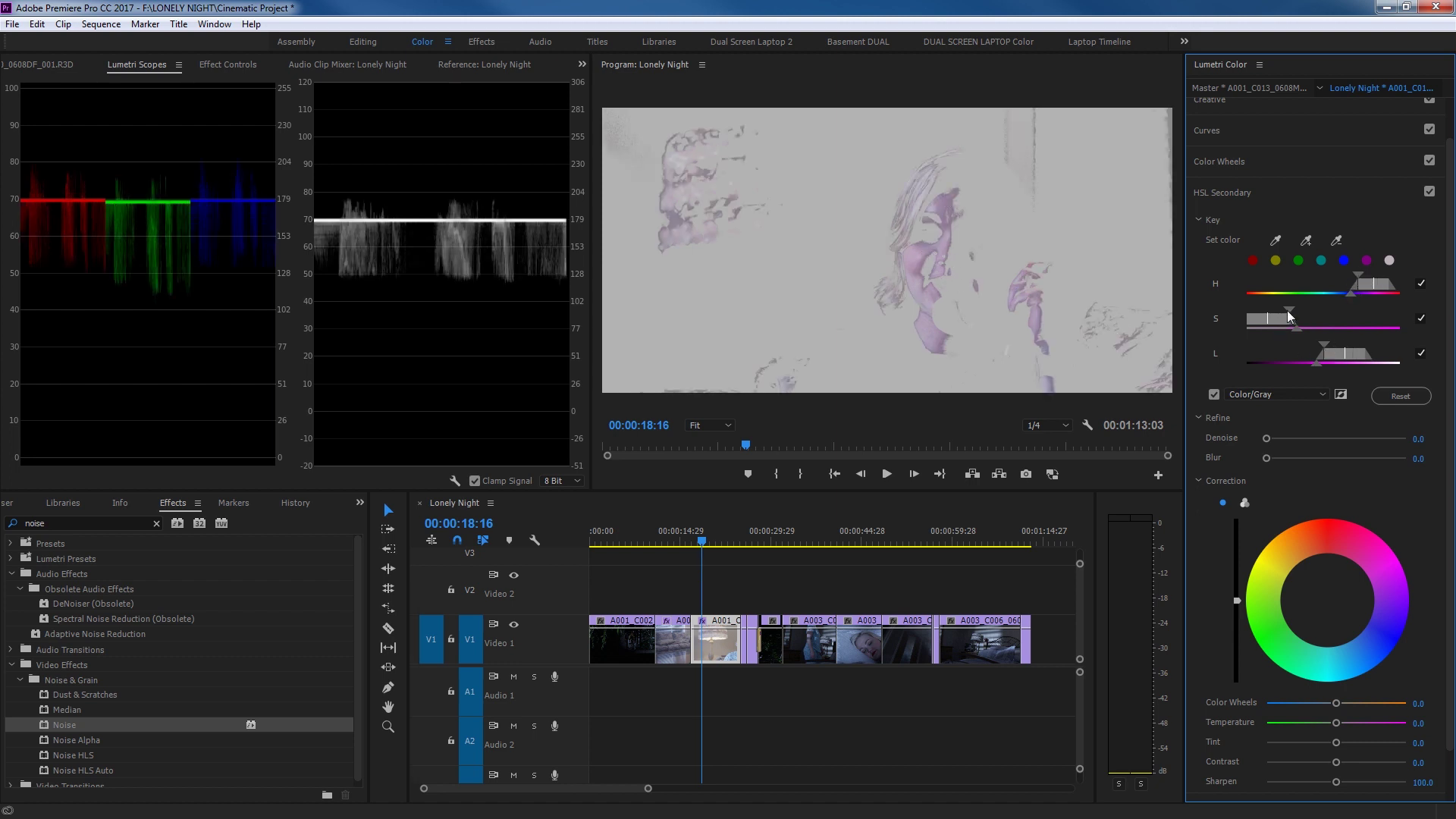
{"action": "left_click_drag", "start_coordinate": [1286, 311], "coordinate": [1281, 311]}
Step: Refine the skin key with Denoise 27.7 and Blur 7.8, then warm the keyed skin by 13.0 on the blue-orange correction
{"action": "left_click_drag", "start_coordinate": [1266, 439], "coordinate": [1304, 438]}
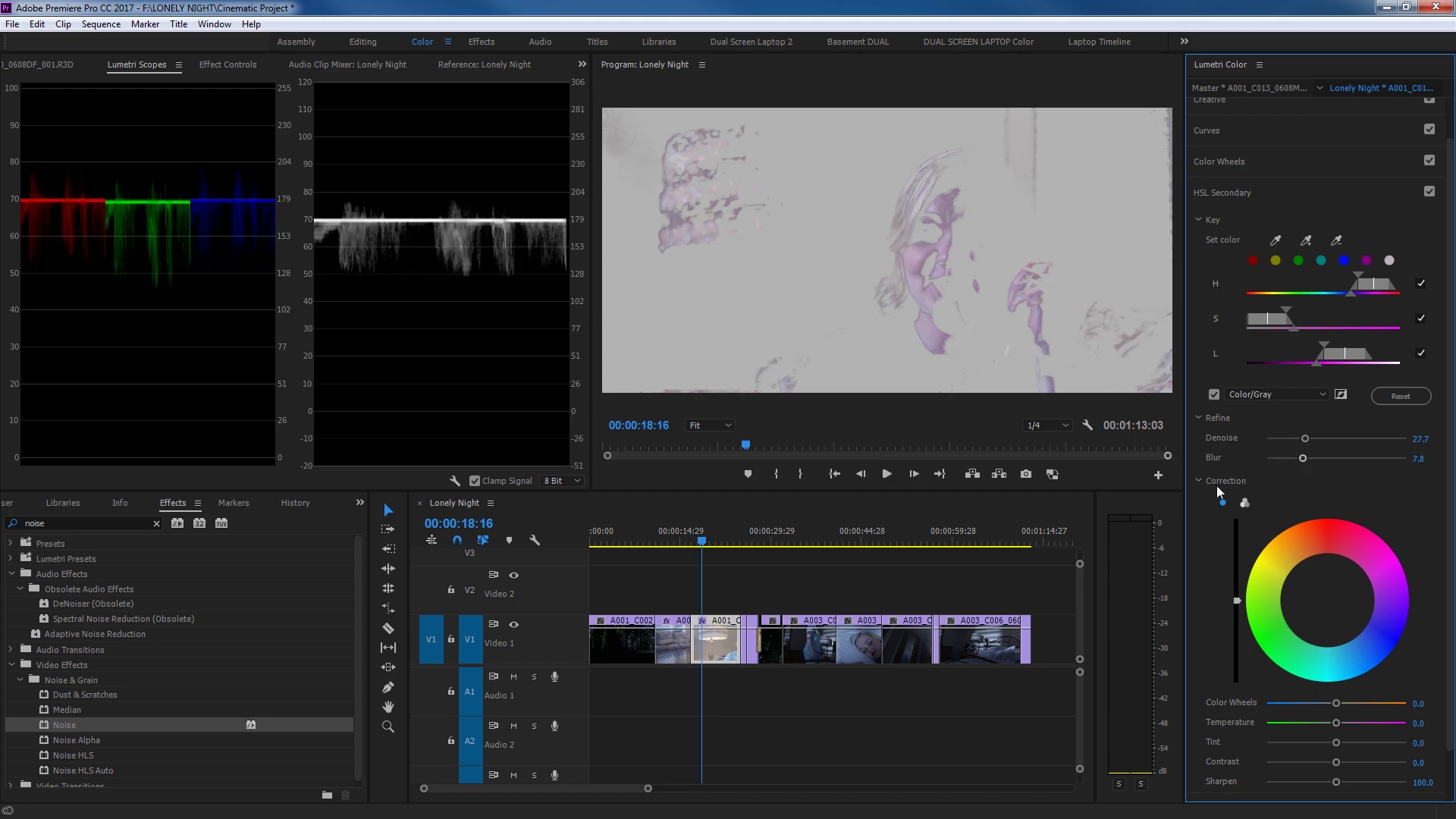
{"action": "left_click", "coordinate": [1214, 393]}
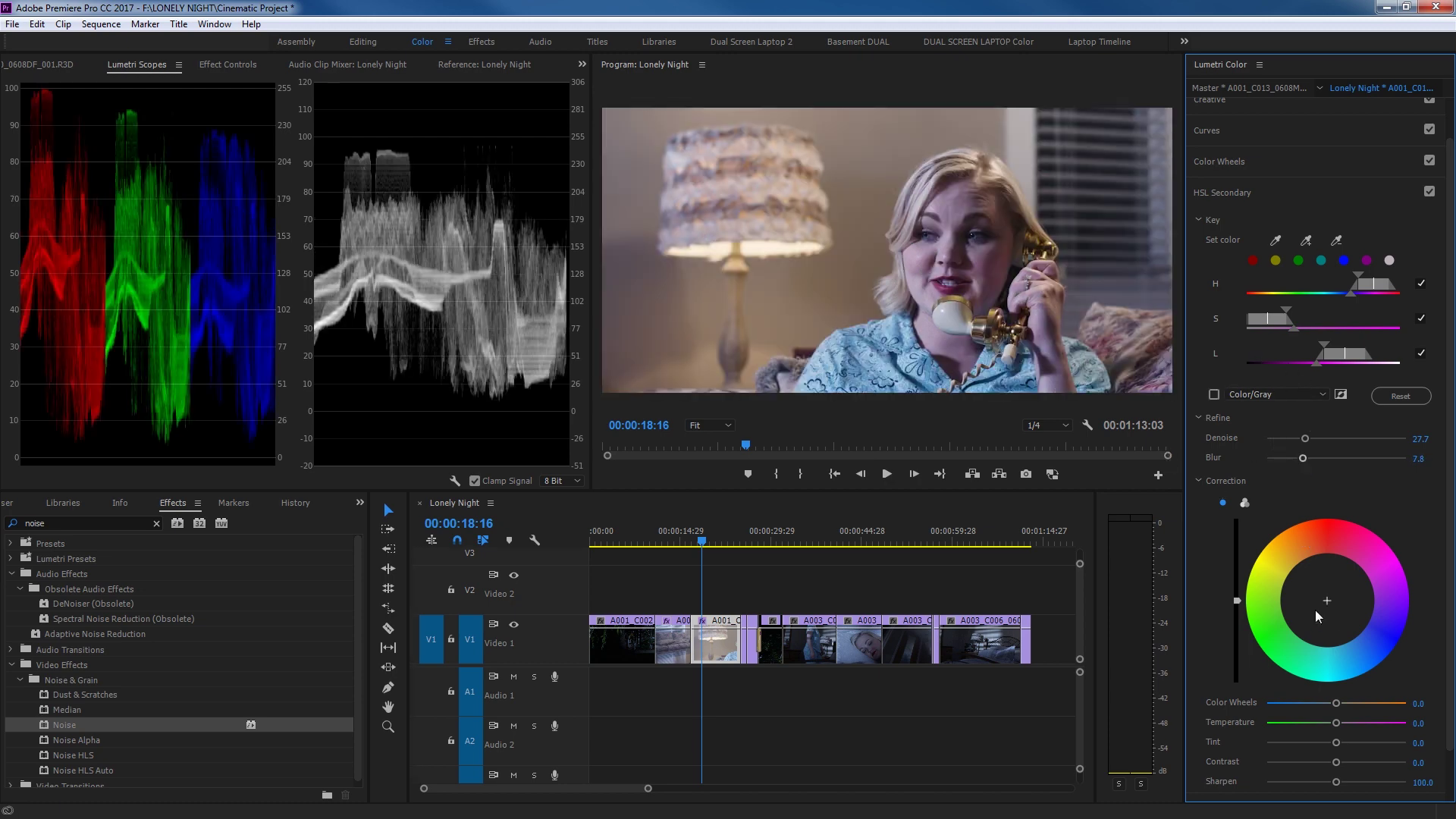
{"action": "mouse_move", "coordinate": [1336, 705]}
{"action": "left_mouse_down"}
{"action": "mouse_move", "coordinate": [1363, 705]}
{"action": "mouse_move", "coordinate": [1346, 705]}
{"action": "left_mouse_up"}
{"action": "scroll", "coordinate": [1289, 341], "scroll_direction": "up", "scroll_amount": 2}
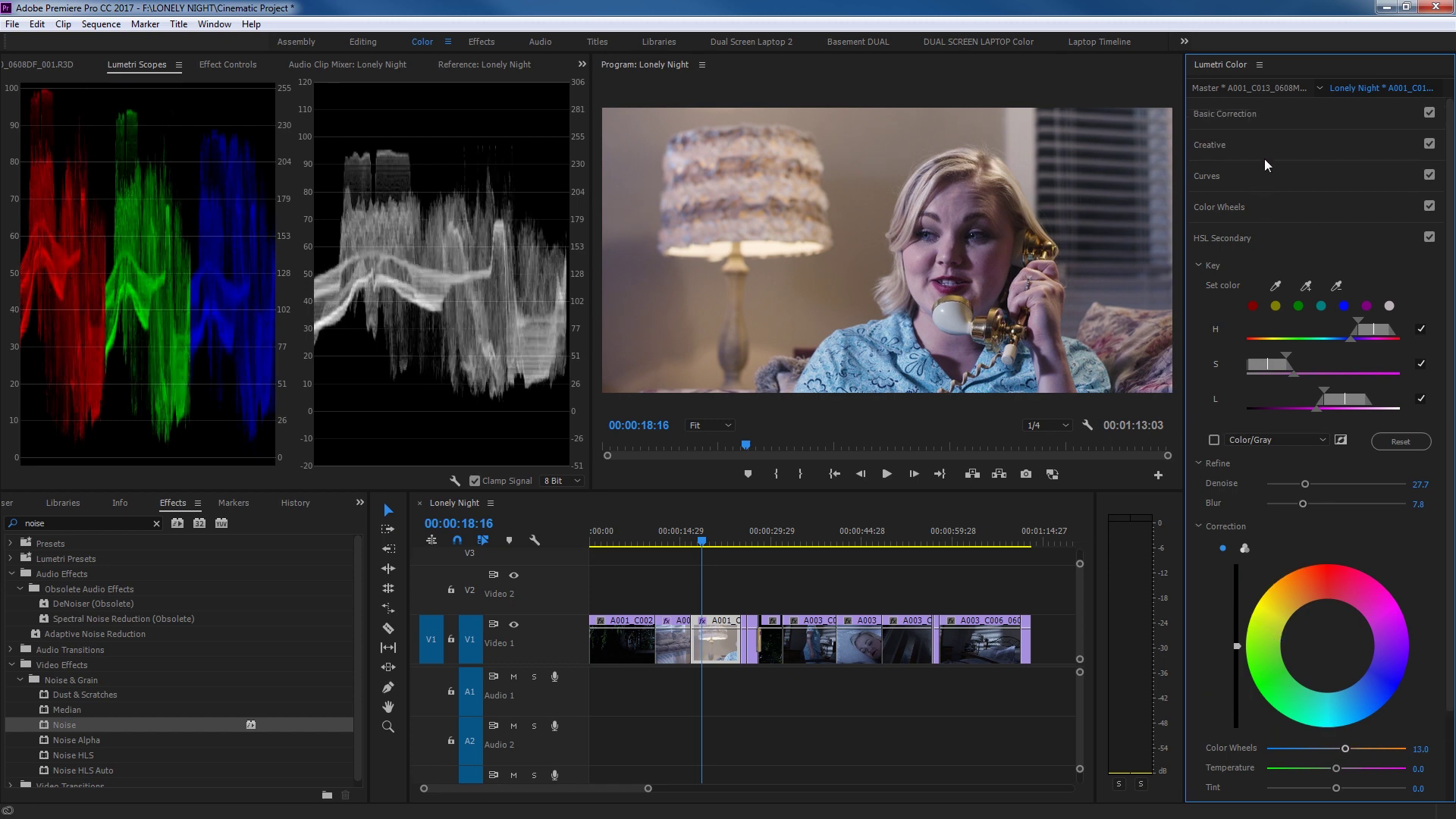
Step: Set the close-up's creative adjustments to Sharpen 69.6, Vibrance 29.3 and Saturation 117.4
{"action": "left_click", "coordinate": [1263, 152]}
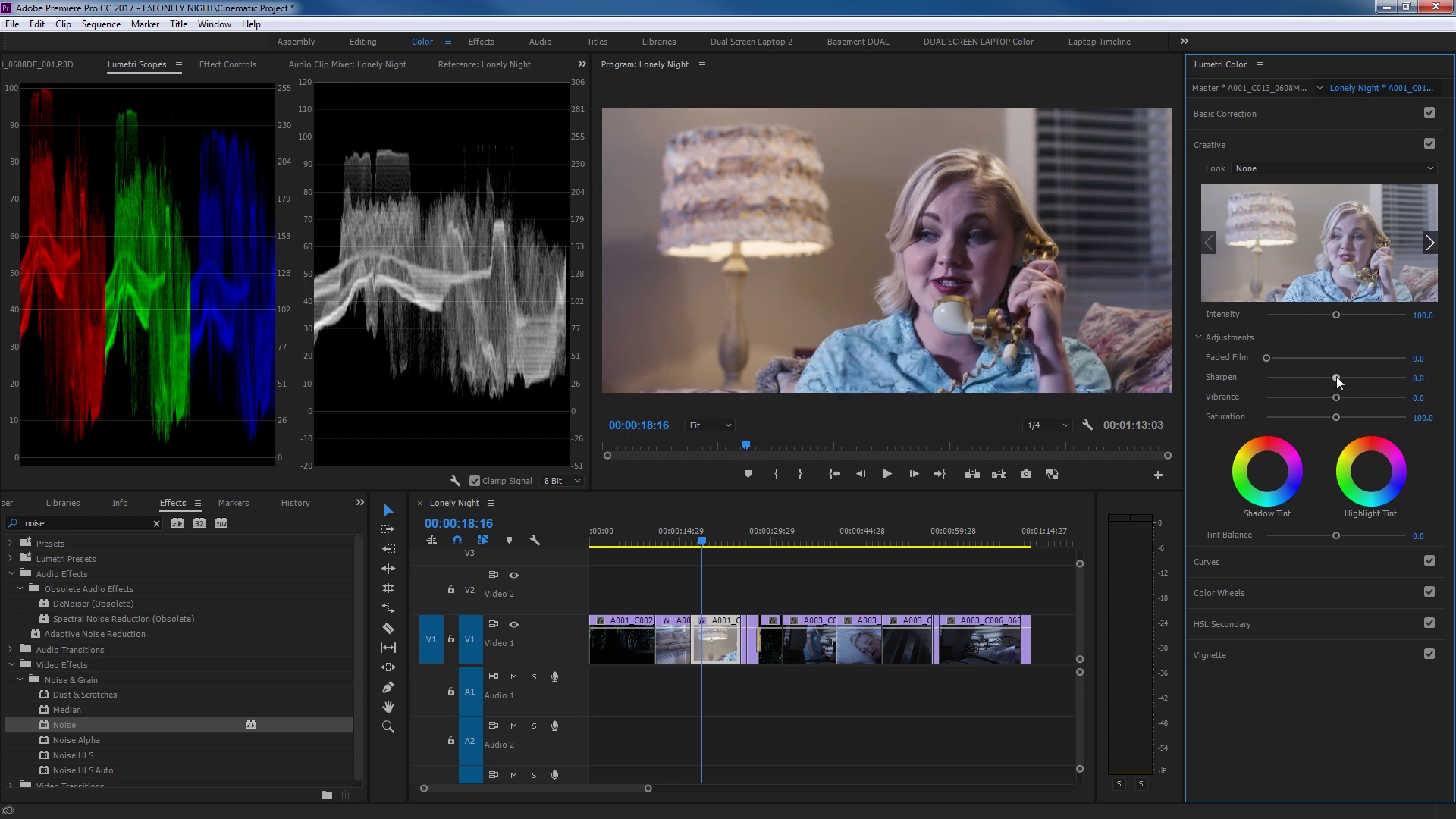
{"action": "left_click_drag", "start_coordinate": [1336, 377], "coordinate": [1385, 377]}
{"action": "mouse_move", "coordinate": [1336, 397]}
{"action": "left_mouse_down"}
{"action": "mouse_move", "coordinate": [1358, 398]}
{"action": "mouse_move", "coordinate": [1340, 417]}
{"action": "left_mouse_up"}
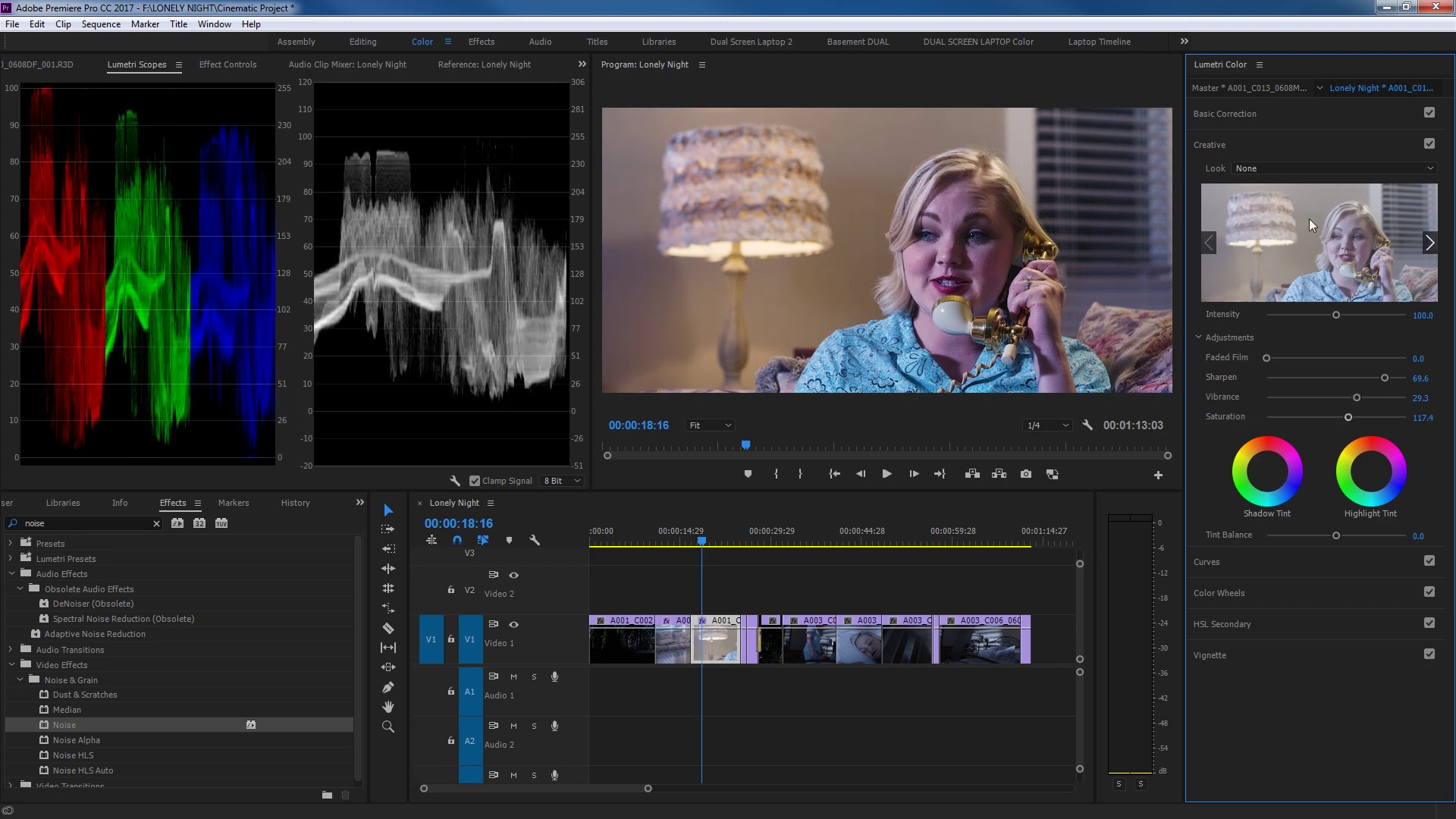
Step: Apply the Fuji F125 Kodak 2393 look to the close-up at Intensity 48.9 and check it on another frame
{"action": "left_click", "coordinate": [1275, 169]}
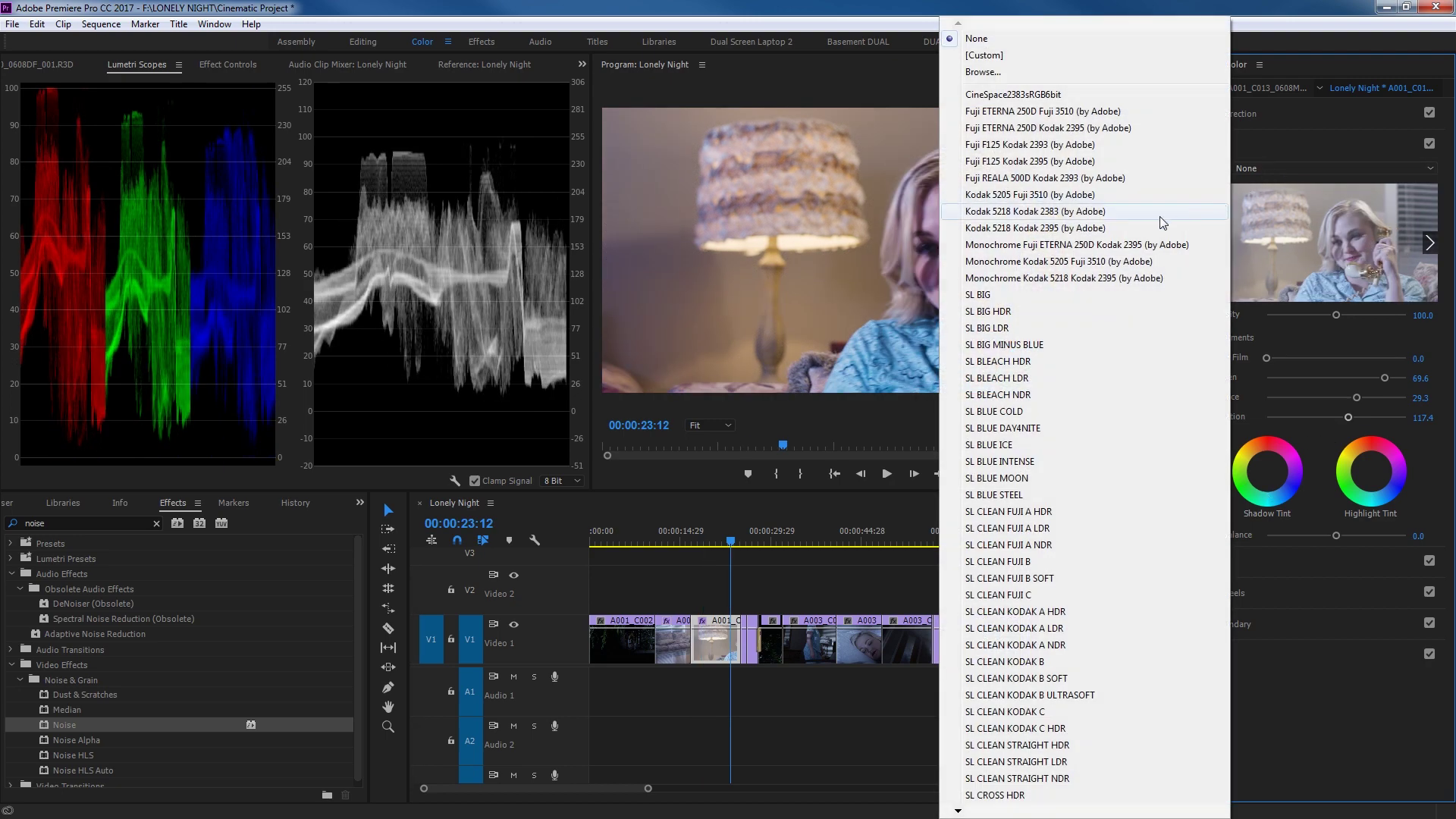
{"action": "left_click", "coordinate": [1065, 148]}
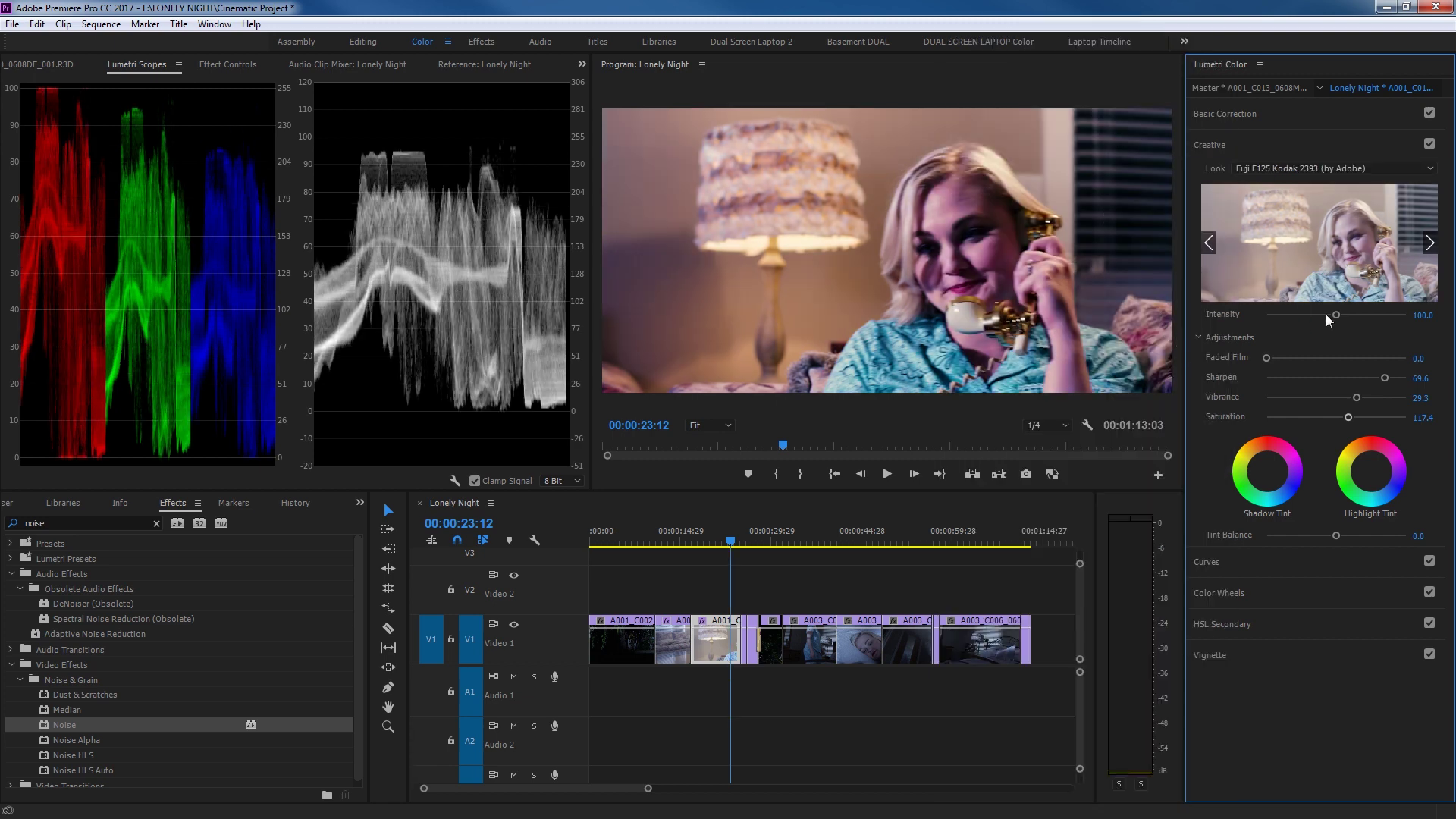
{"action": "left_click_drag", "start_coordinate": [1325, 314], "coordinate": [1300, 321]}
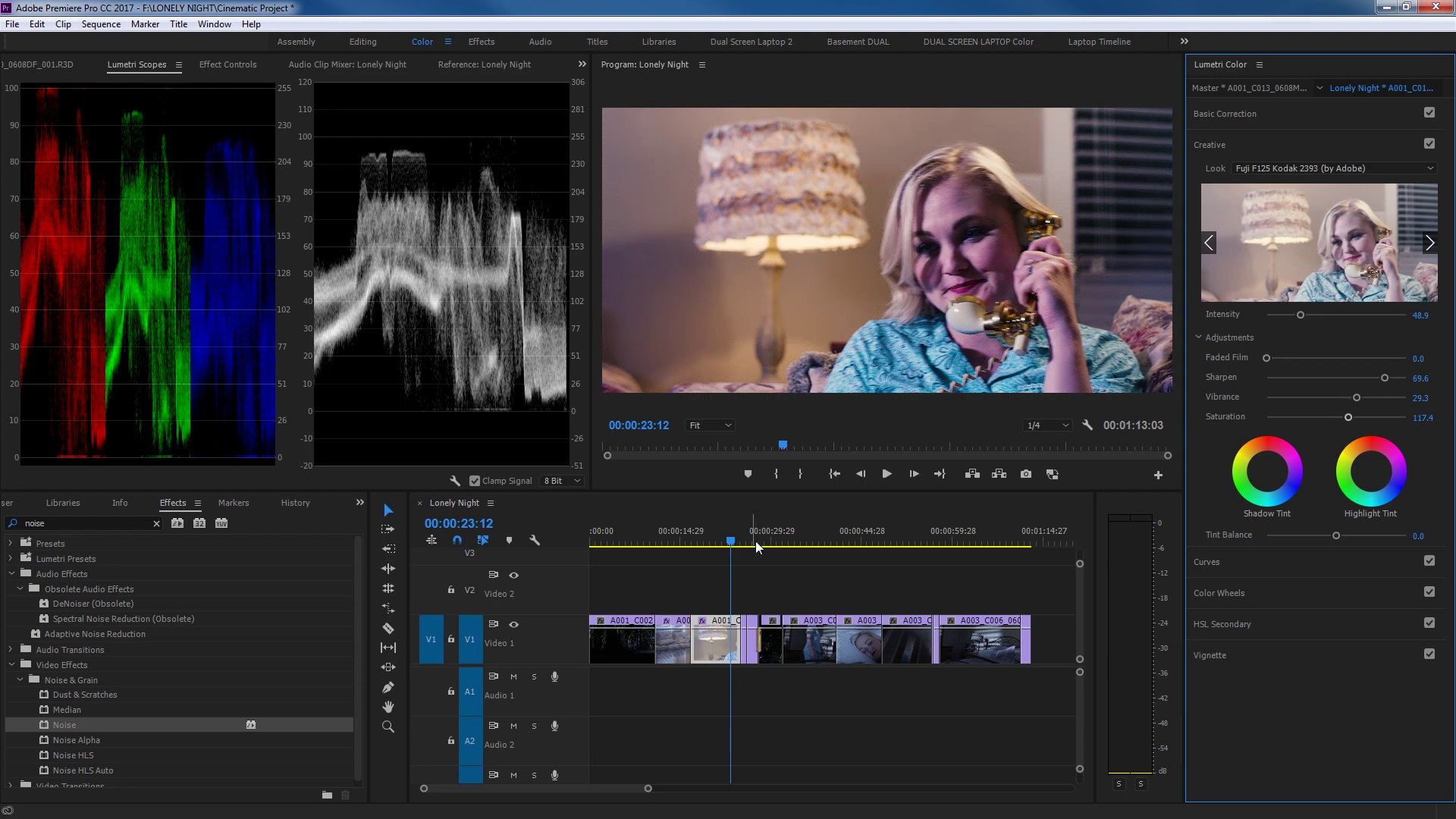
{"action": "left_click_drag", "start_coordinate": [756, 540], "coordinate": [711, 540]}
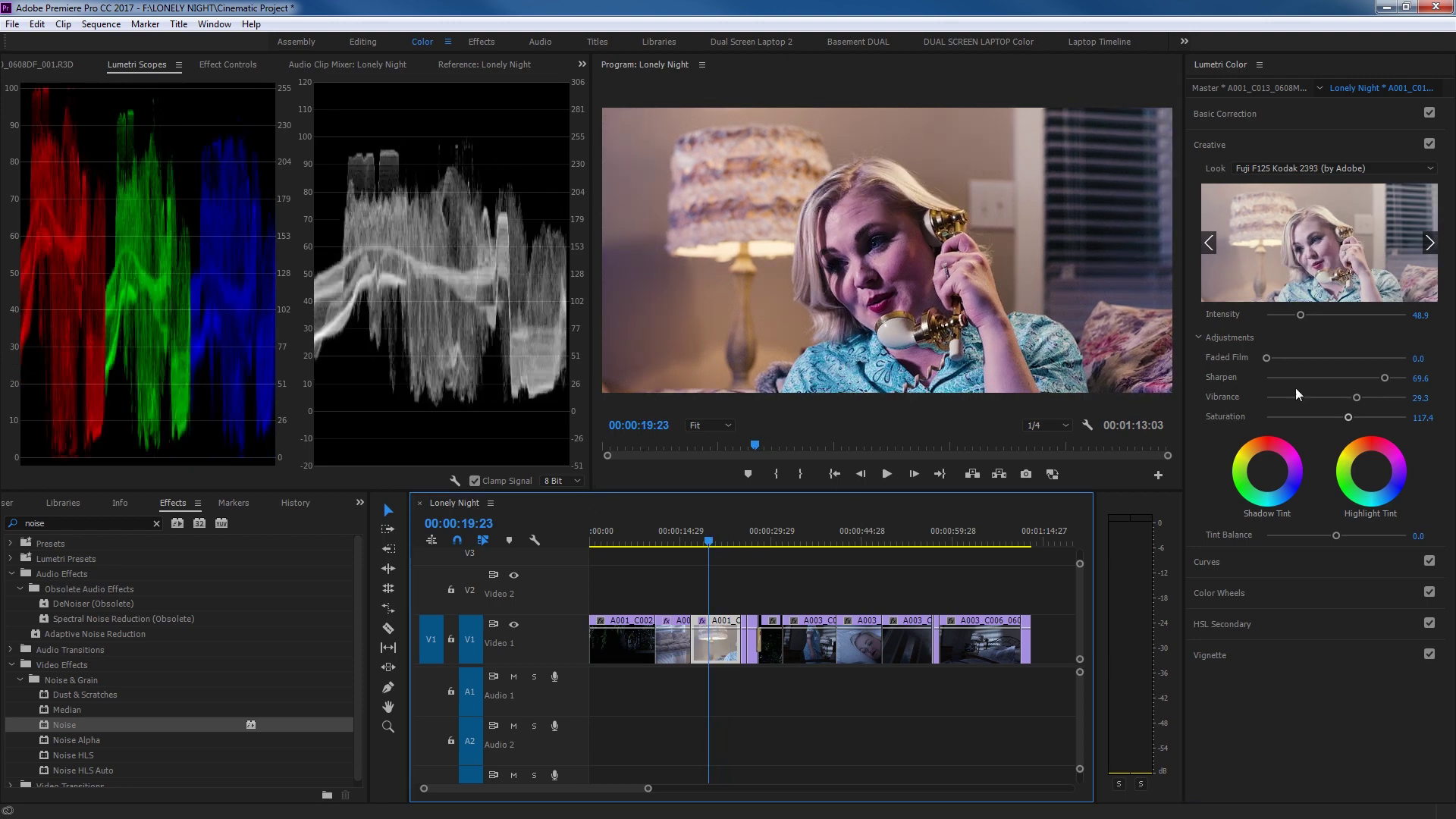
Step: Set the close-up's Exposure to -0.5 and open its color wheels
{"action": "left_click", "coordinate": [1281, 114]}
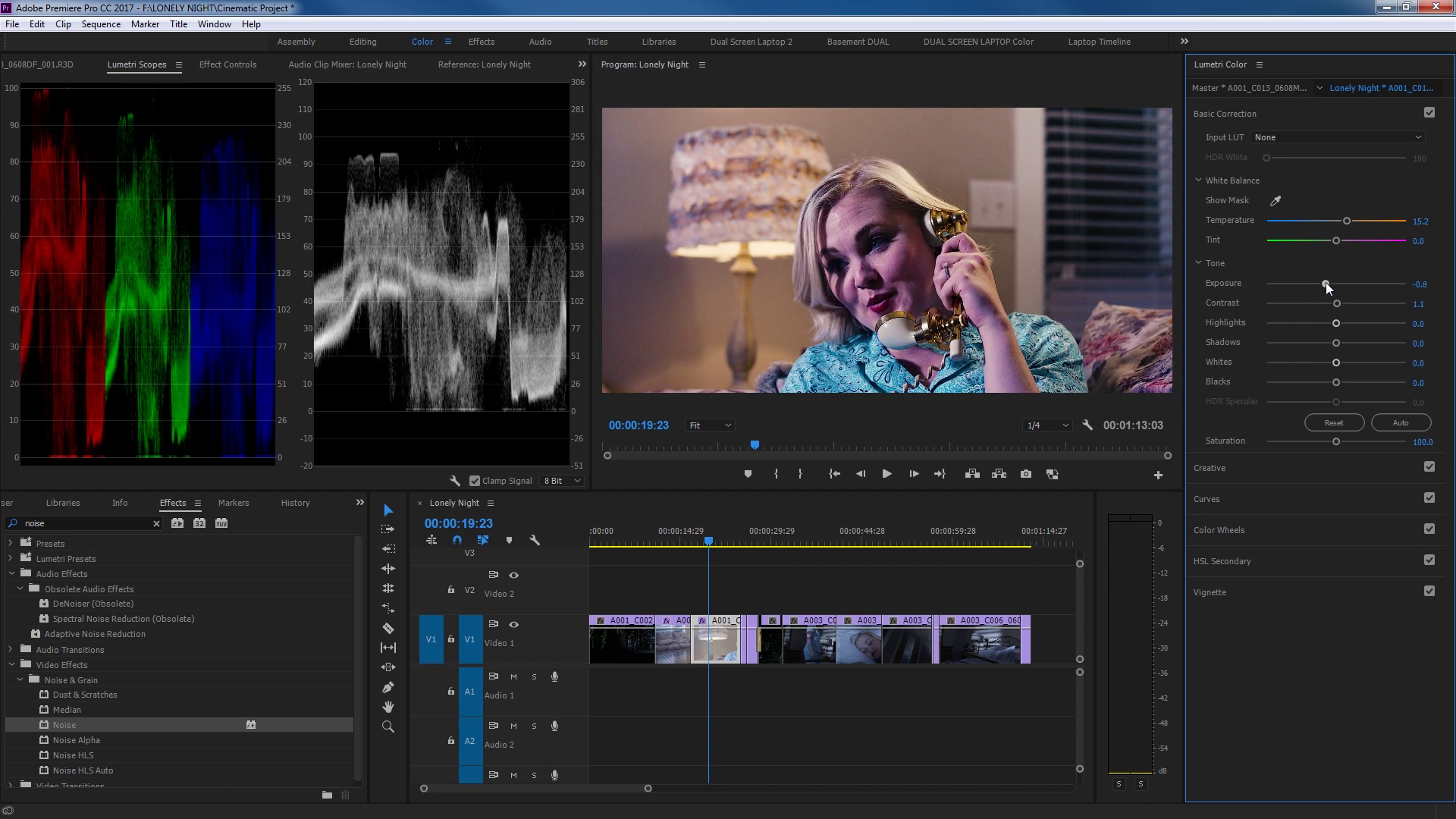
{"action": "left_click_drag", "start_coordinate": [1327, 285], "coordinate": [1328, 285]}
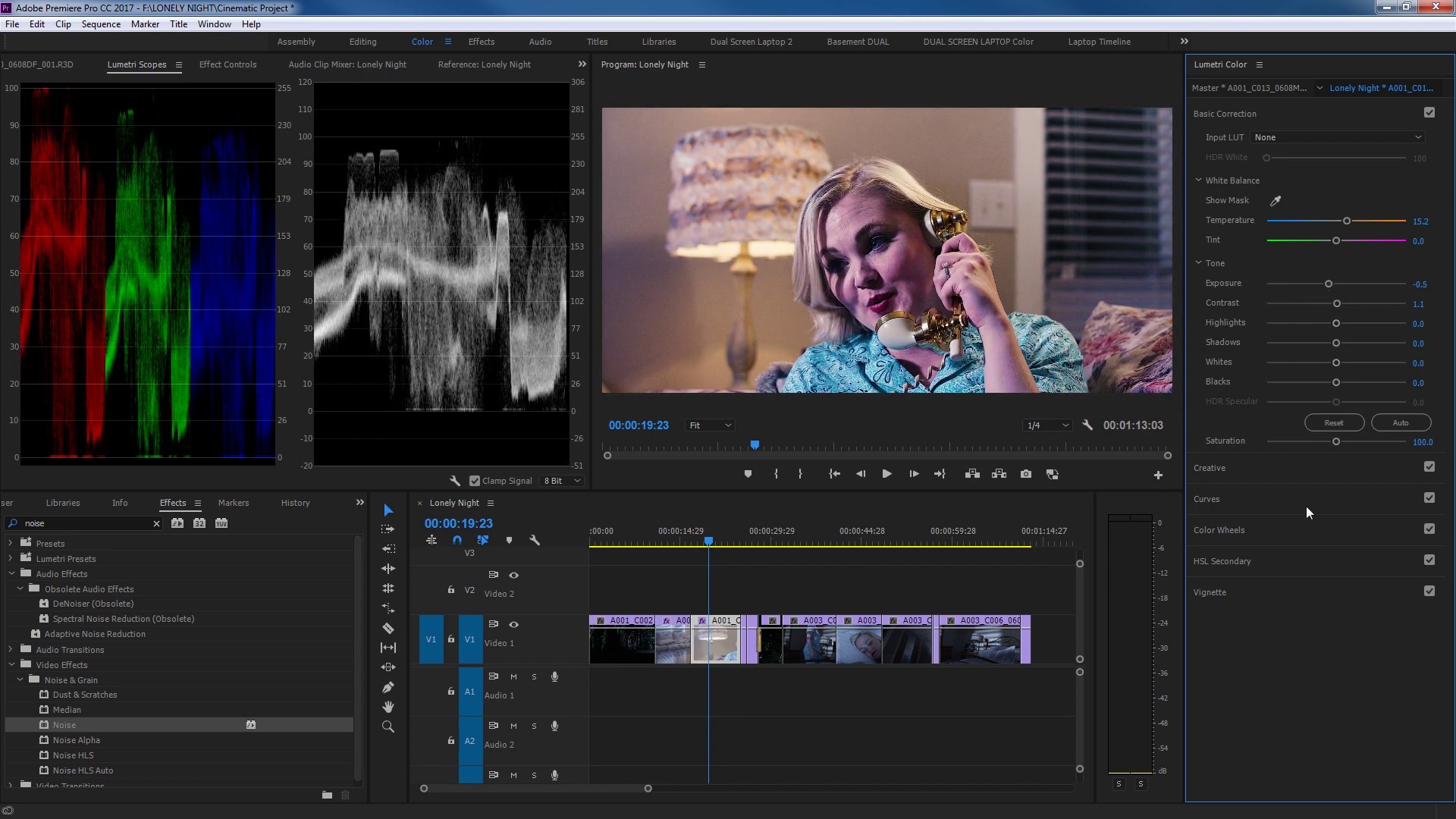
{"action": "left_click", "coordinate": [1244, 530]}
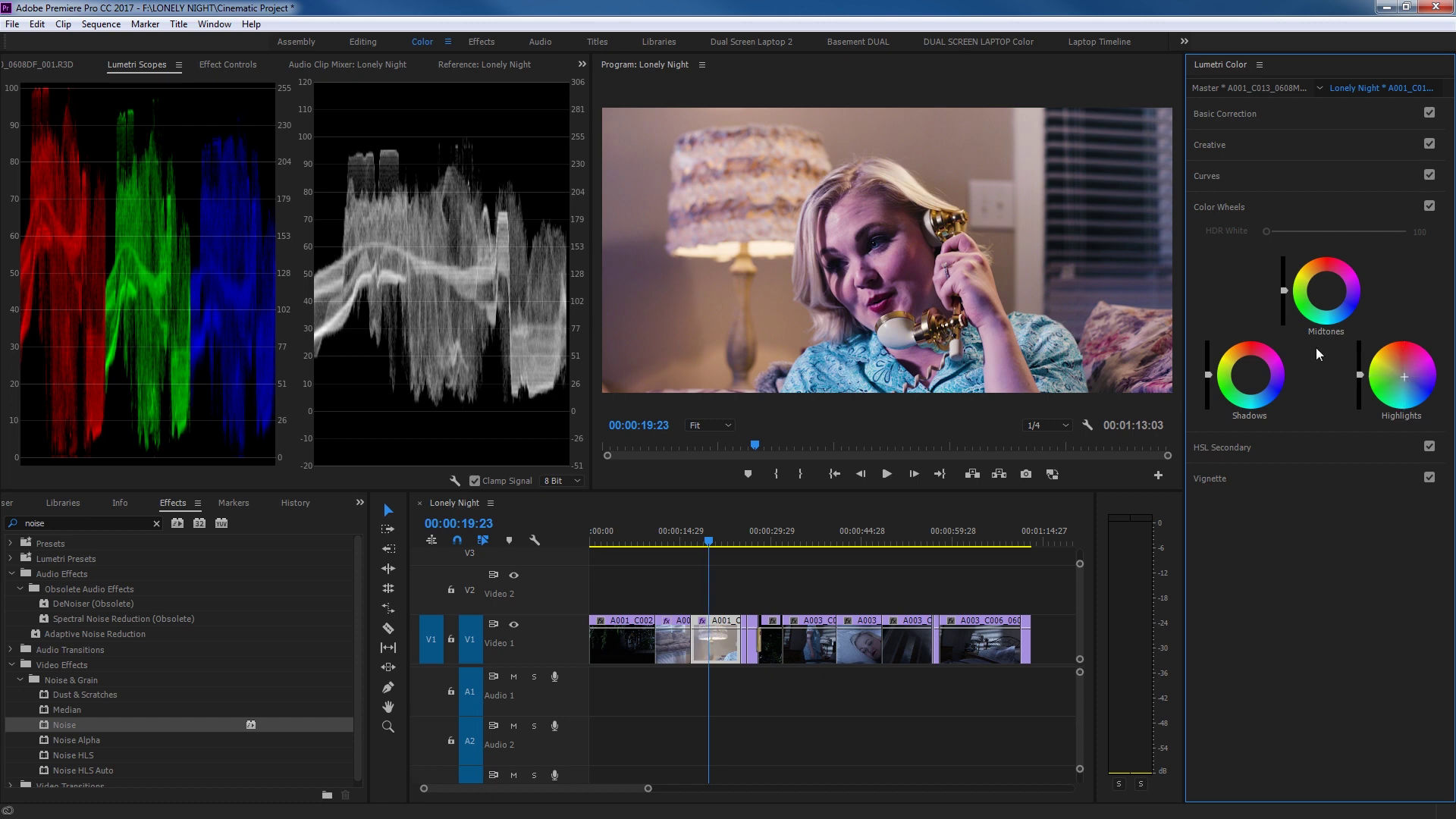
Step: Compare the close-up with the couch shot by playing across their cut, and set the close-up's Temperature to 18.5
{"action": "left_click", "coordinate": [701, 543]}
{"action": "left_click_drag", "start_coordinate": [703, 546], "coordinate": [686, 544]}
{"action": "key", "text": "space"}
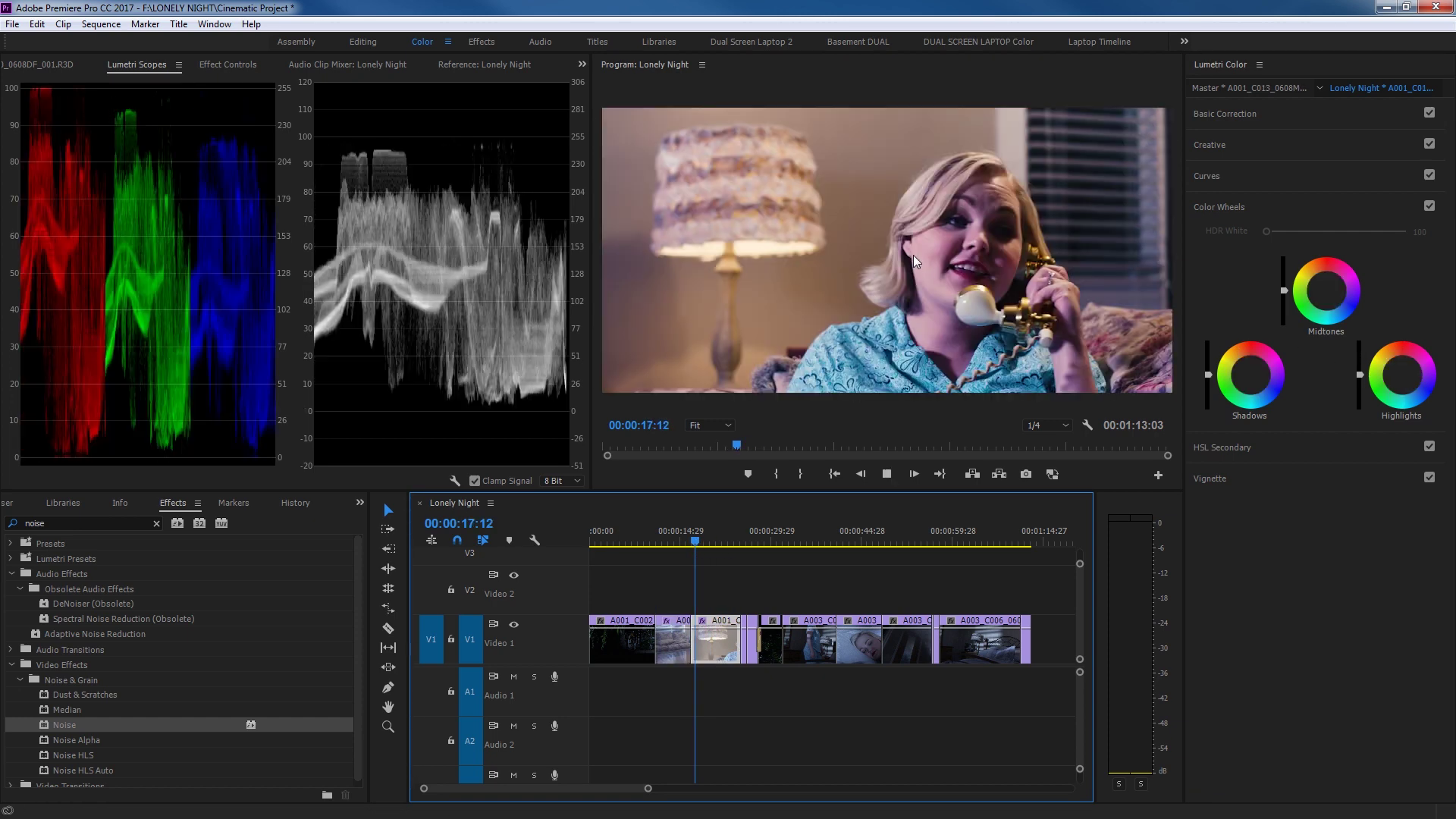
{"action": "left_click", "coordinate": [675, 531]}
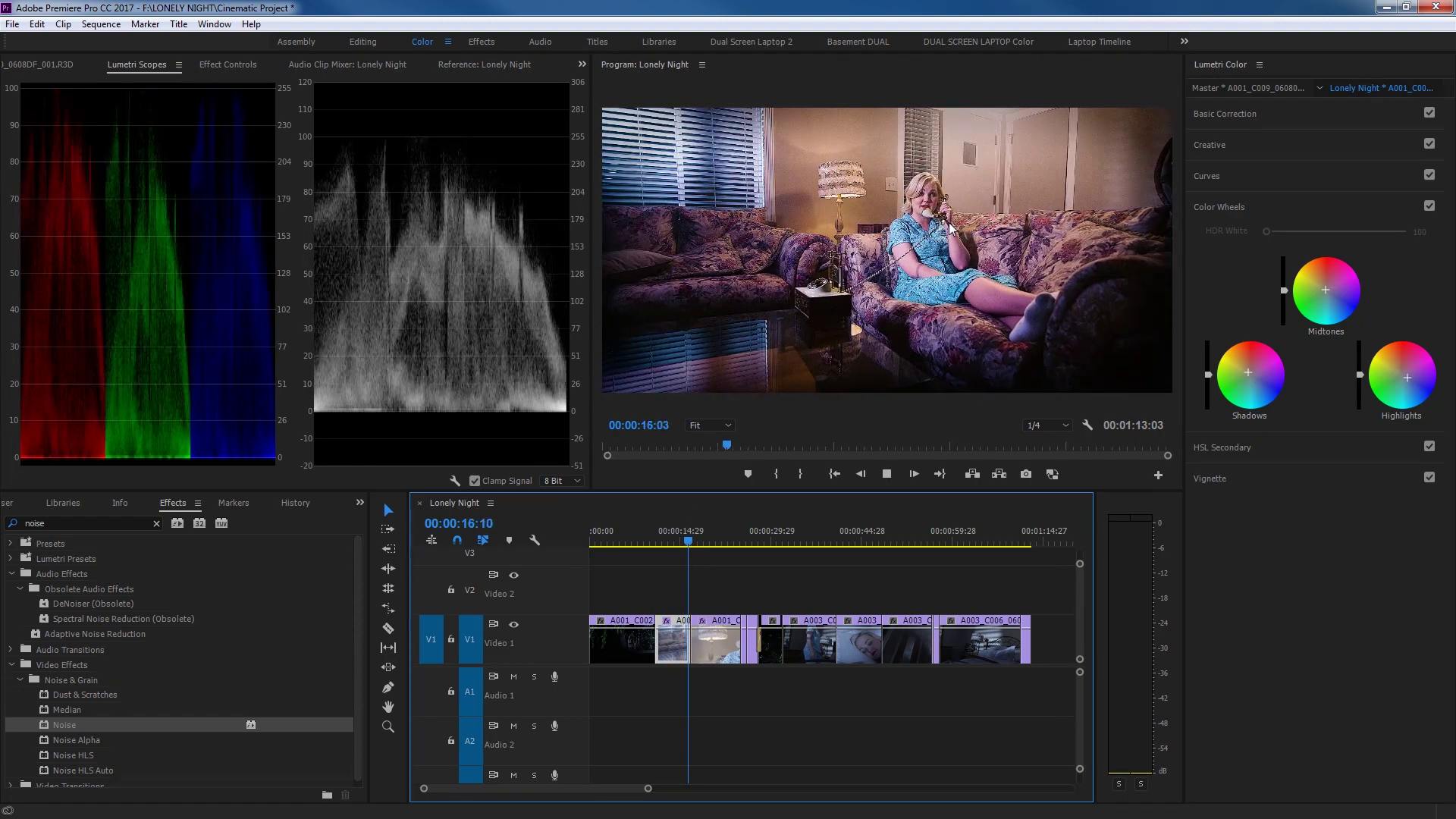
{"action": "key", "text": "space"}
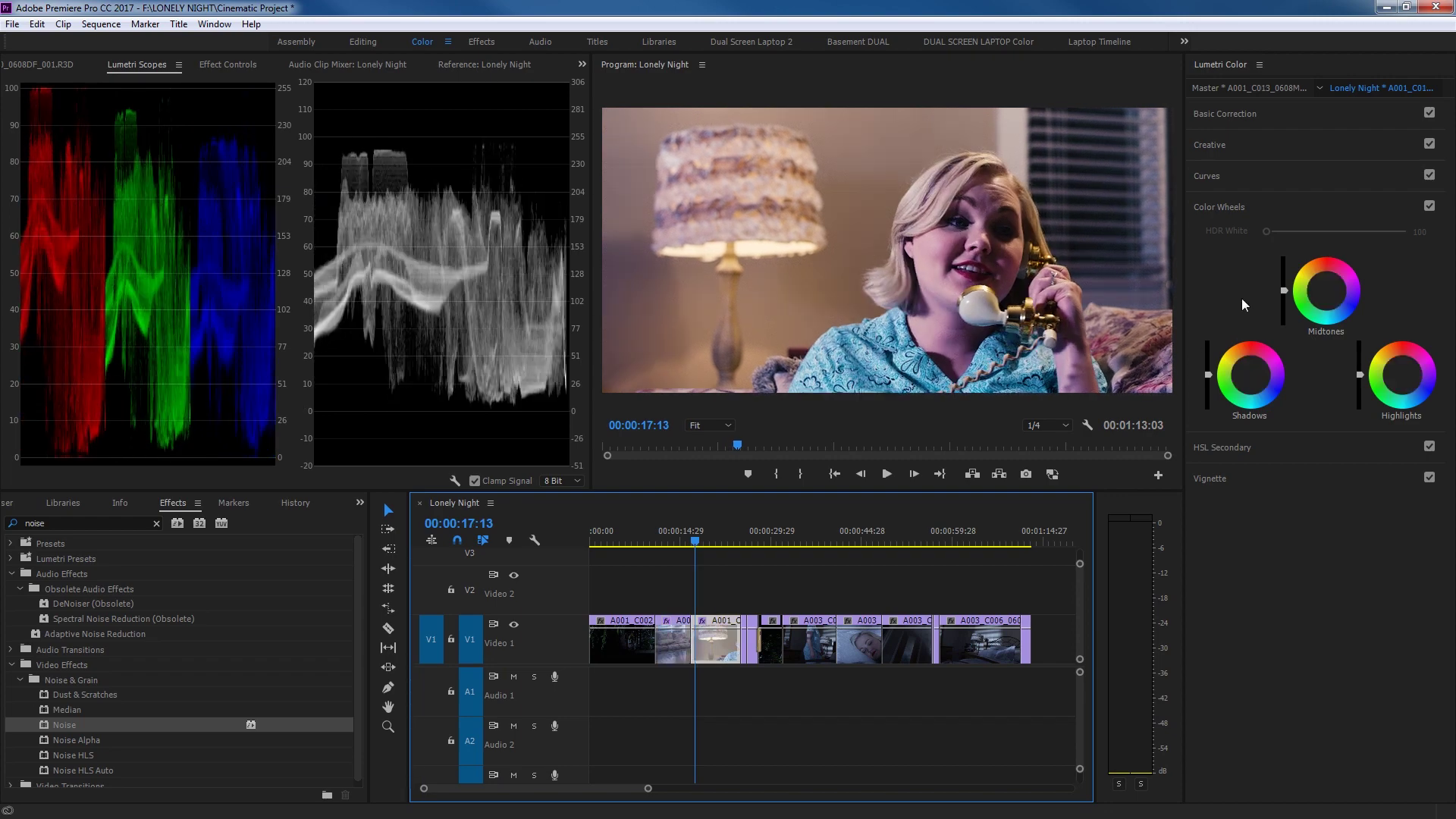
{"action": "left_click", "coordinate": [1267, 126]}
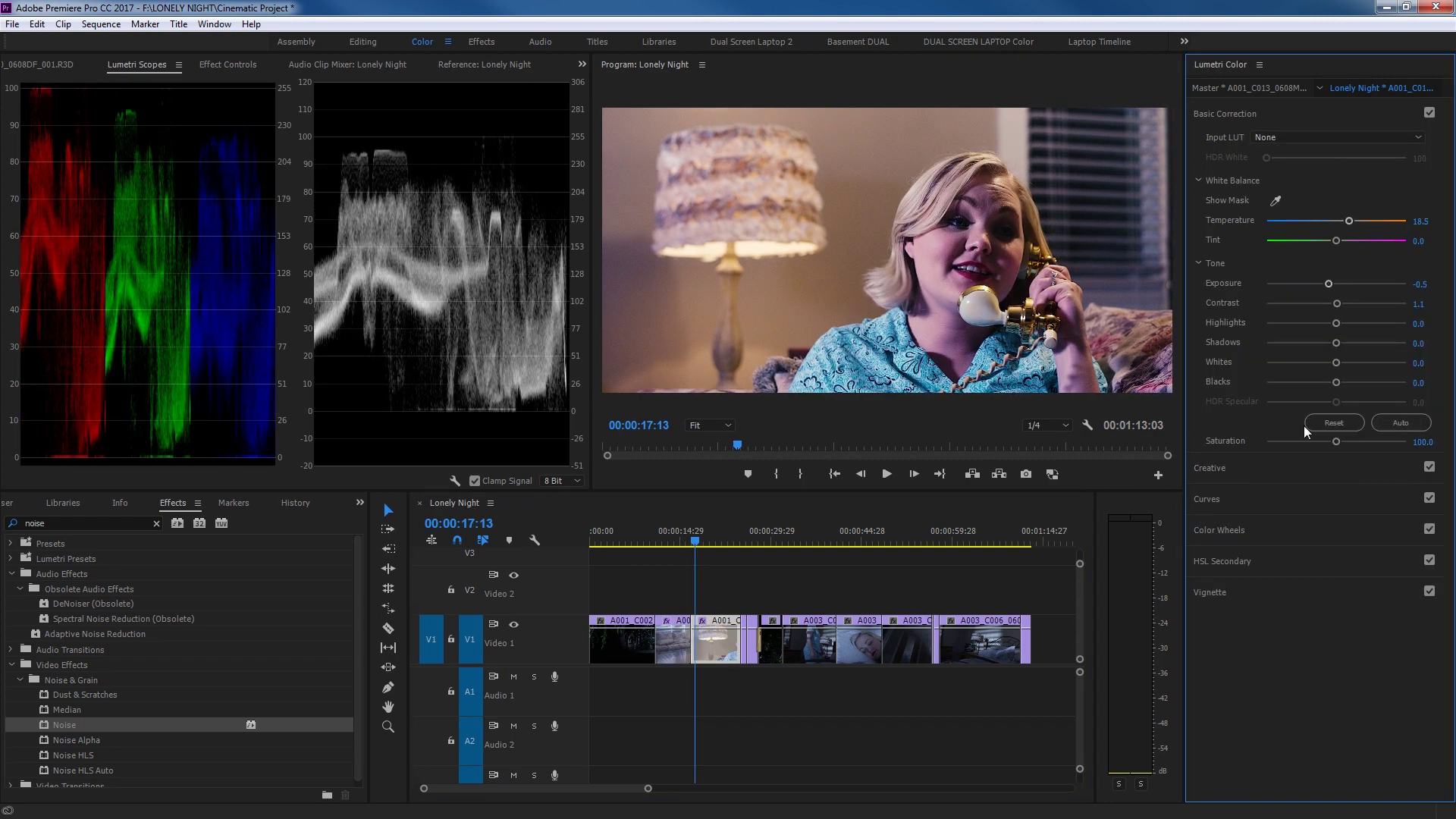
Step: Add a vignette to the close-up with Amount -2.3, Midpoint 17.9, Roundness -4.3 and Feather 51.1
{"action": "left_click", "coordinate": [1271, 590]}
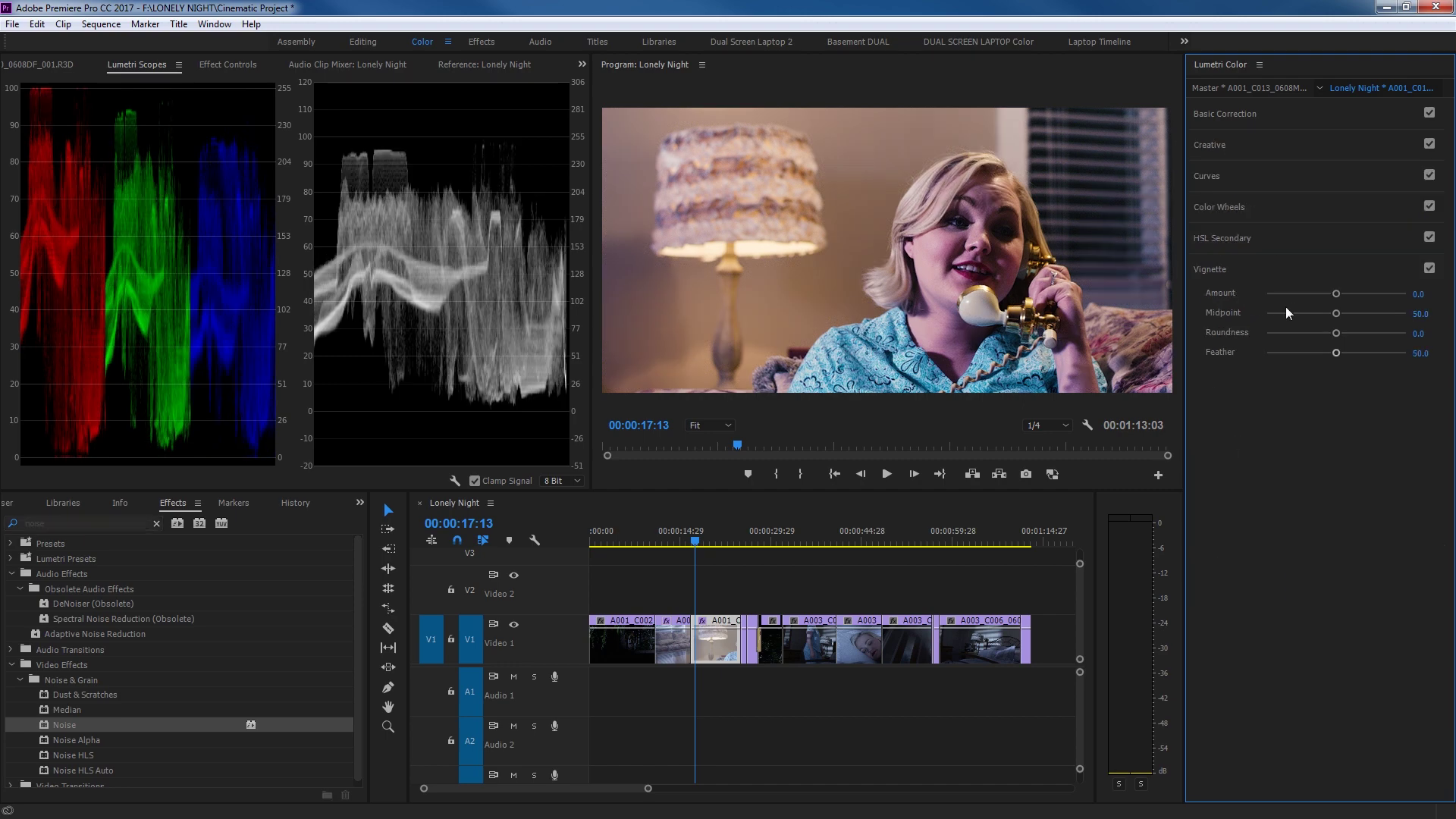
{"action": "left_click_drag", "start_coordinate": [1328, 293], "coordinate": [1283, 310]}
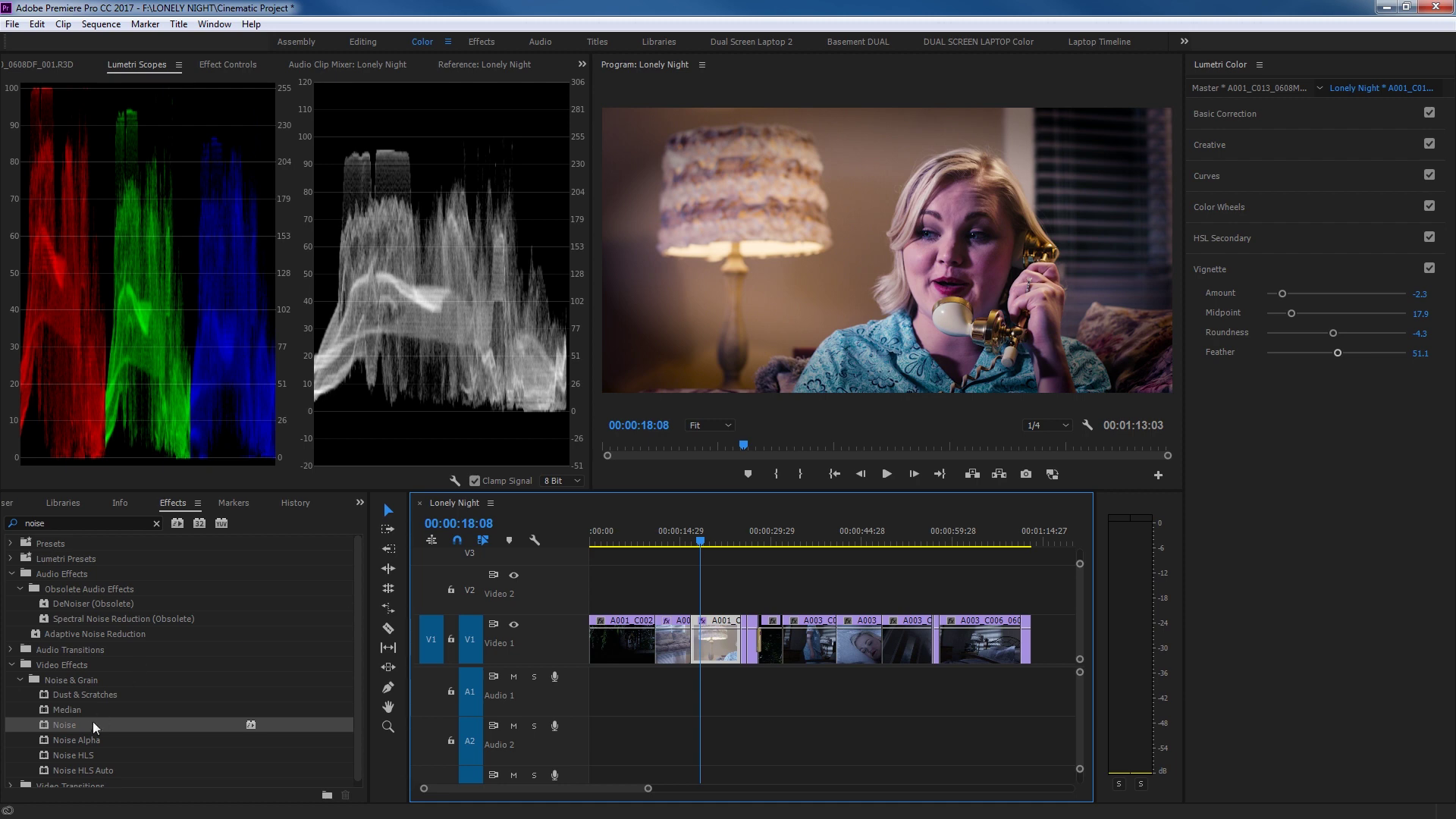
Step: Copy the couch clip's 10% Noise effect onto the telephone close-up
{"action": "left_click", "coordinate": [80, 725]}
{"action": "left_click", "coordinate": [667, 645]}
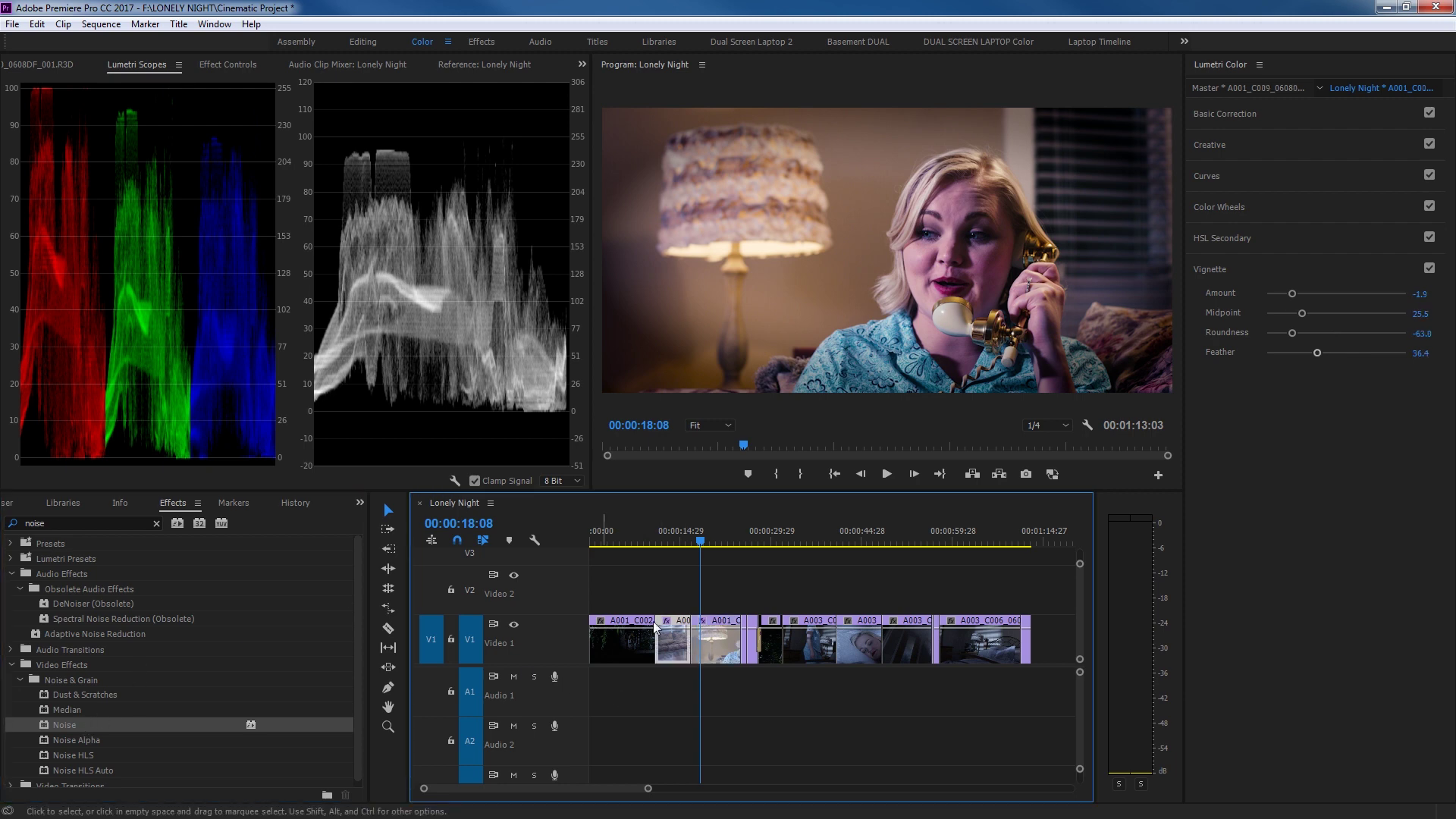
{"action": "left_click", "coordinate": [227, 65]}
{"action": "left_click", "coordinate": [55, 315]}
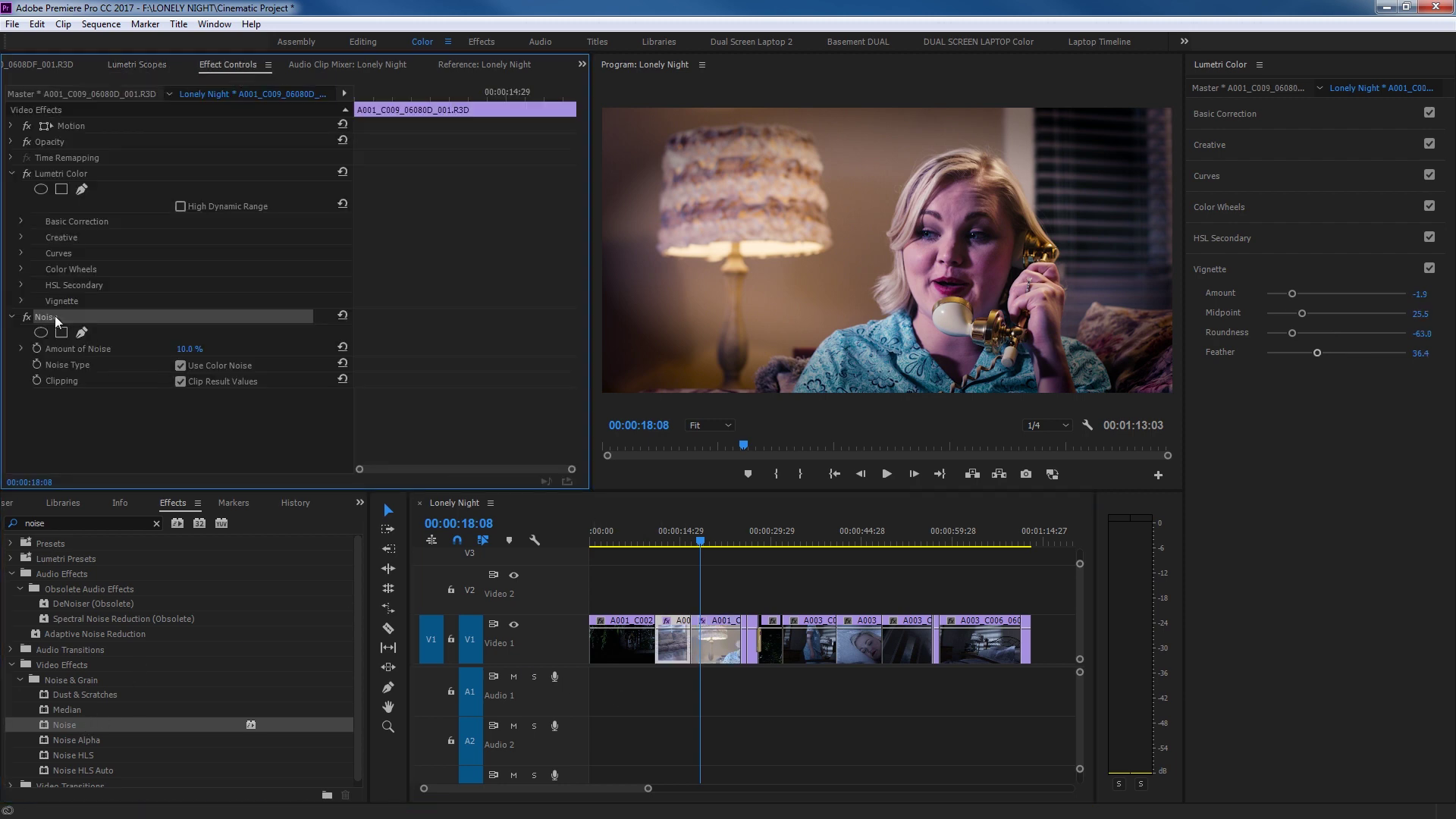
{"action": "left_click", "coordinate": [703, 643]}
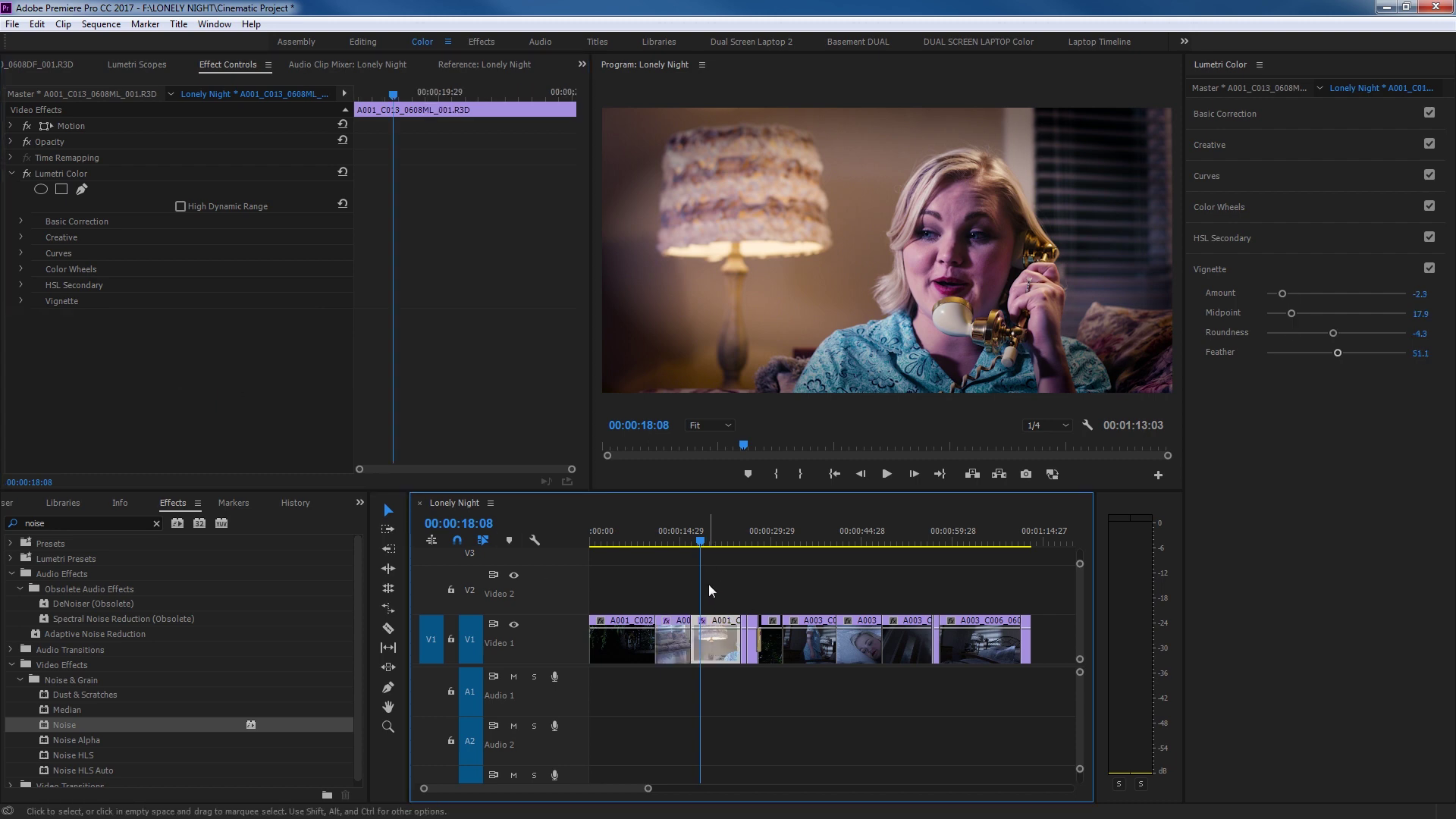
{"action": "key", "text": "ctrl+v"}
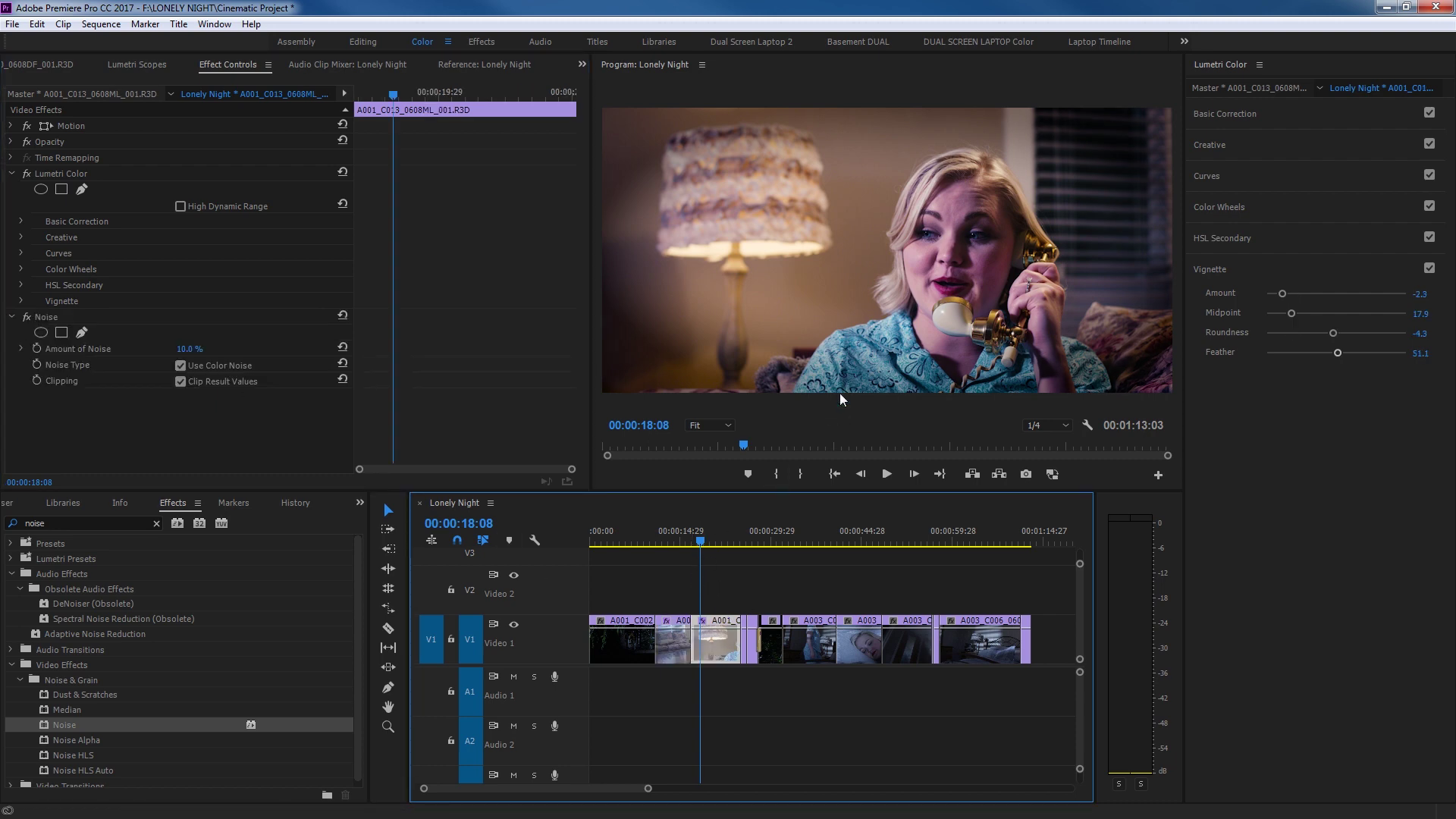
Step: Raise the close-up's Sharpen to 94.0 and play back the cut from the couch clip into it
{"action": "key", "text": "shift+k"}
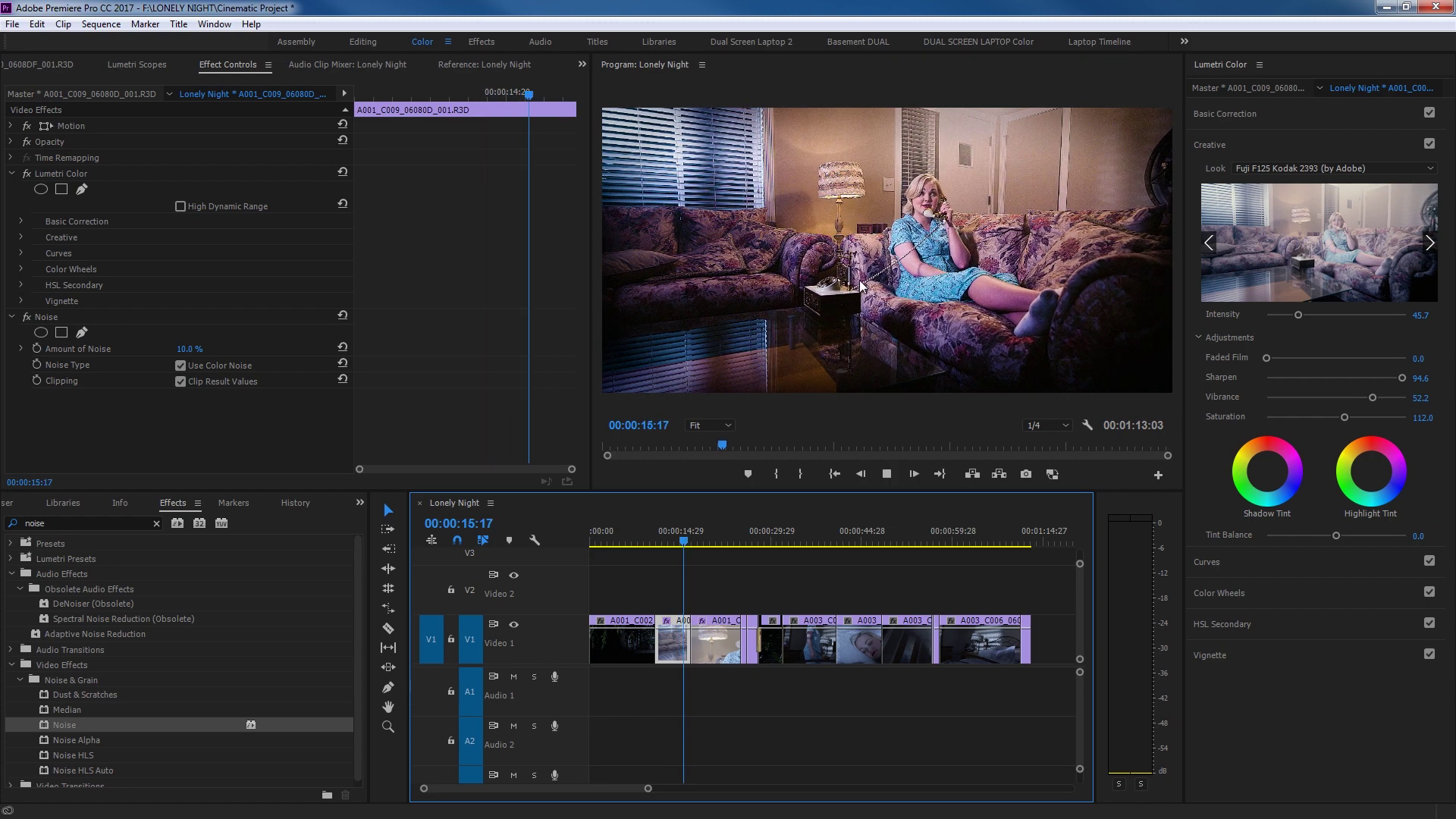
{"action": "key", "text": "k"}
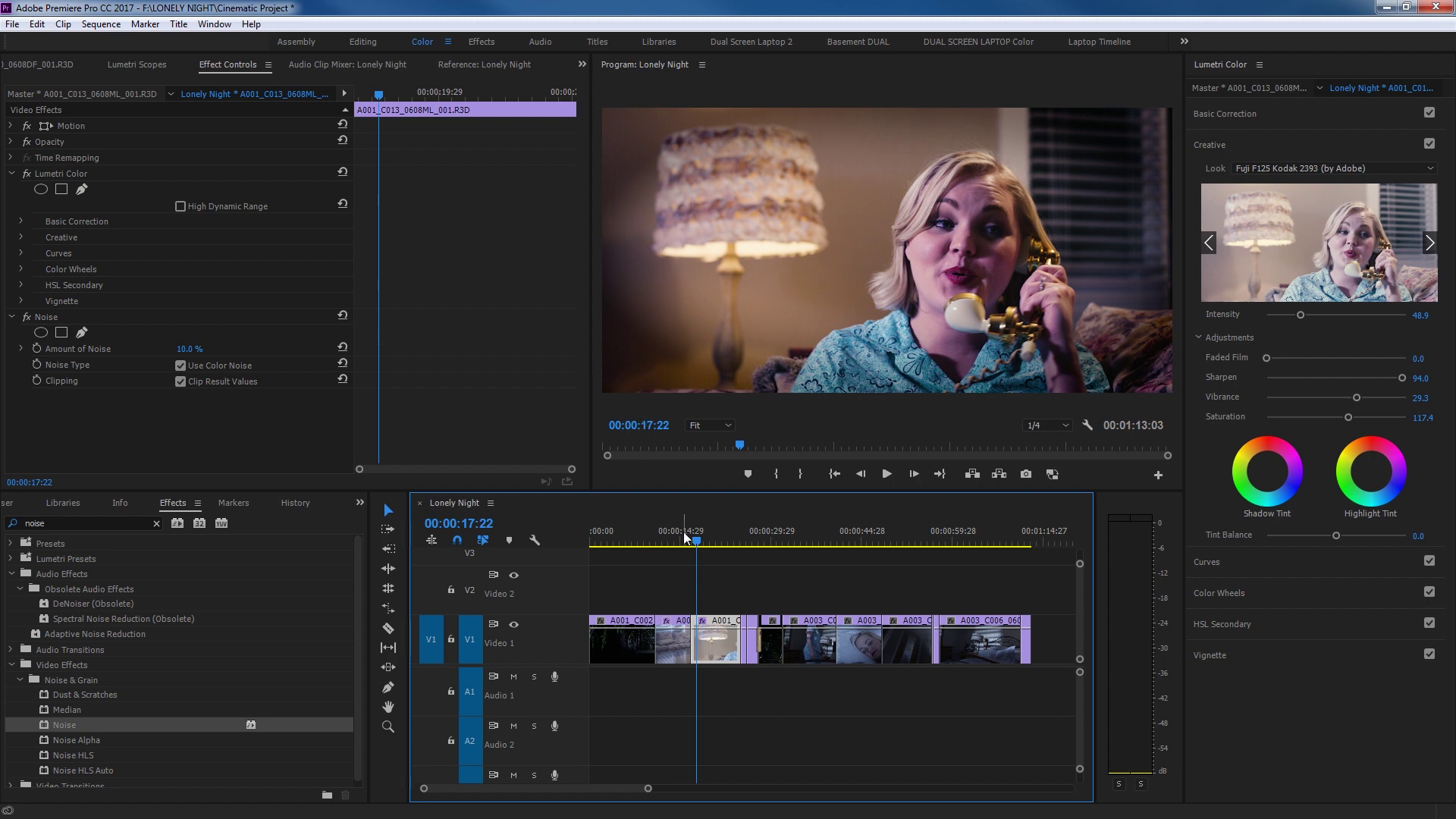
Step: Mark an In point at the couch clip's start and an Out point at the close-up's end
{"action": "left_click_drag", "start_coordinate": [688, 521], "coordinate": [671, 515]}
{"action": "key", "text": "Up"}
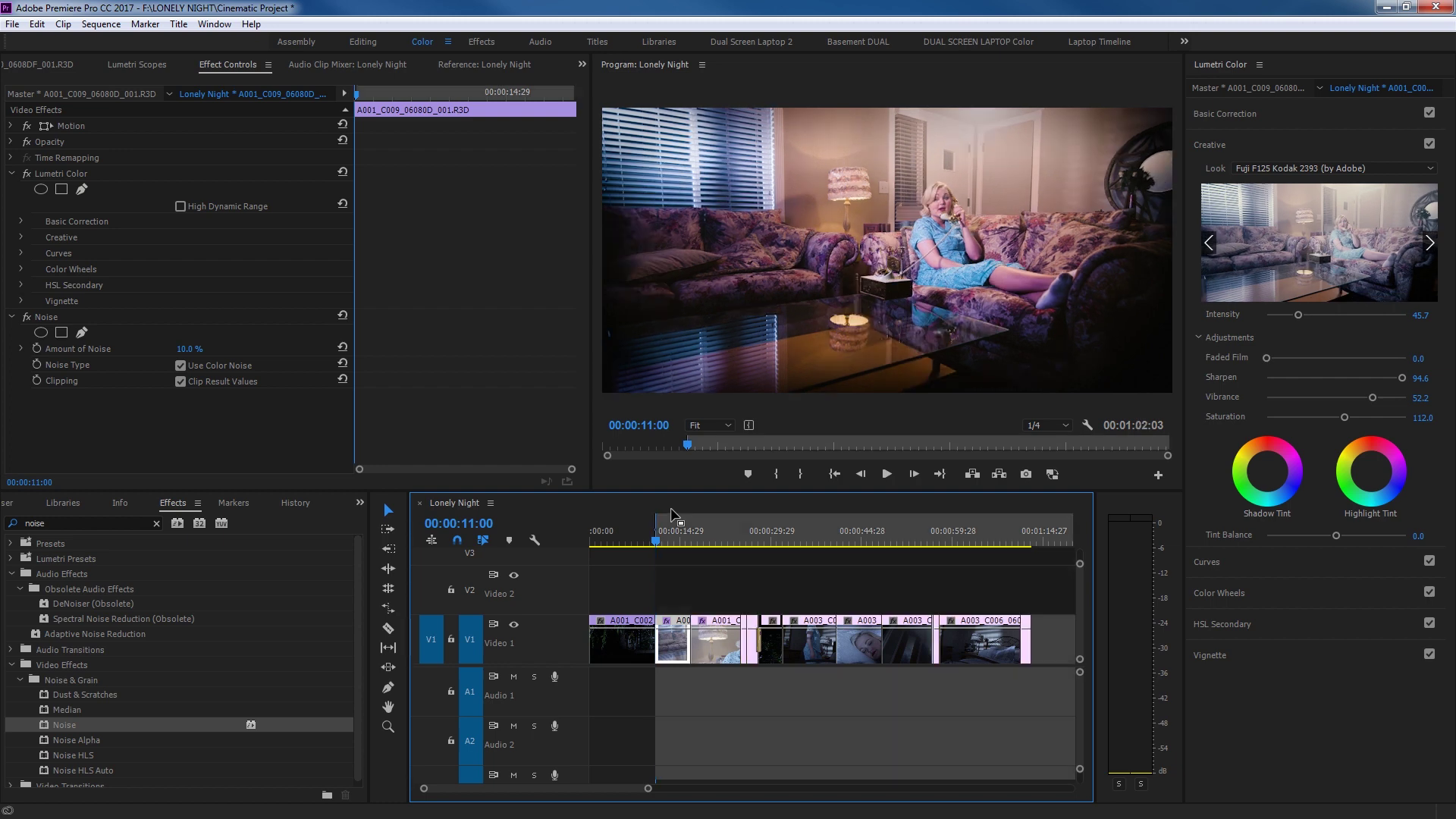
{"action": "key", "text": "i"}
{"action": "key", "text": "Down"}
{"action": "key", "text": "Down"}
{"action": "key", "text": "Down"}
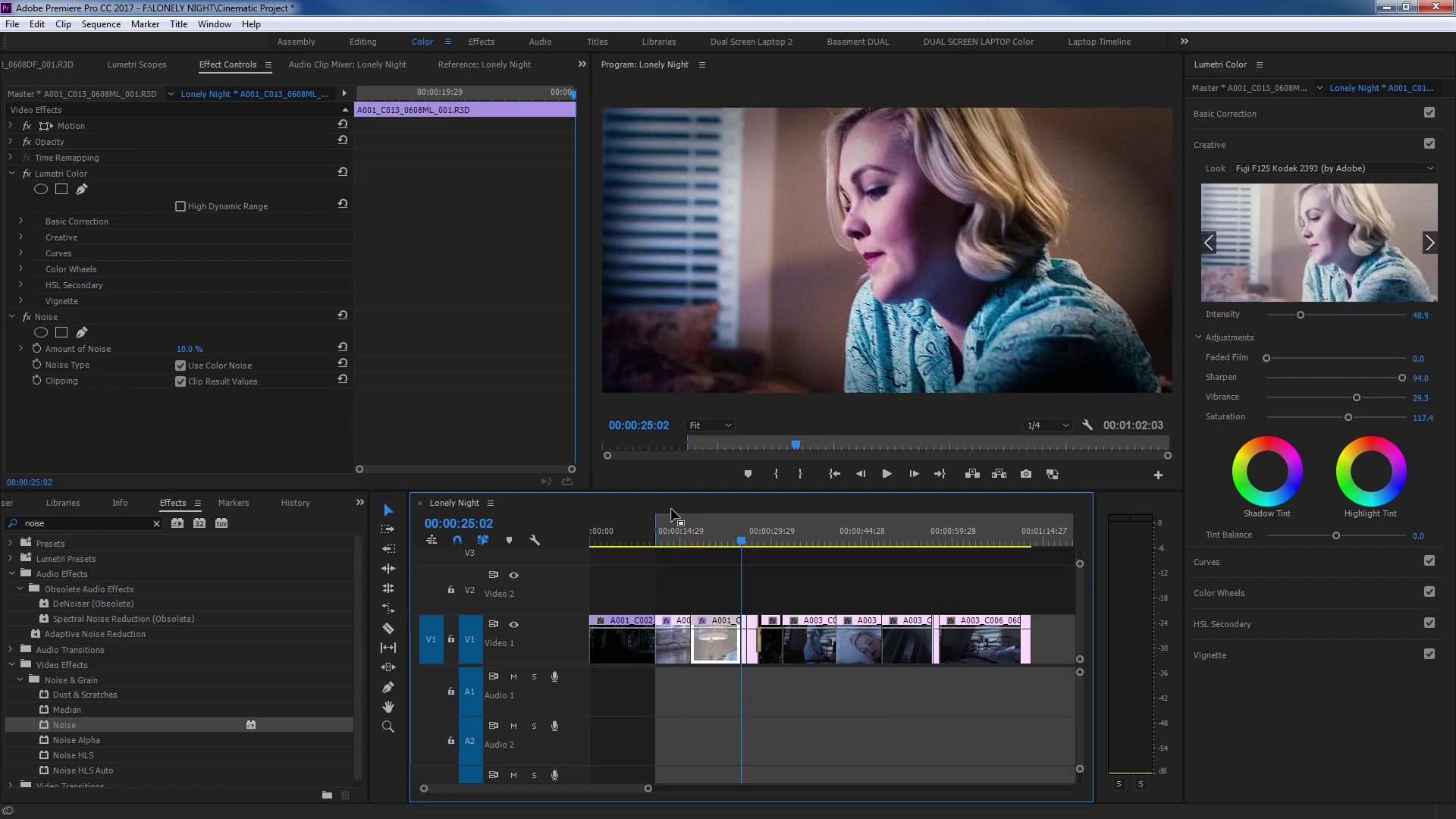
{"action": "key", "text": "o"}
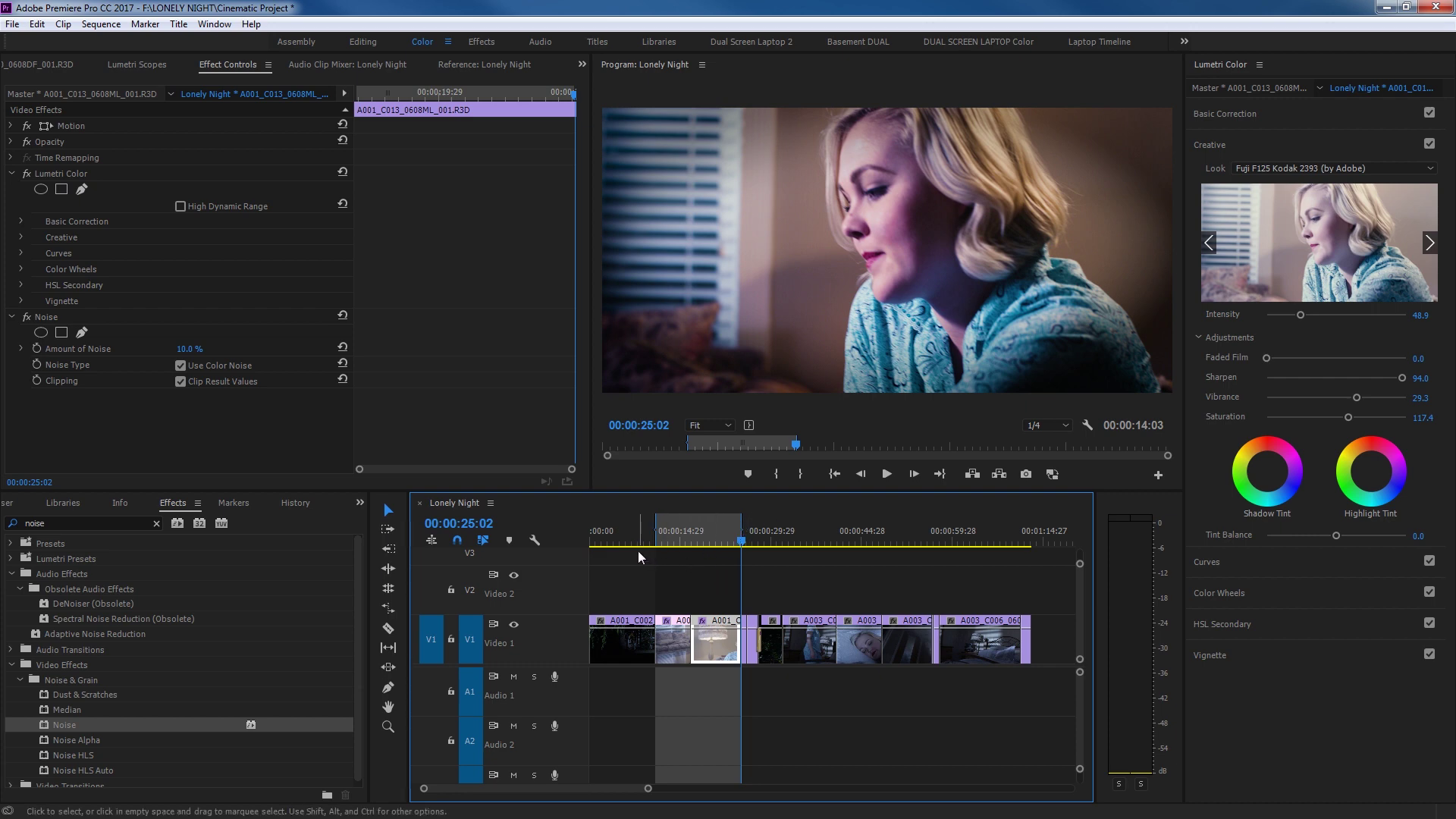
Step: Compare the couch clip and the close-up before and after grading by toggling Lumetri Color off and on
{"action": "key", "text": "Up"}
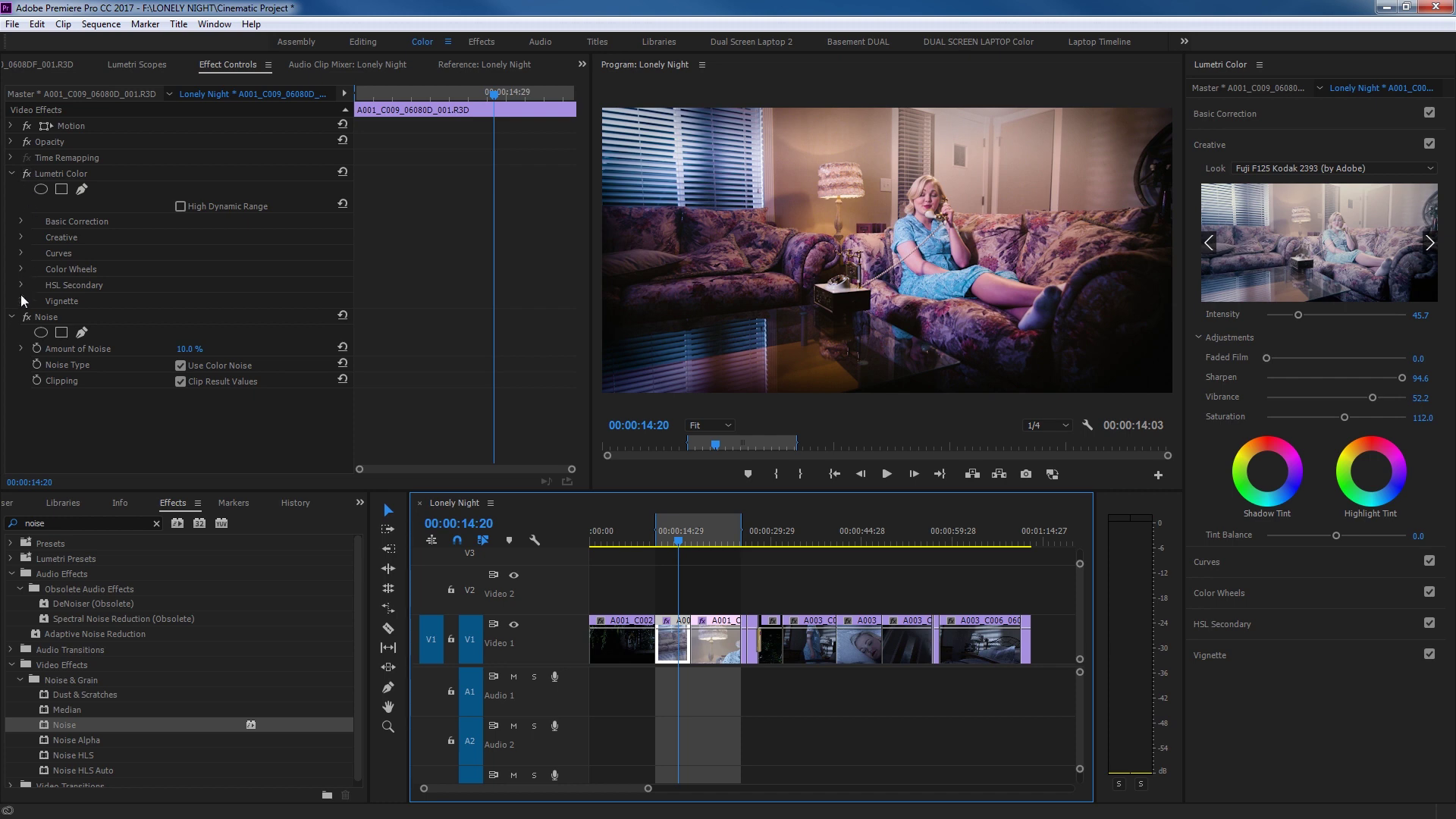
{"action": "left_click", "coordinate": [12, 174]}
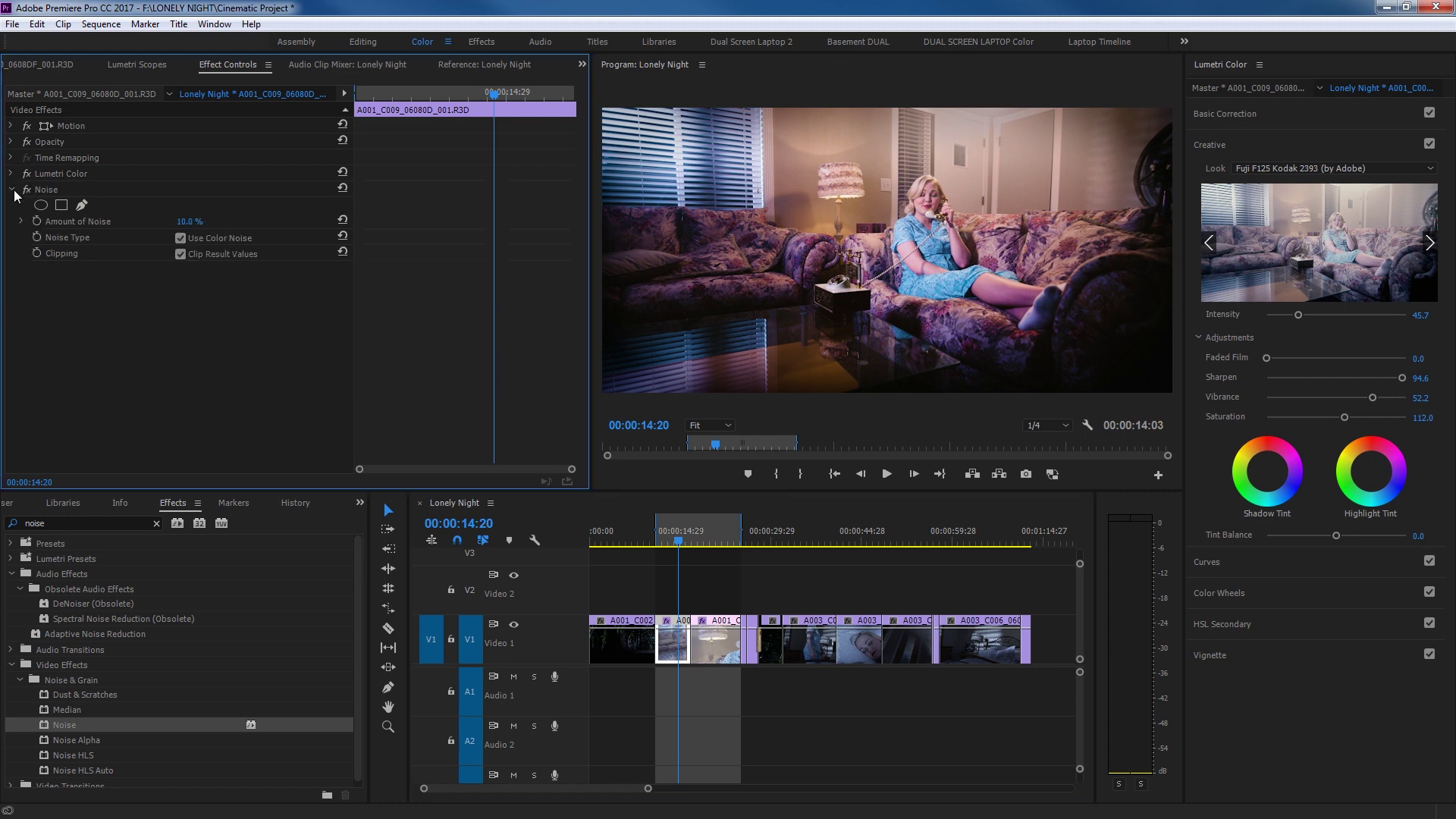
{"action": "left_click", "coordinate": [12, 190]}
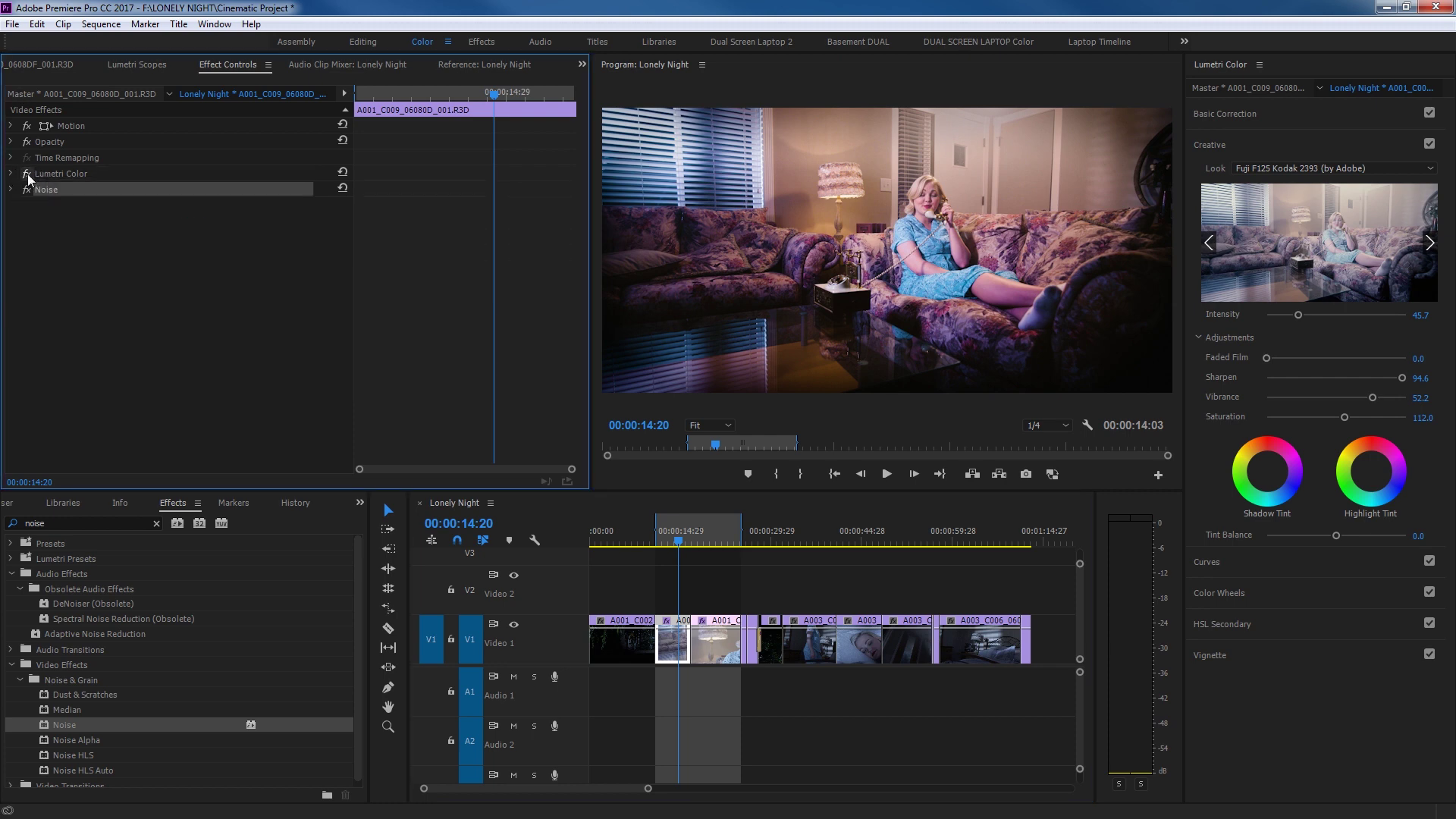
{"action": "left_click", "coordinate": [27, 174]}
{"action": "left_click", "coordinate": [26, 174]}
{"action": "left_click", "coordinate": [712, 539]}
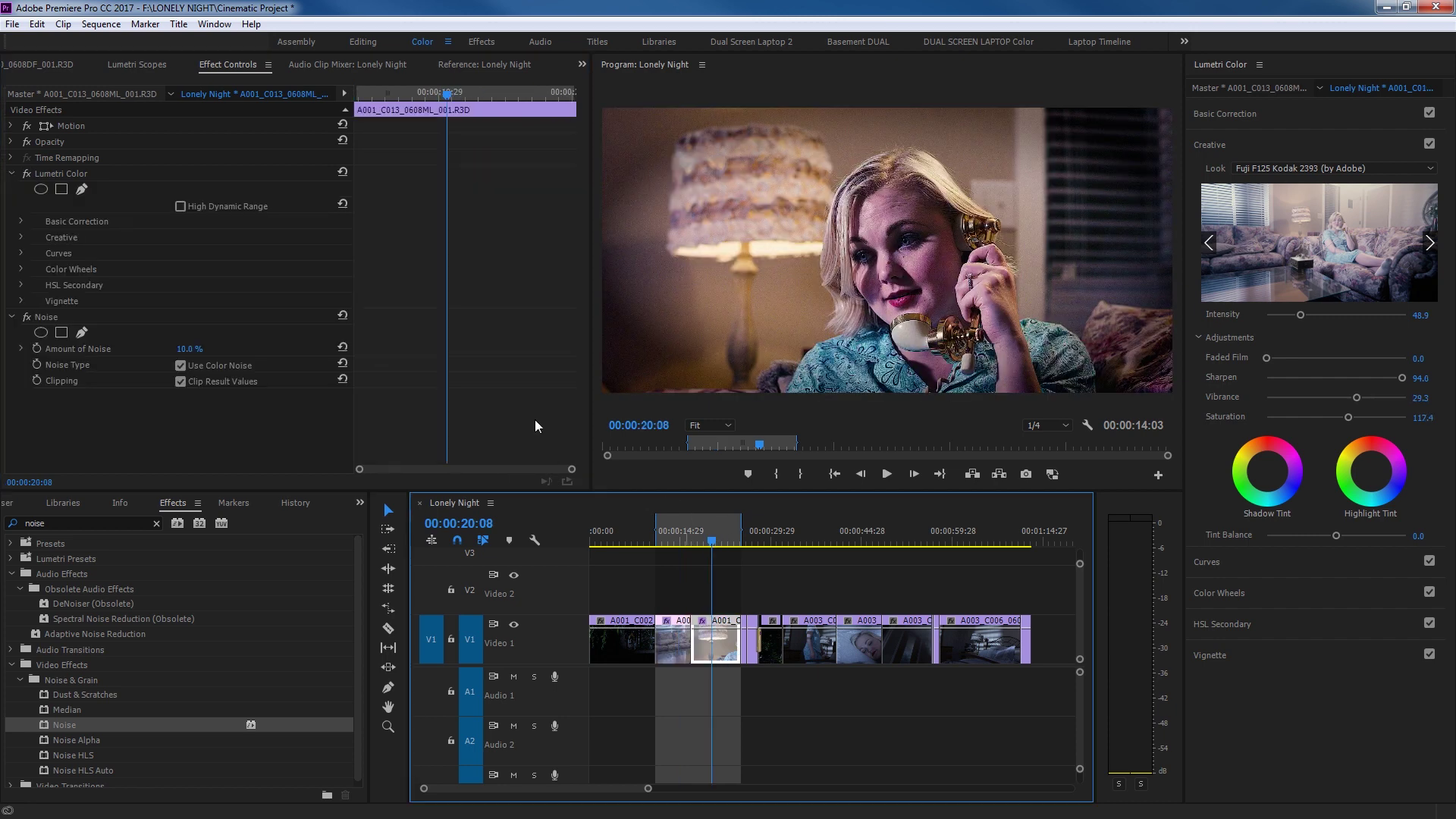
{"action": "left_click", "coordinate": [28, 174]}
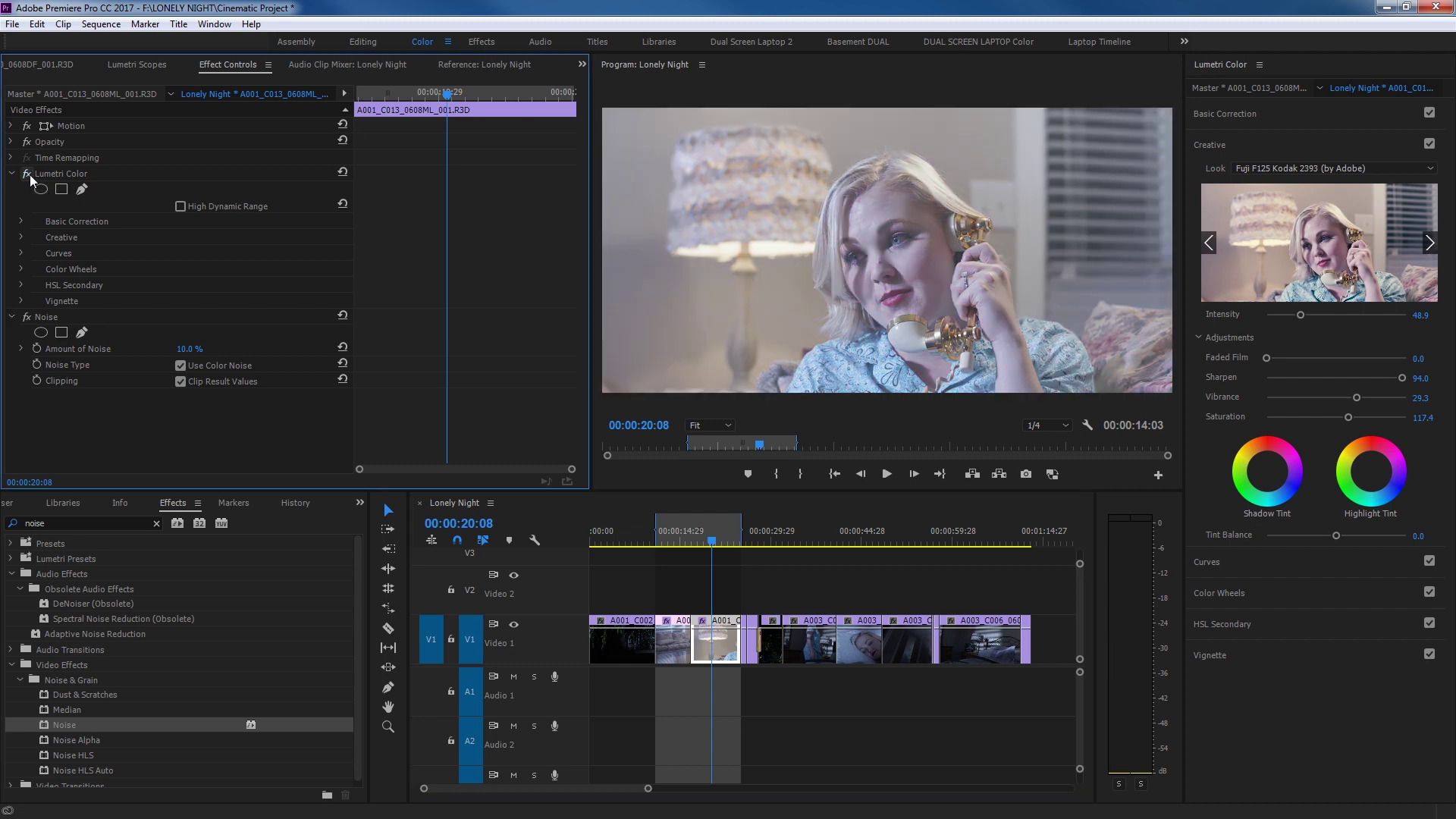
{"action": "left_click", "coordinate": [29, 174]}
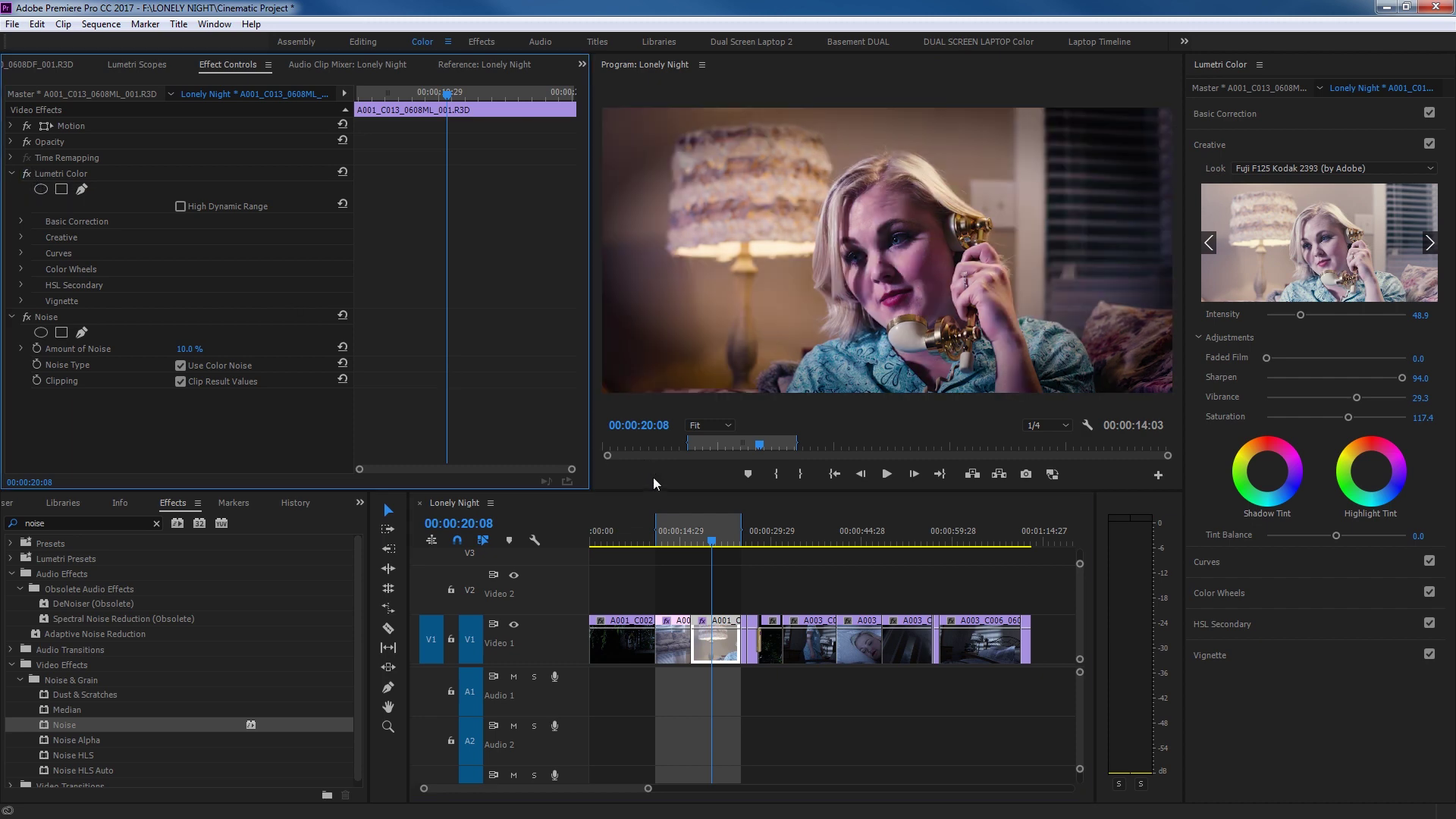
{"action": "left_click", "coordinate": [690, 535]}
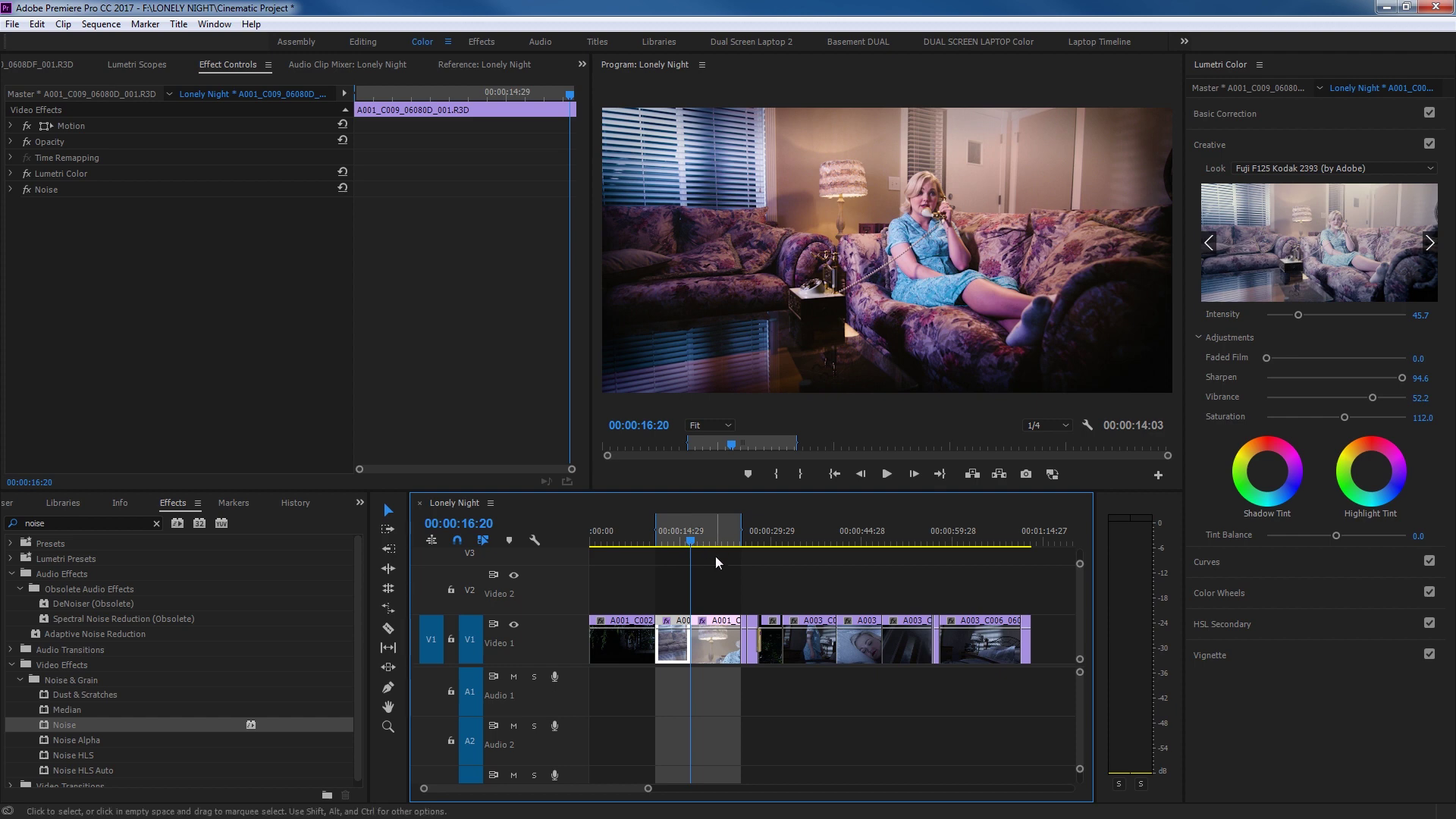